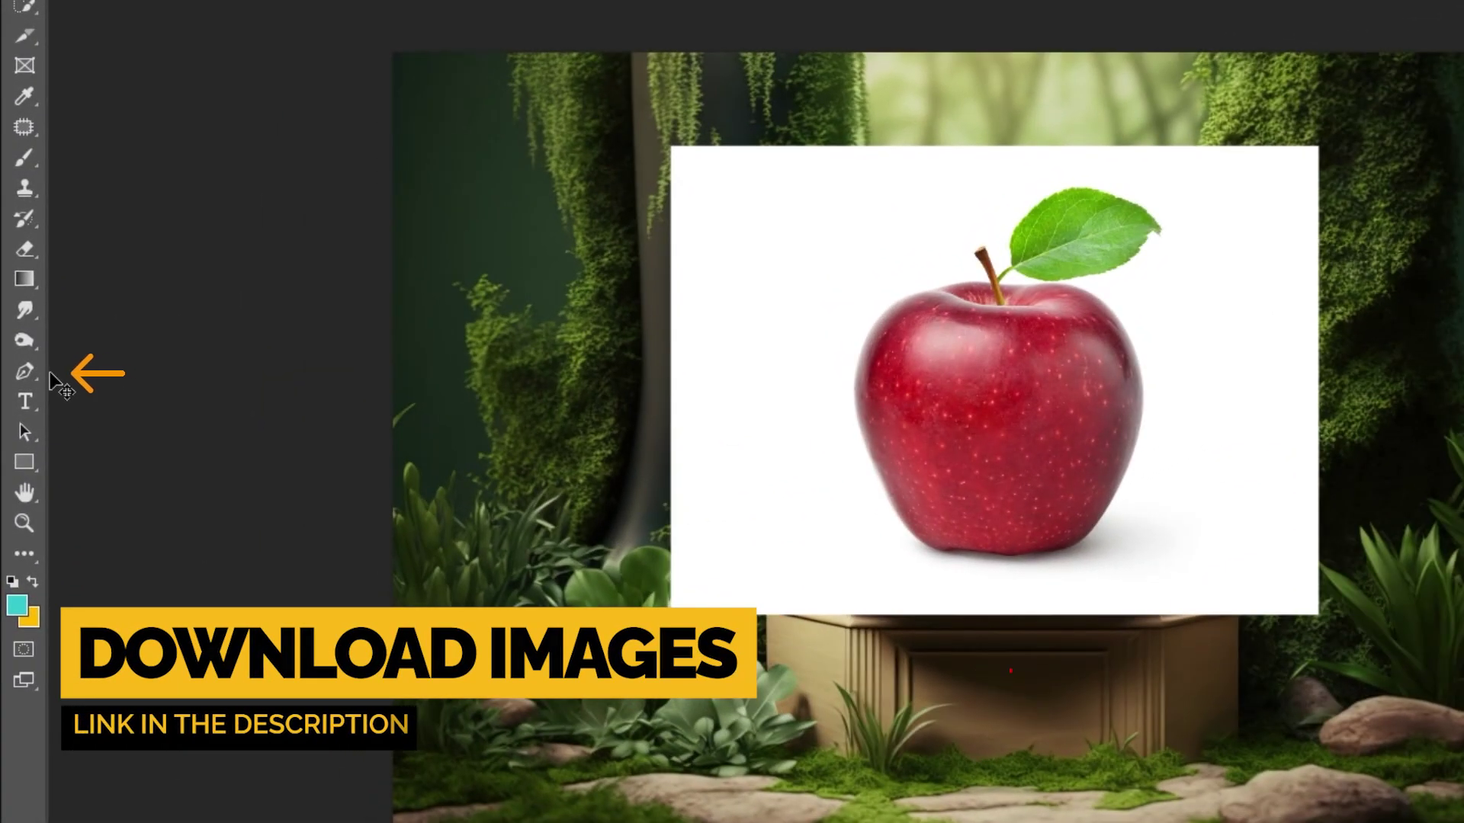
Trace a pen path along the apple's left edge, then undo it and fit the document in view.
click(24, 372)
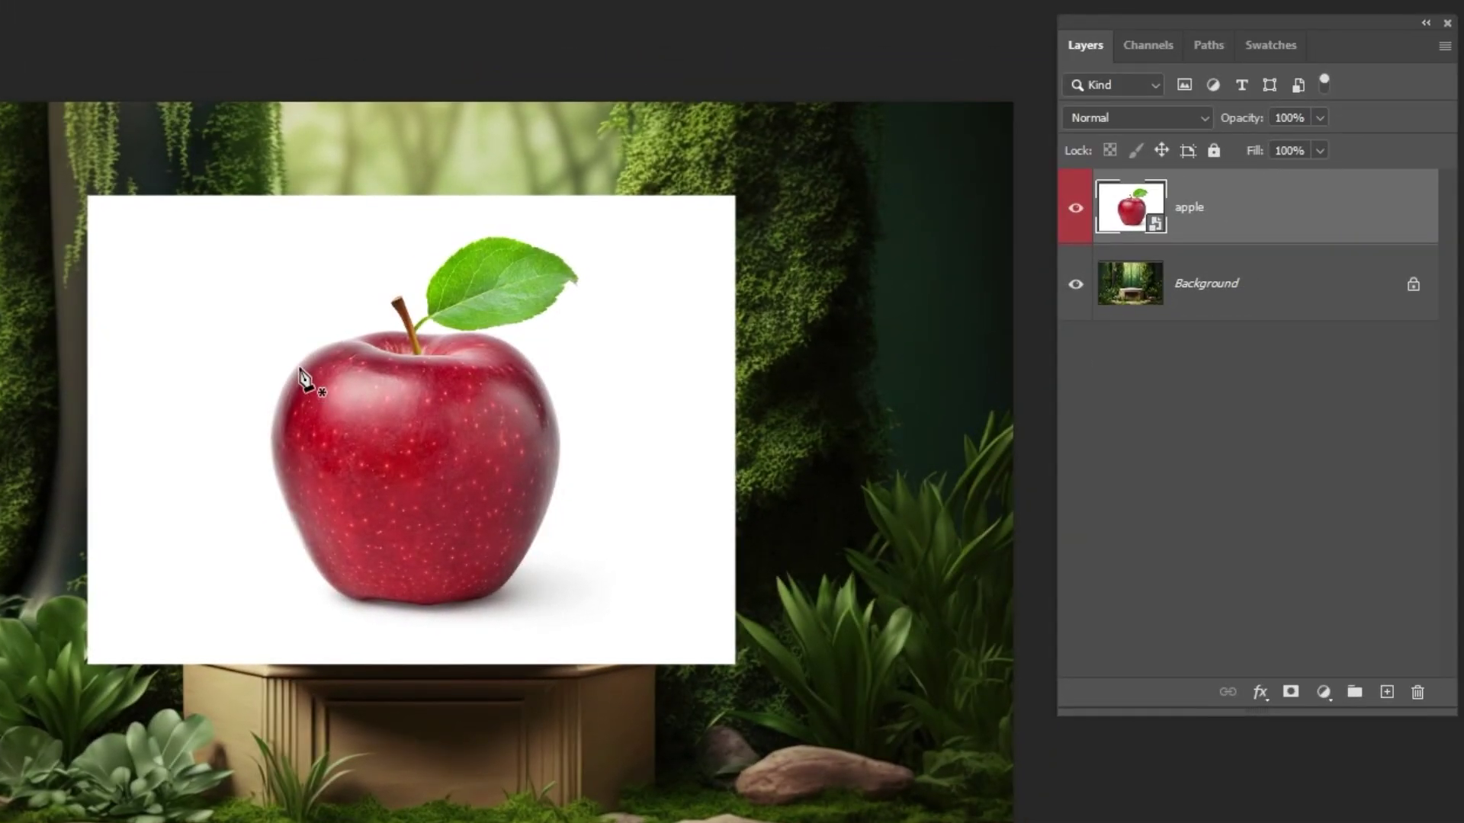
click(874, 319)
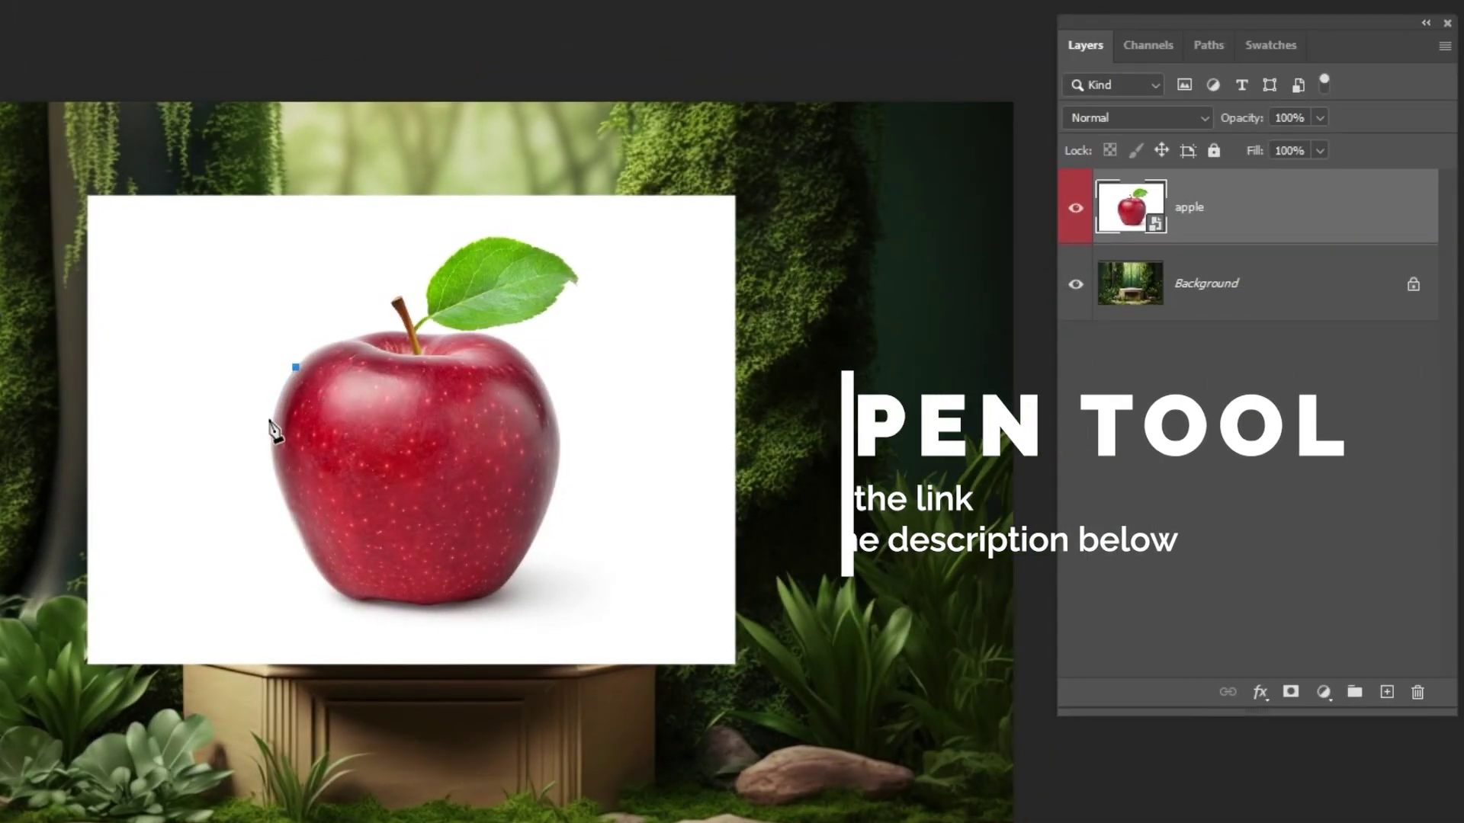
drag(272, 426, 274, 454)
drag(295, 526, 310, 548)
ctrl+click(319, 524)
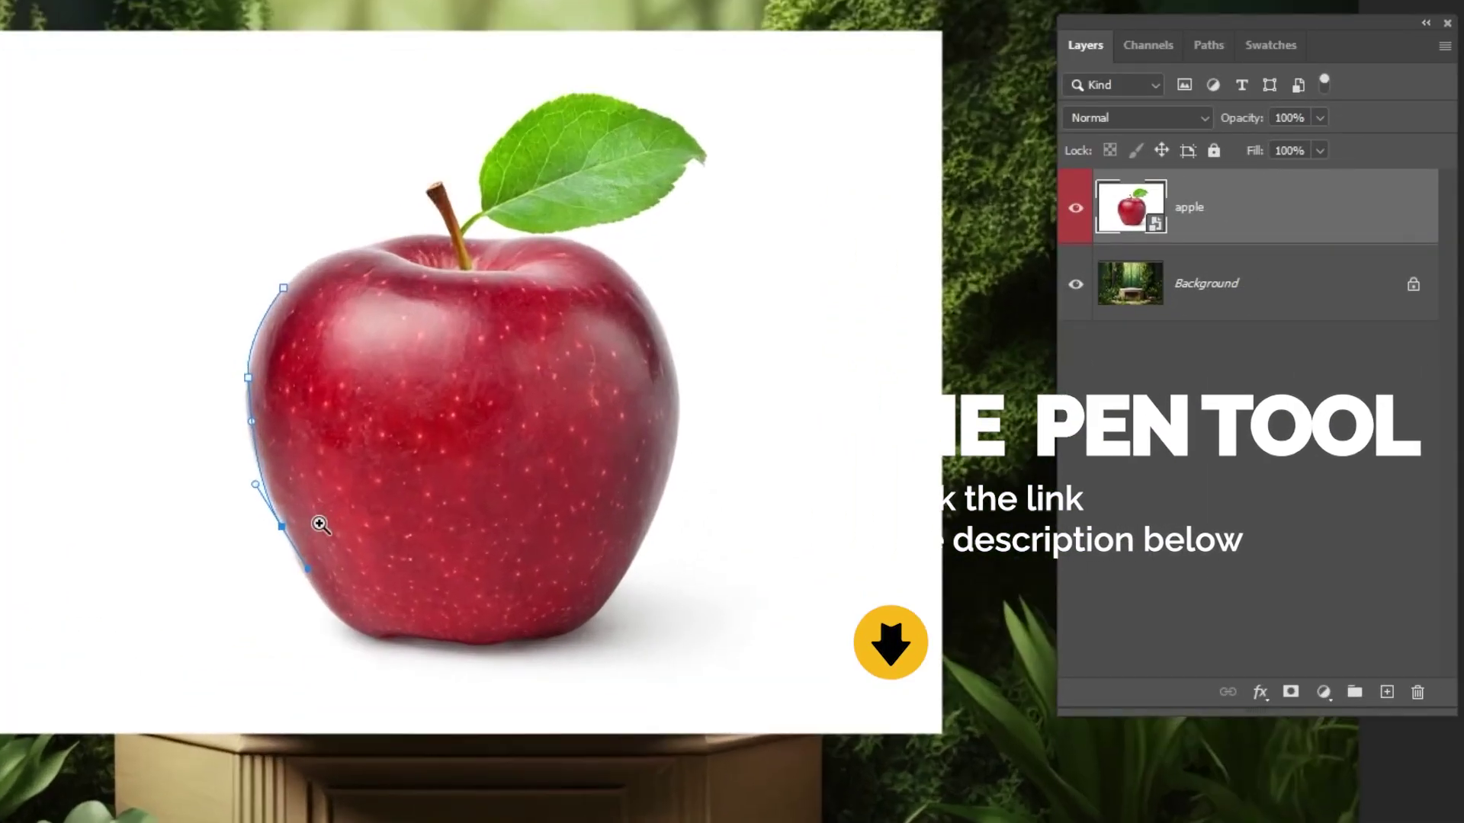
ctrl+click(319, 525)
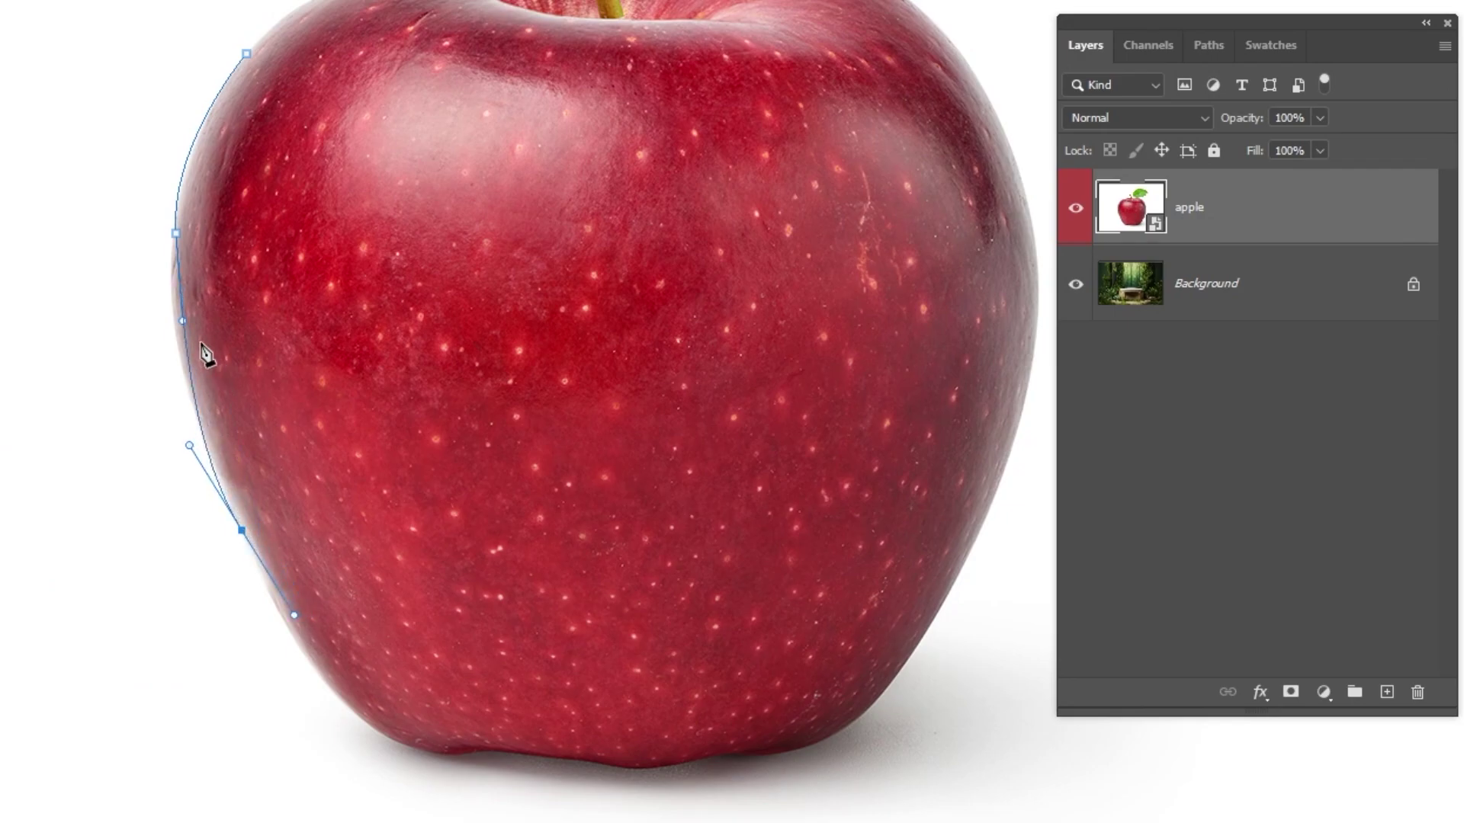
drag(182, 321, 171, 319)
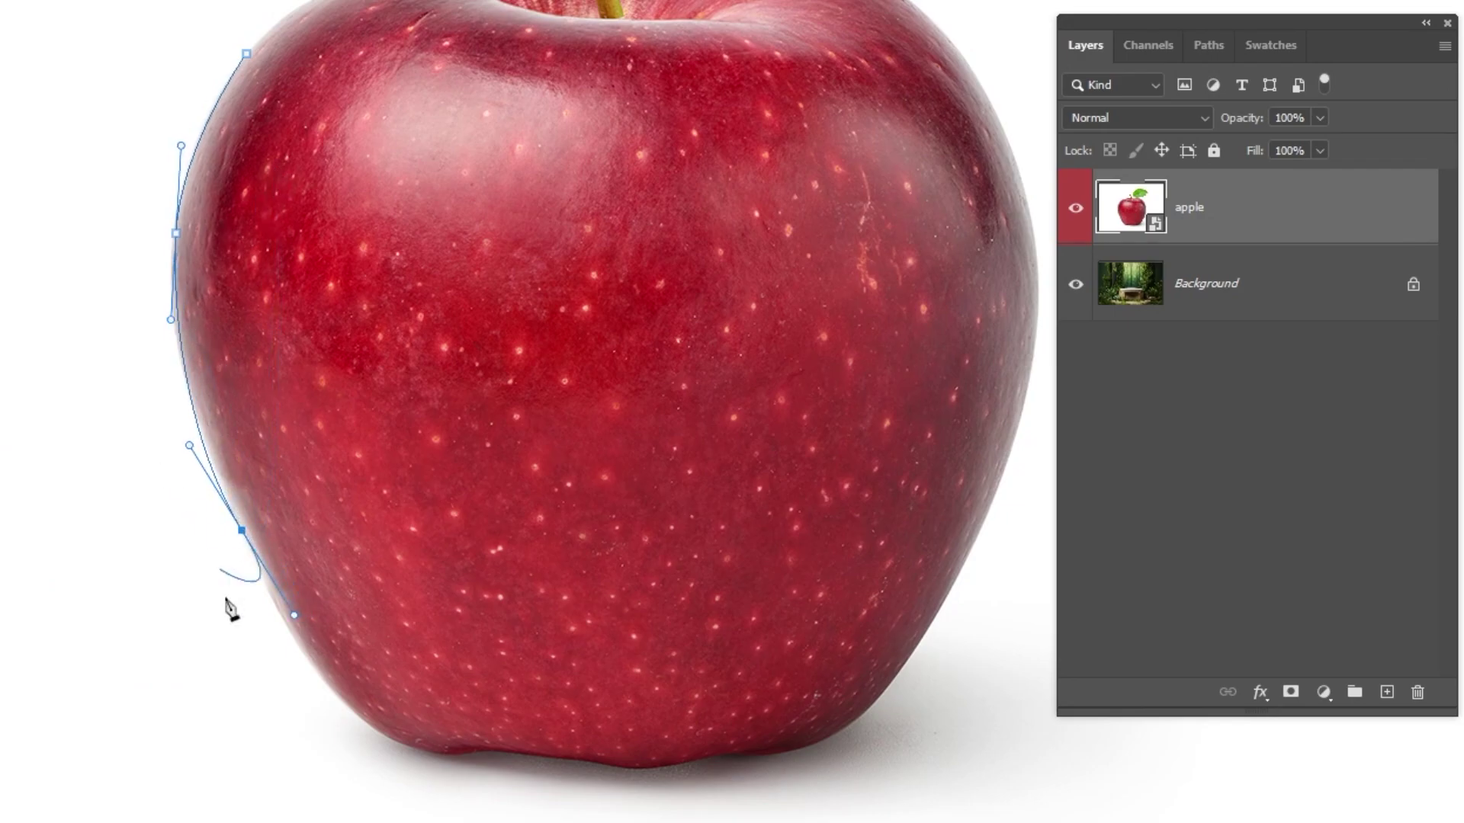
key(ctrl+z)
key(ctrl+z)
key(ctrl+z)
key(ctrl+z)
key(ctrl+z)
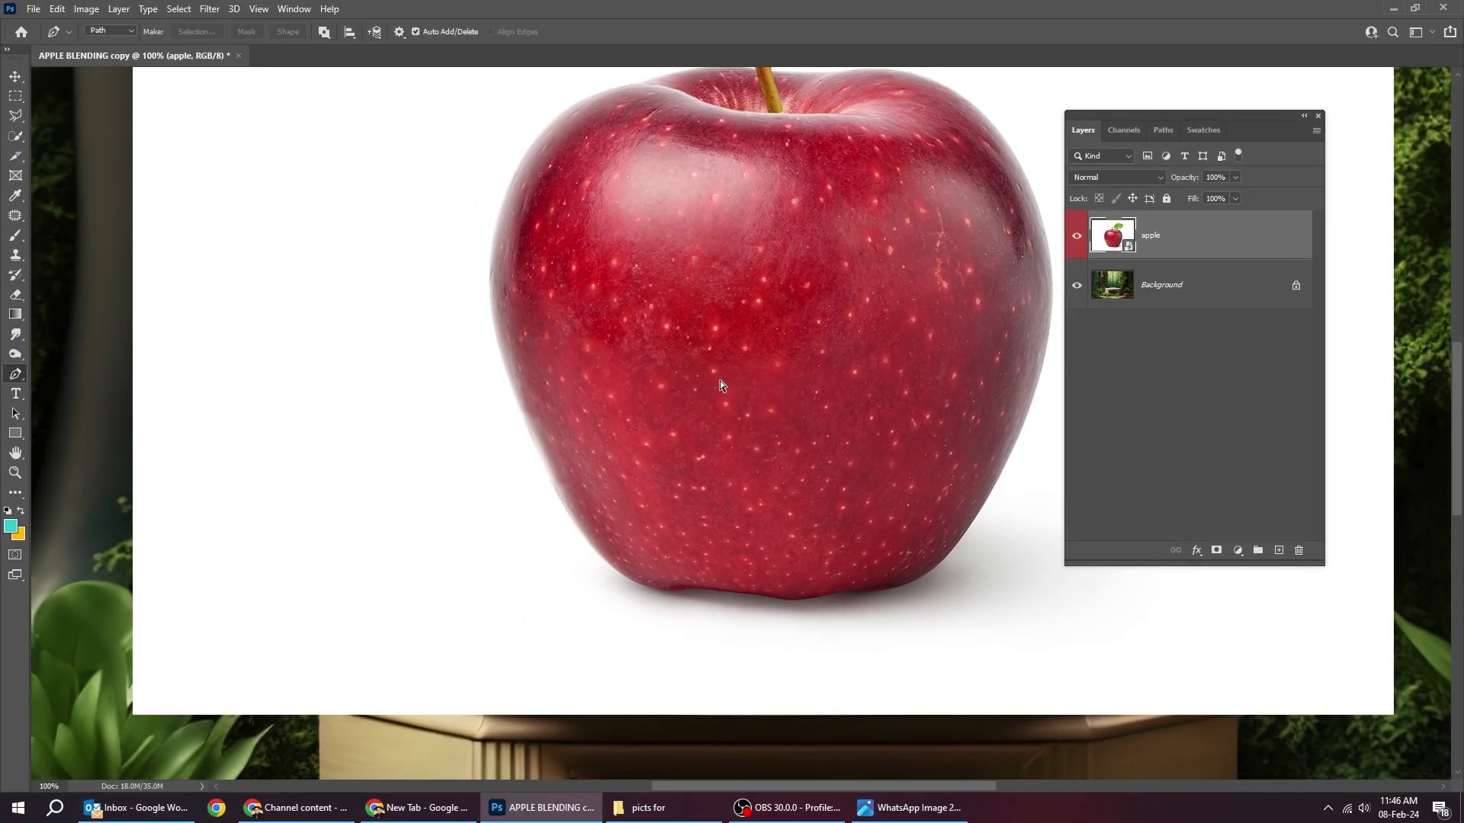
key(ctrl+0)
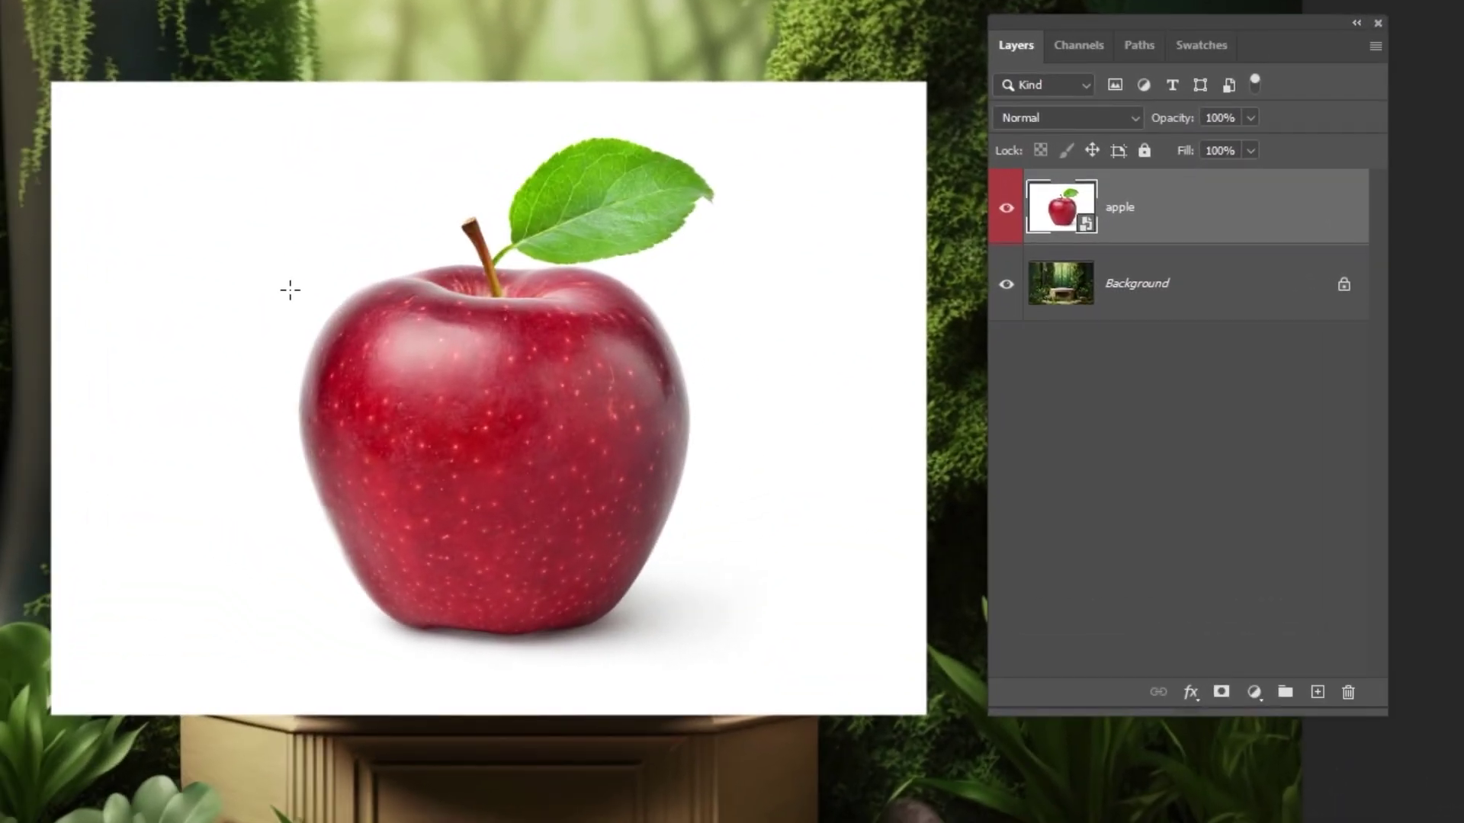
Load the apple layer's outline as a selection and turn it into a layer mask.
right_click(612, 289)
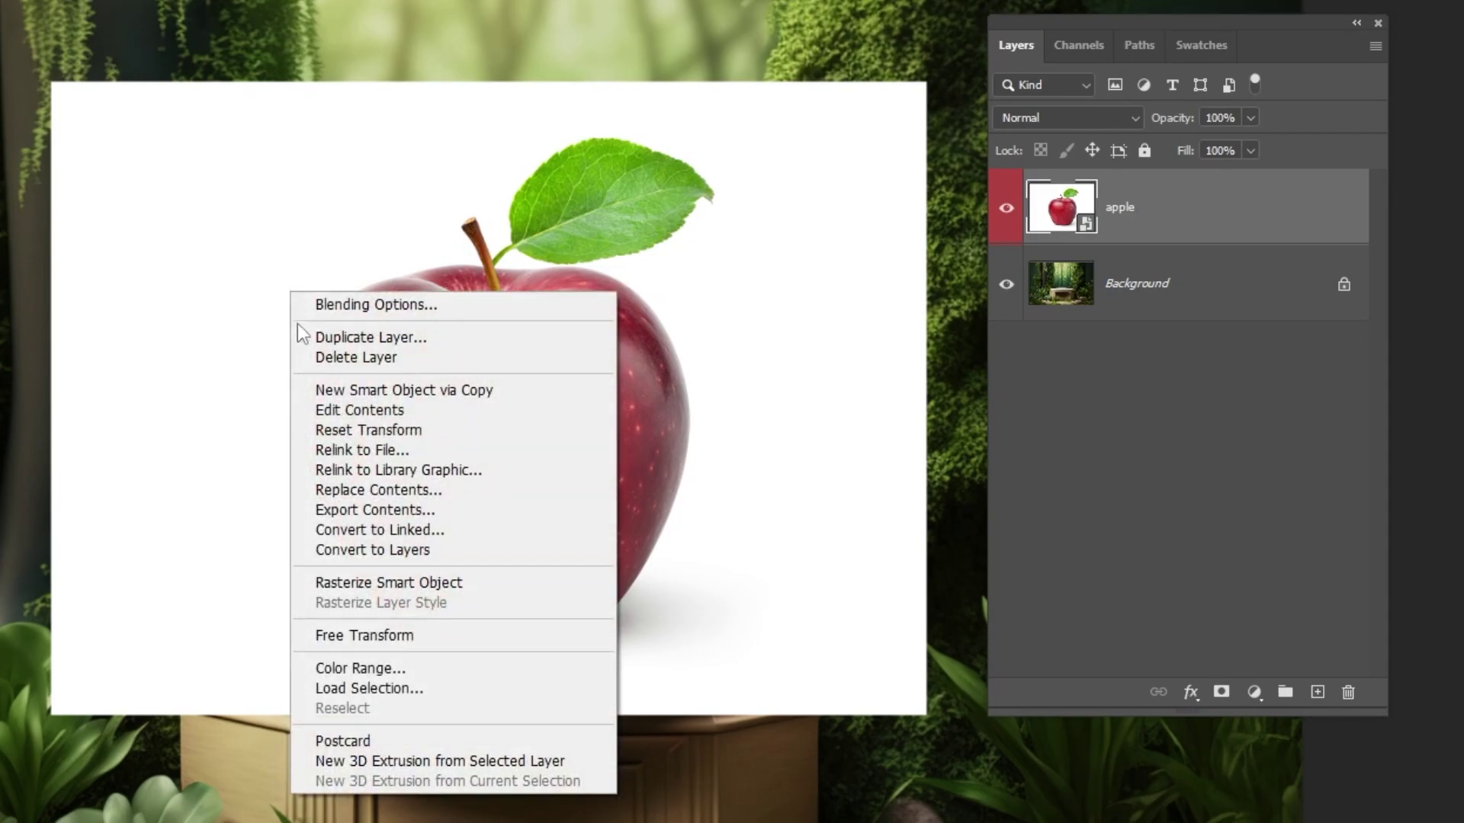
click(381, 688)
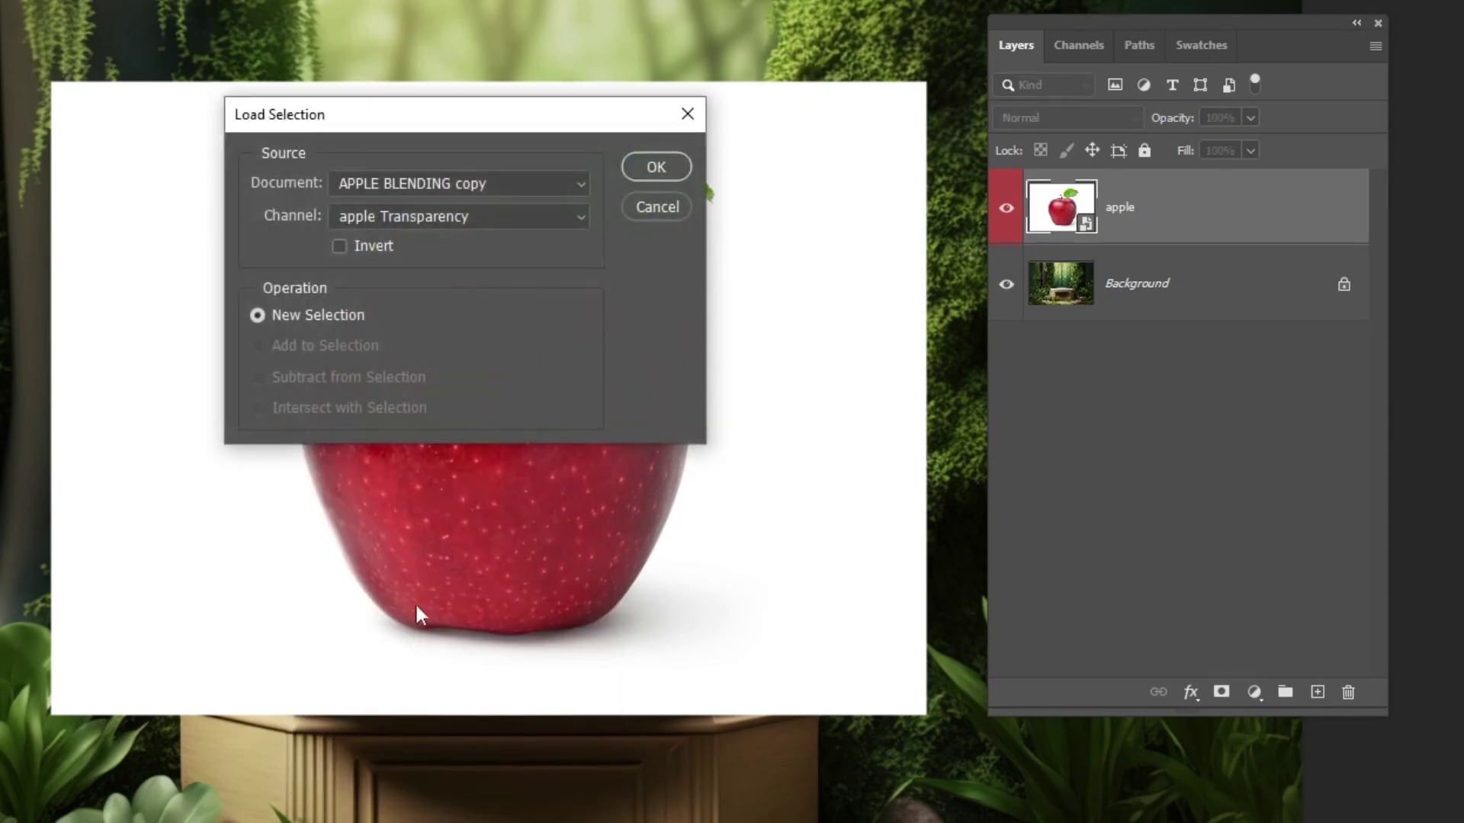
click(451, 217)
click(427, 241)
click(656, 166)
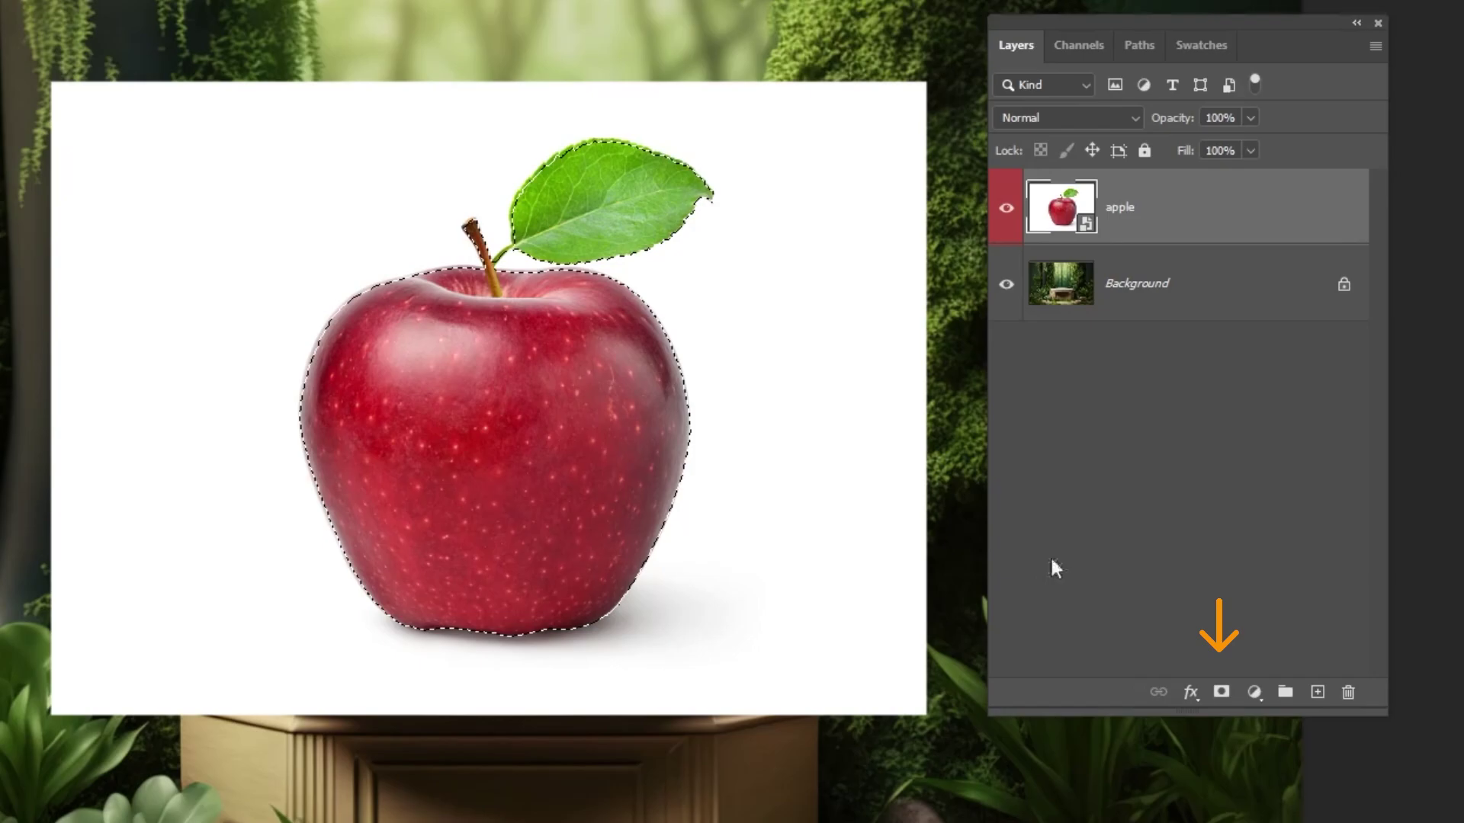
click(1221, 692)
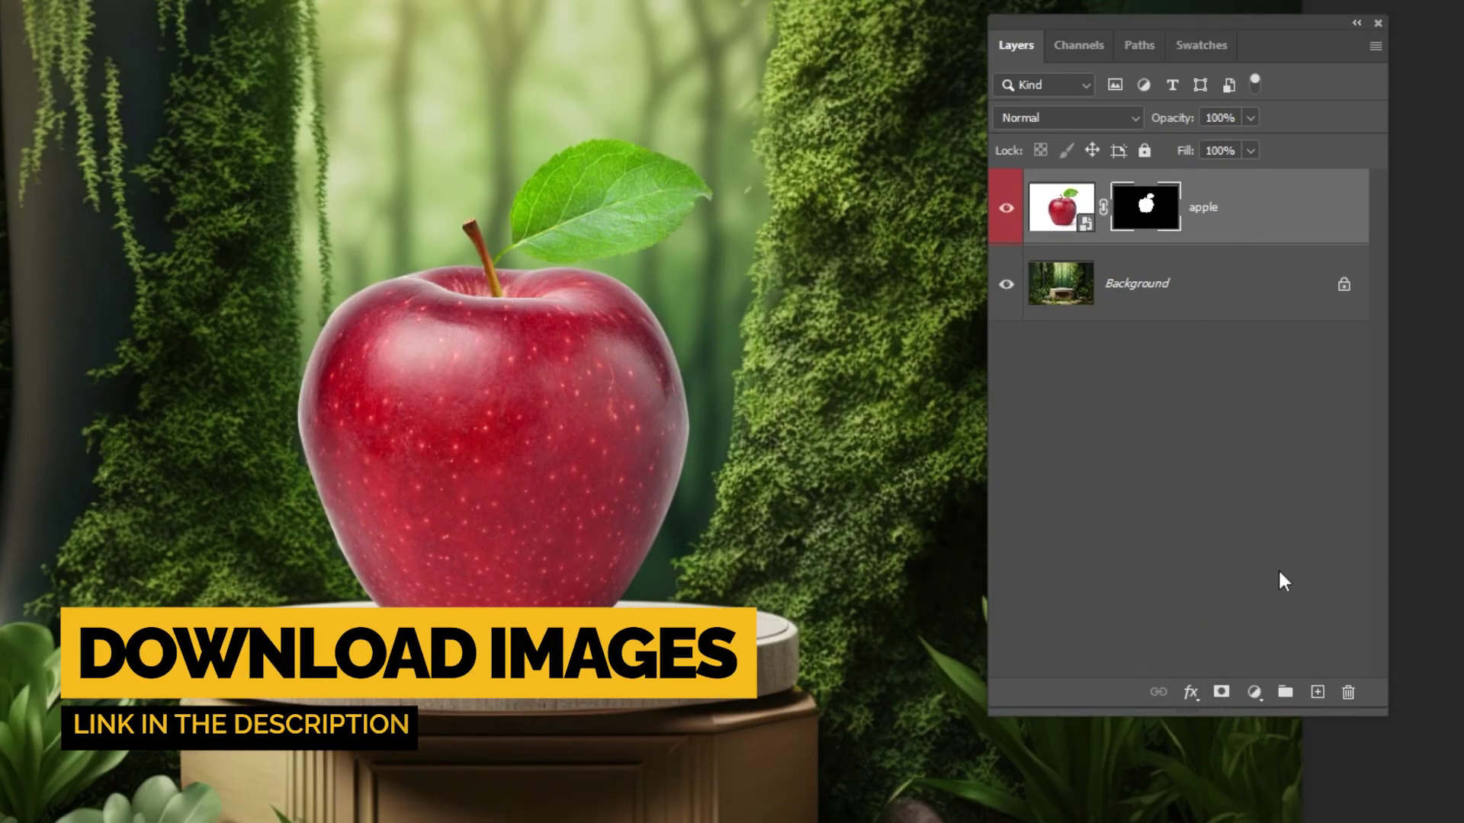
Add a Levels adjustment with output white at 175, clipped to the apple.
click(1253, 692)
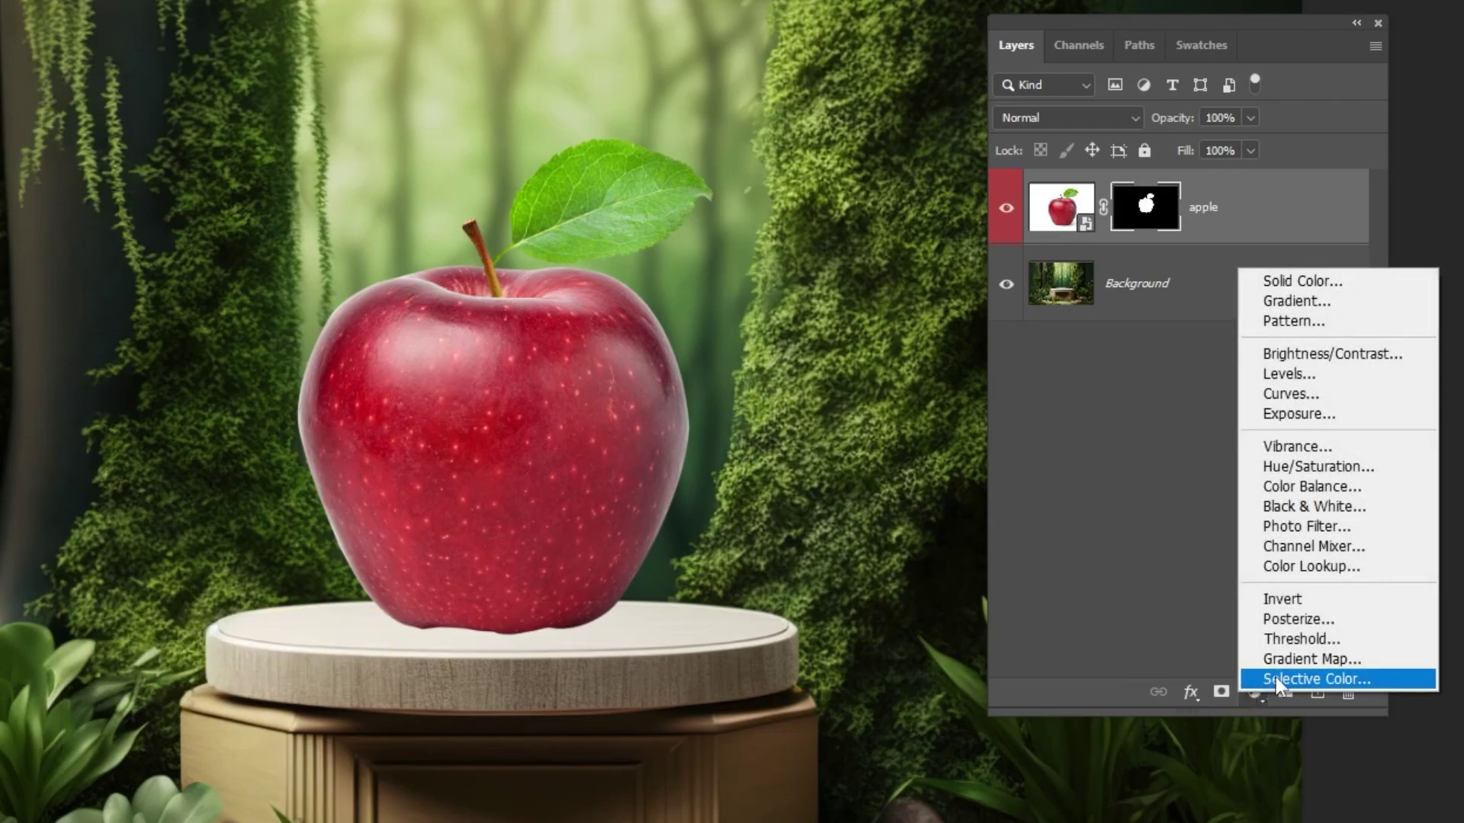
click(1277, 373)
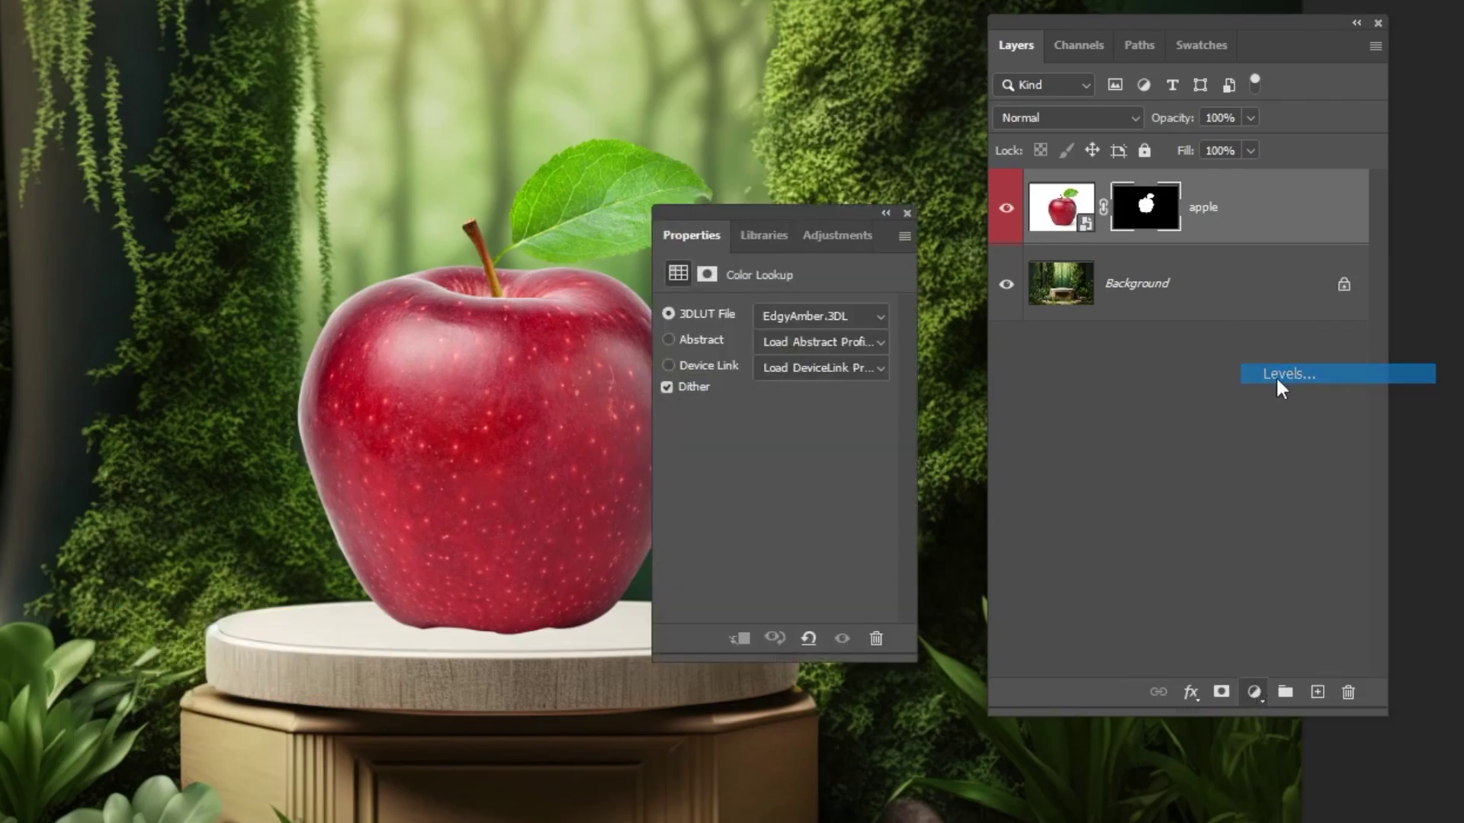
drag(827, 222, 0, 206)
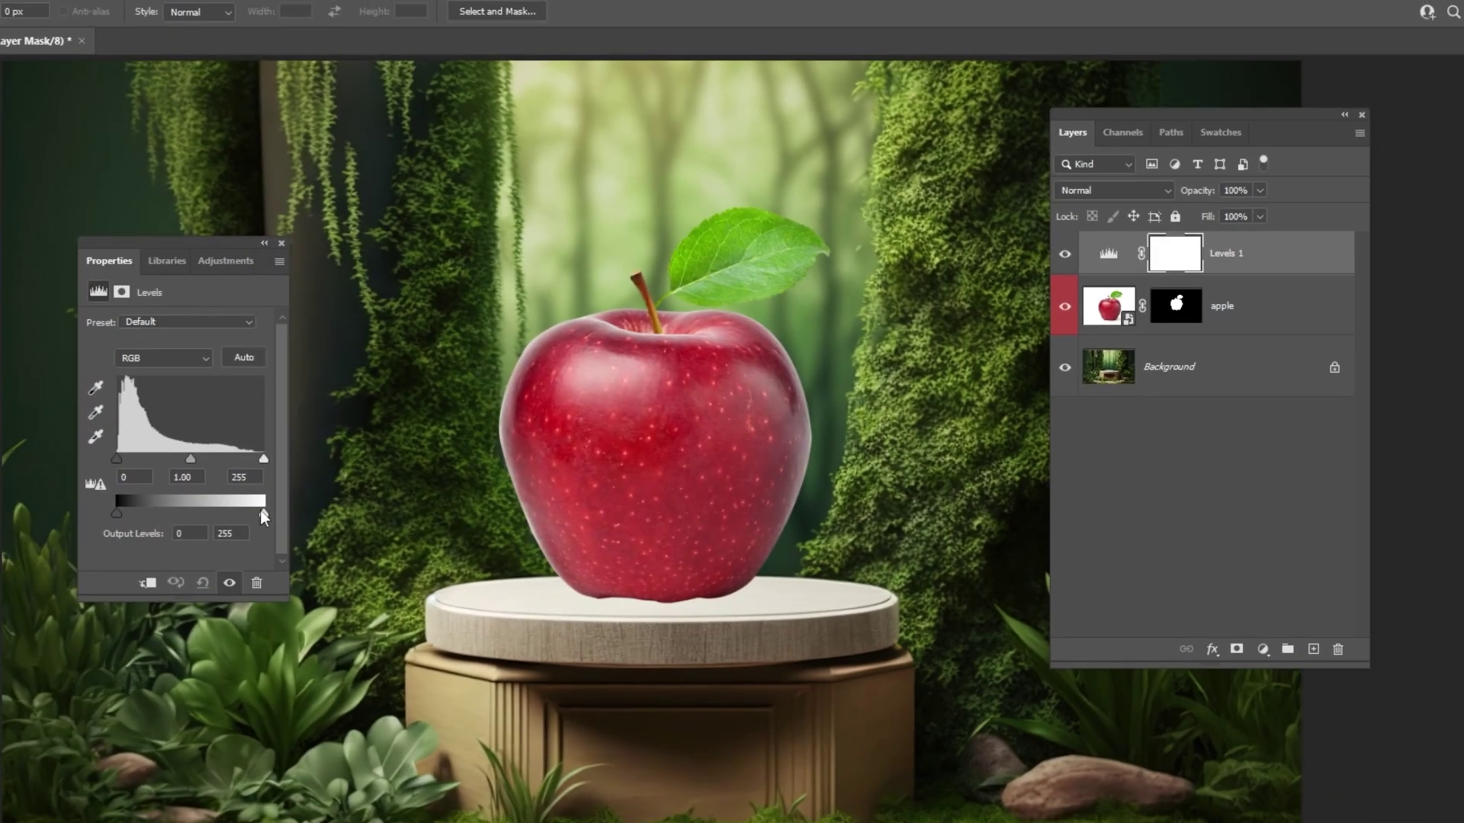
drag(260, 511, 241, 512)
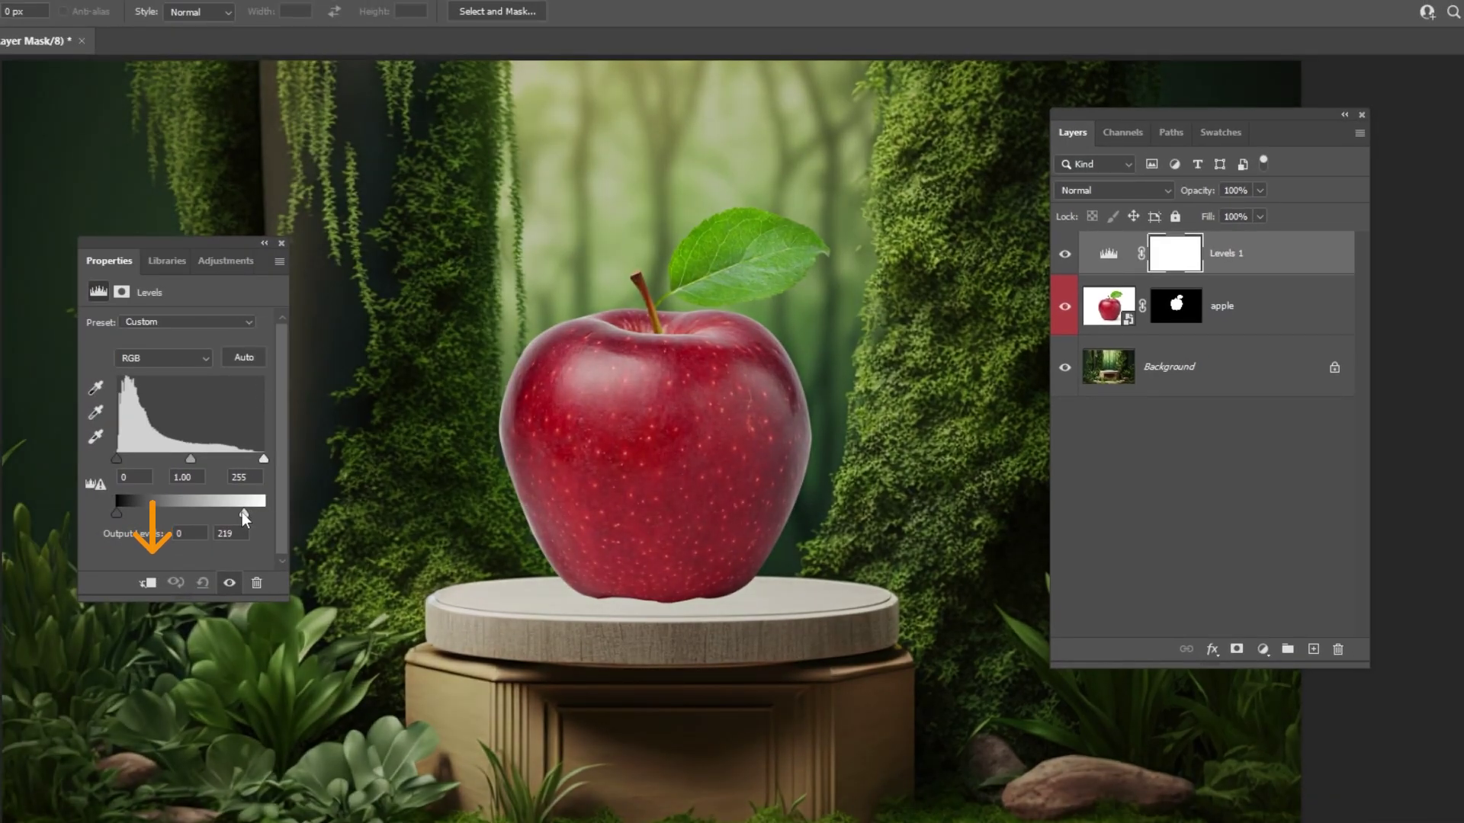
click(147, 584)
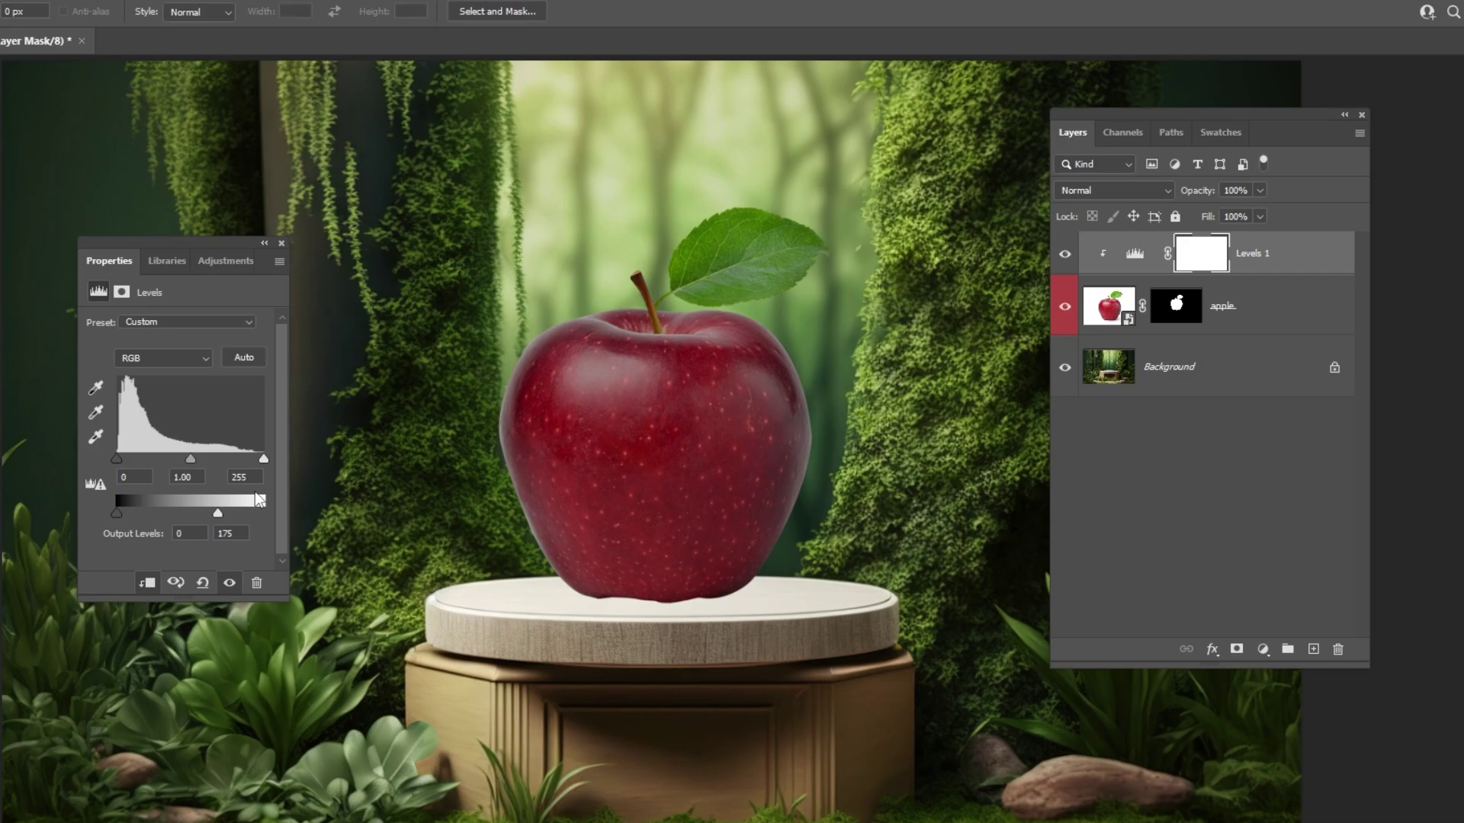
click(282, 244)
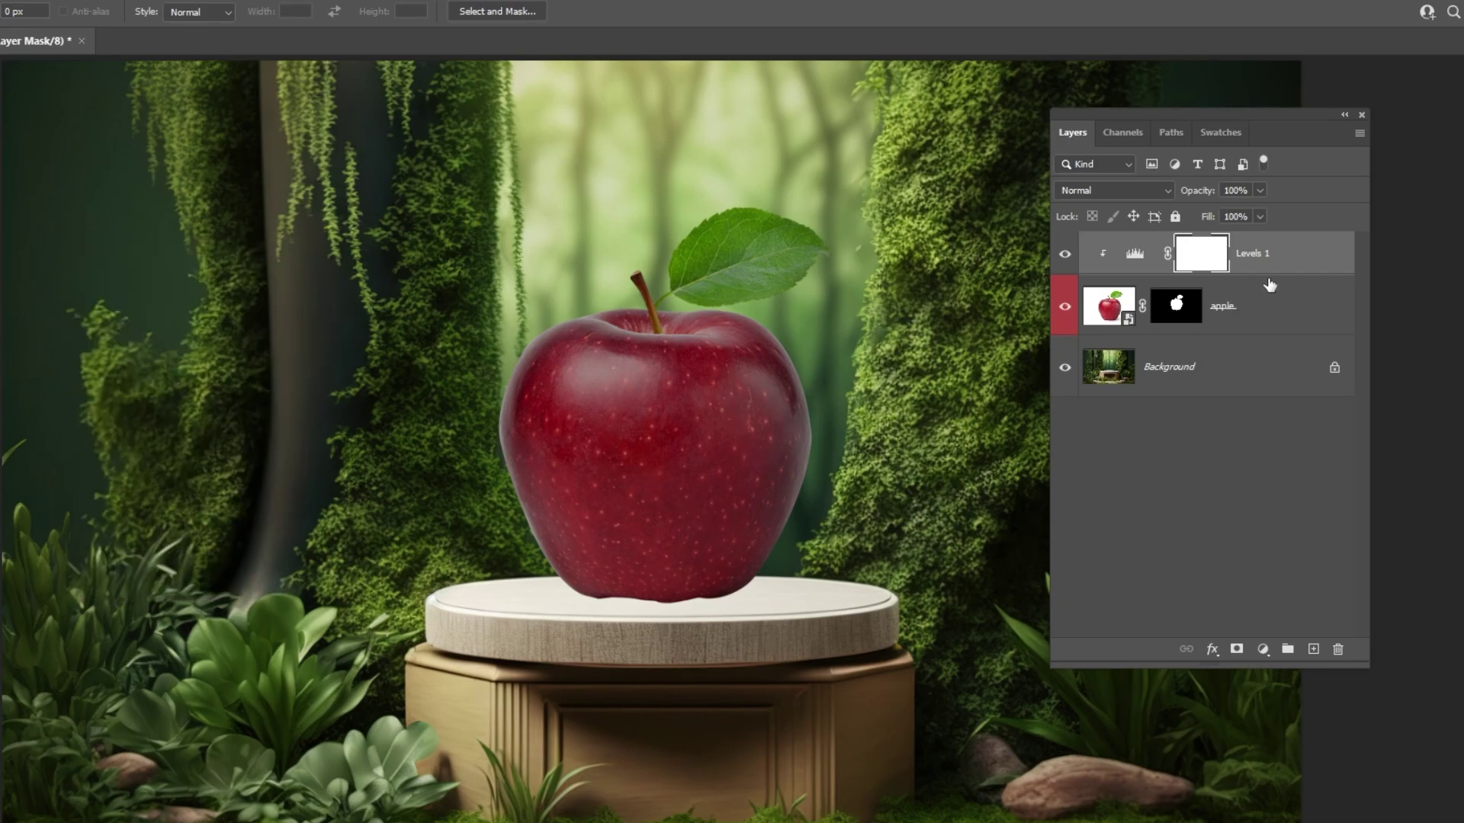
Rename the Levels layer to 'dark level'.
double_click(1254, 254)
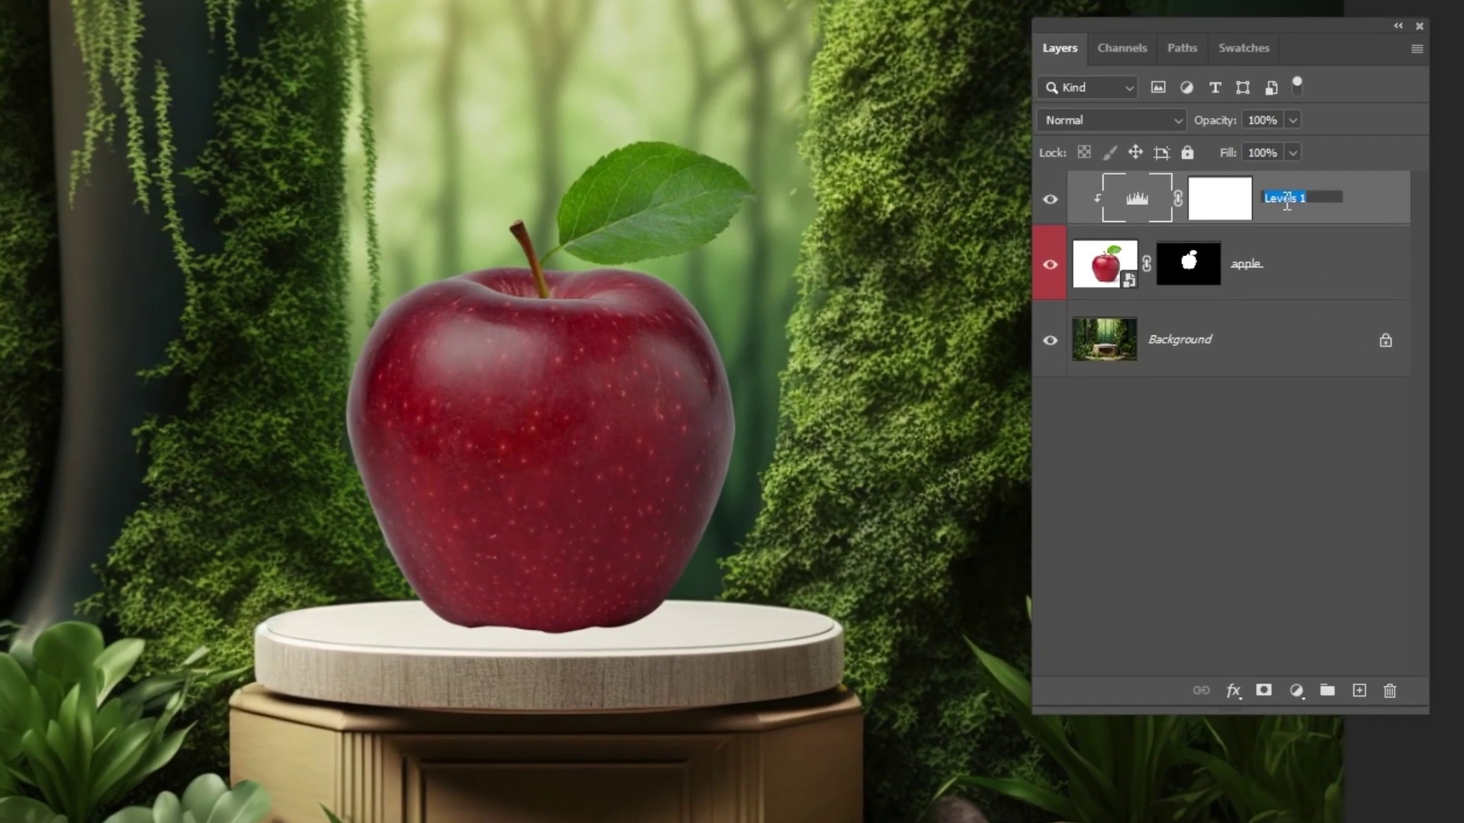
text(dark level)
key(Return)
Add a clipped Levels layer with input black 62, midtone 1.70, output white 158, and invert its mask.
click(1294, 690)
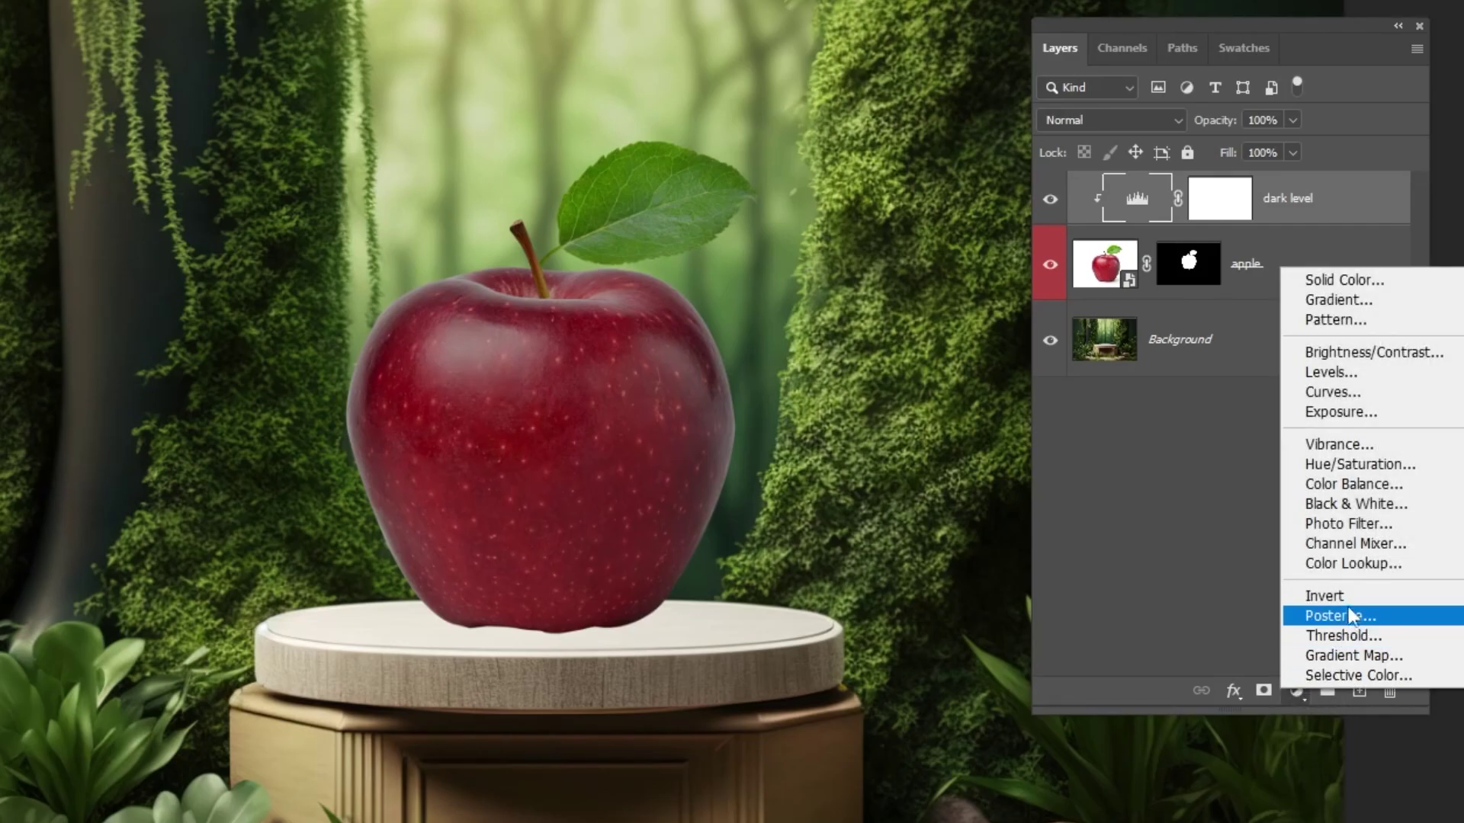
click(1330, 372)
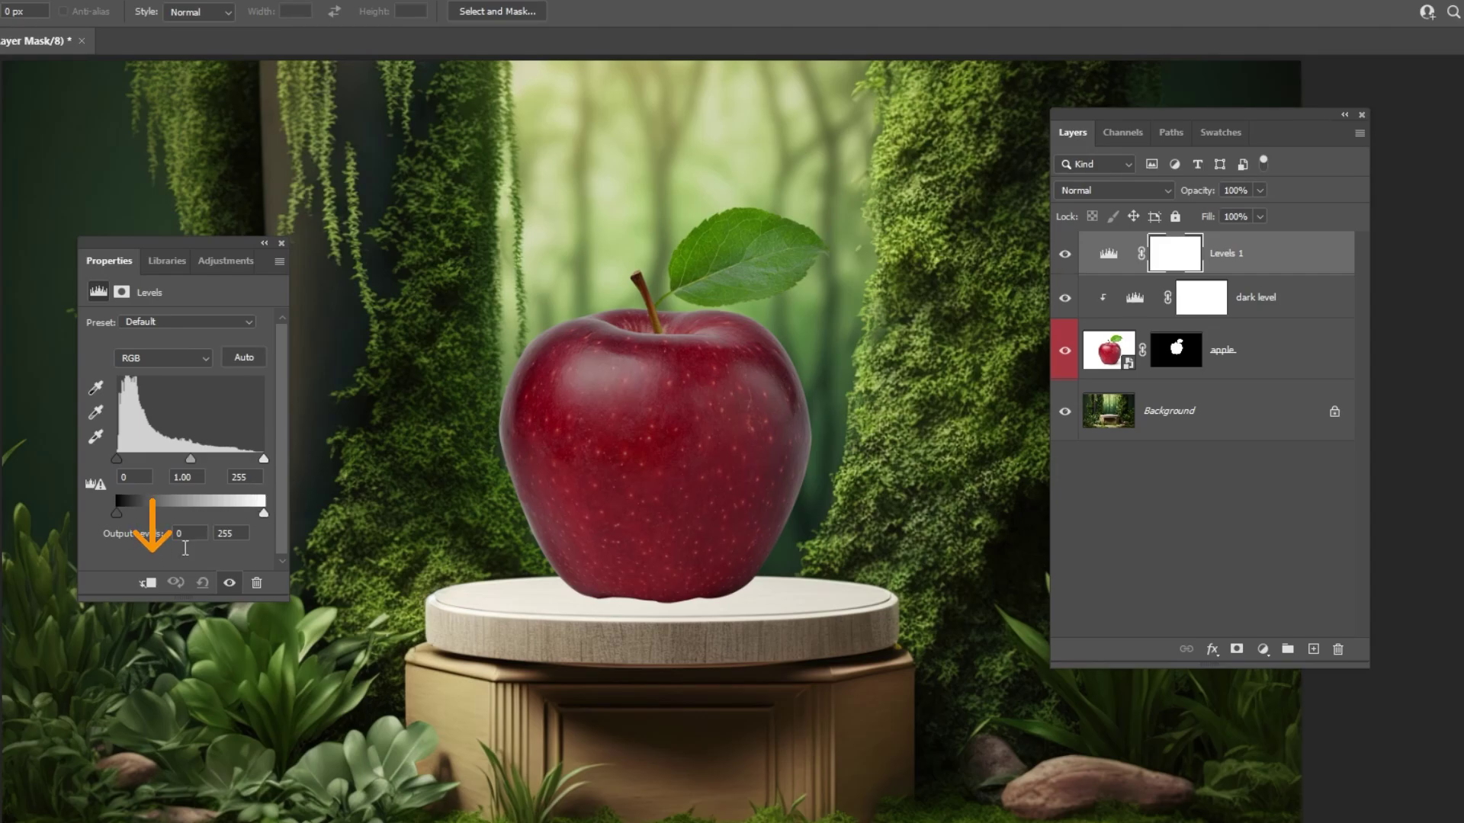
click(147, 584)
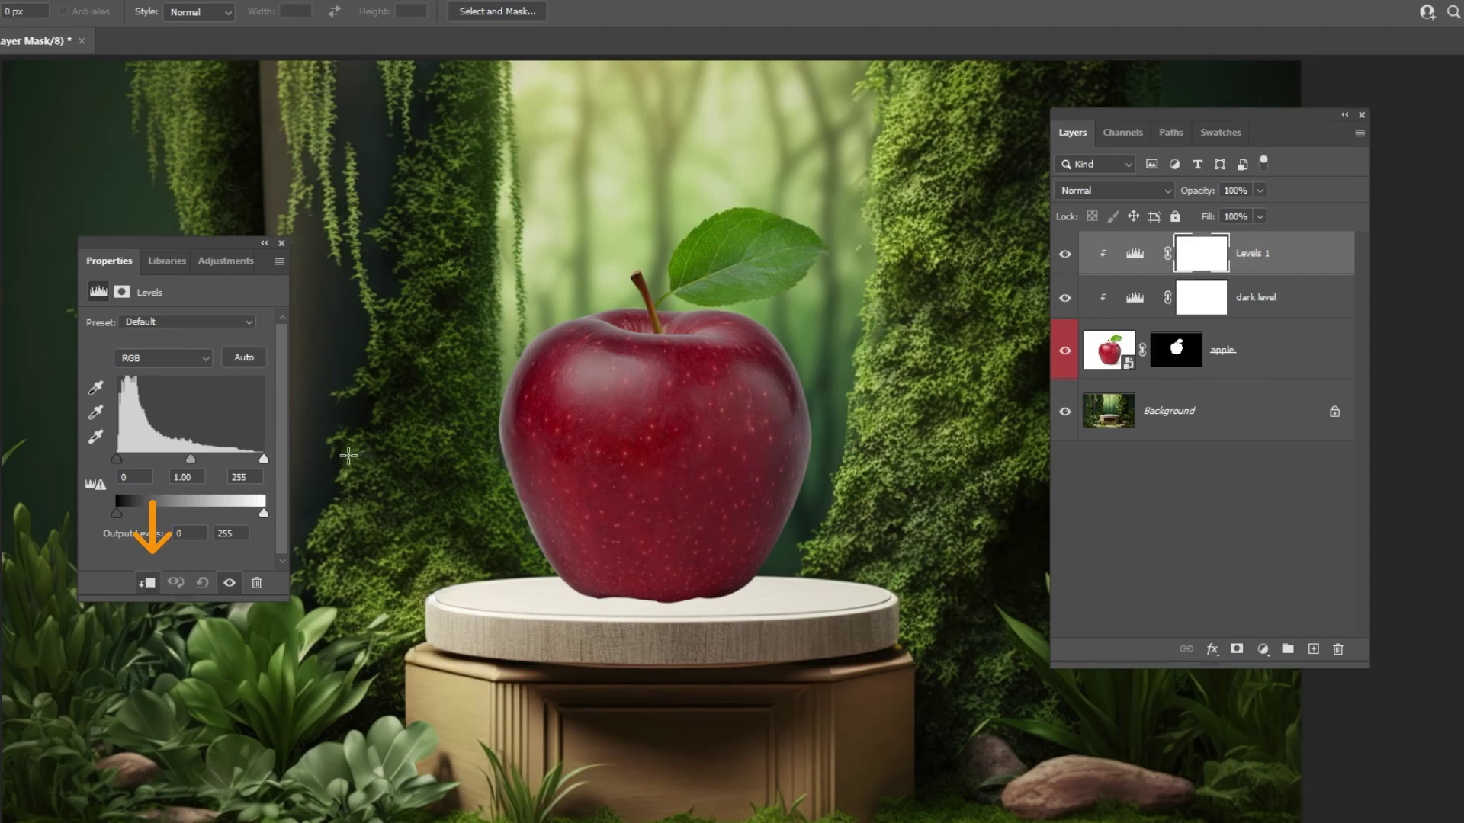
drag(258, 513, 239, 509)
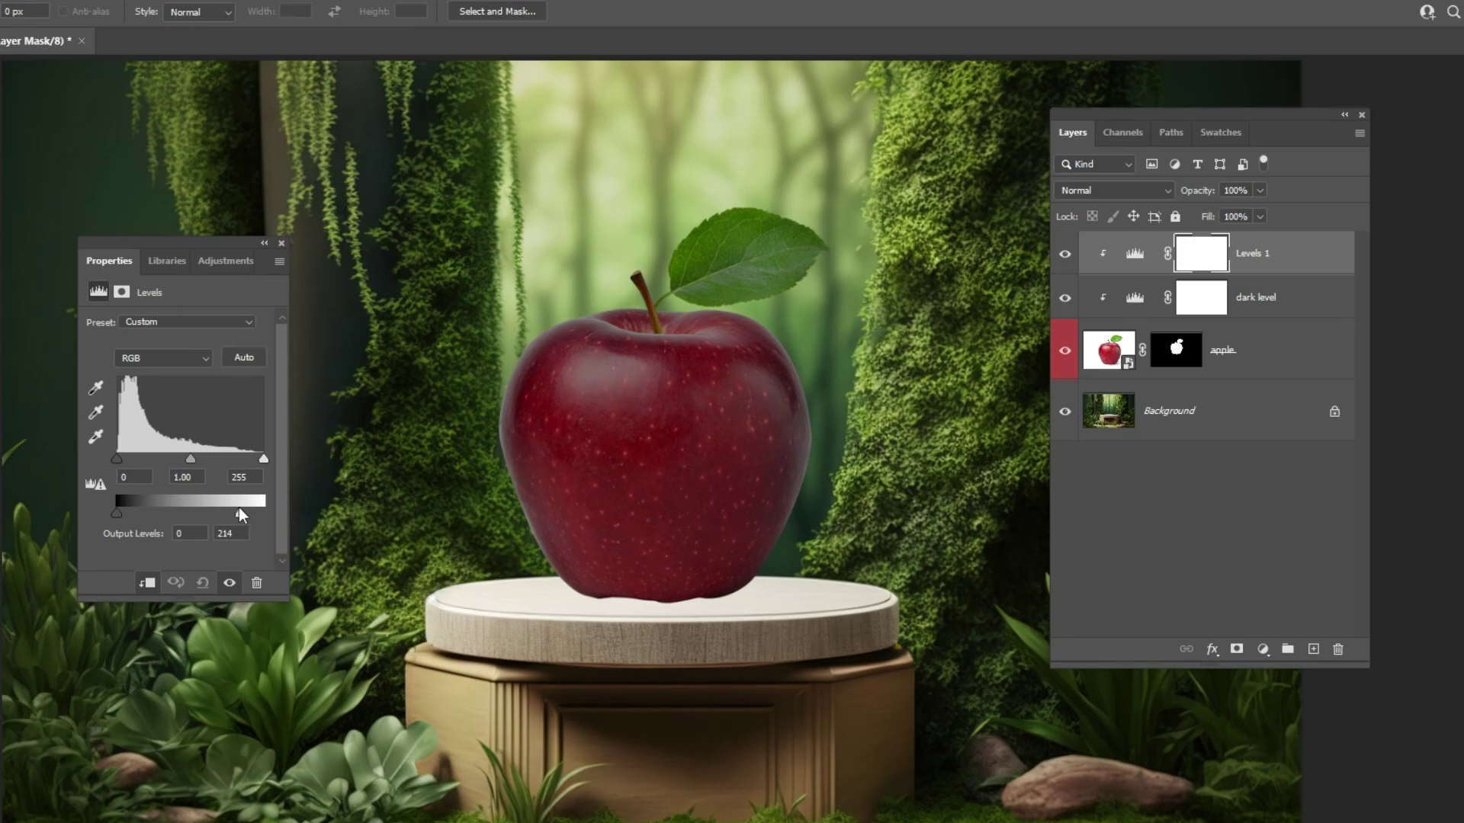
drag(123, 462, 186, 464)
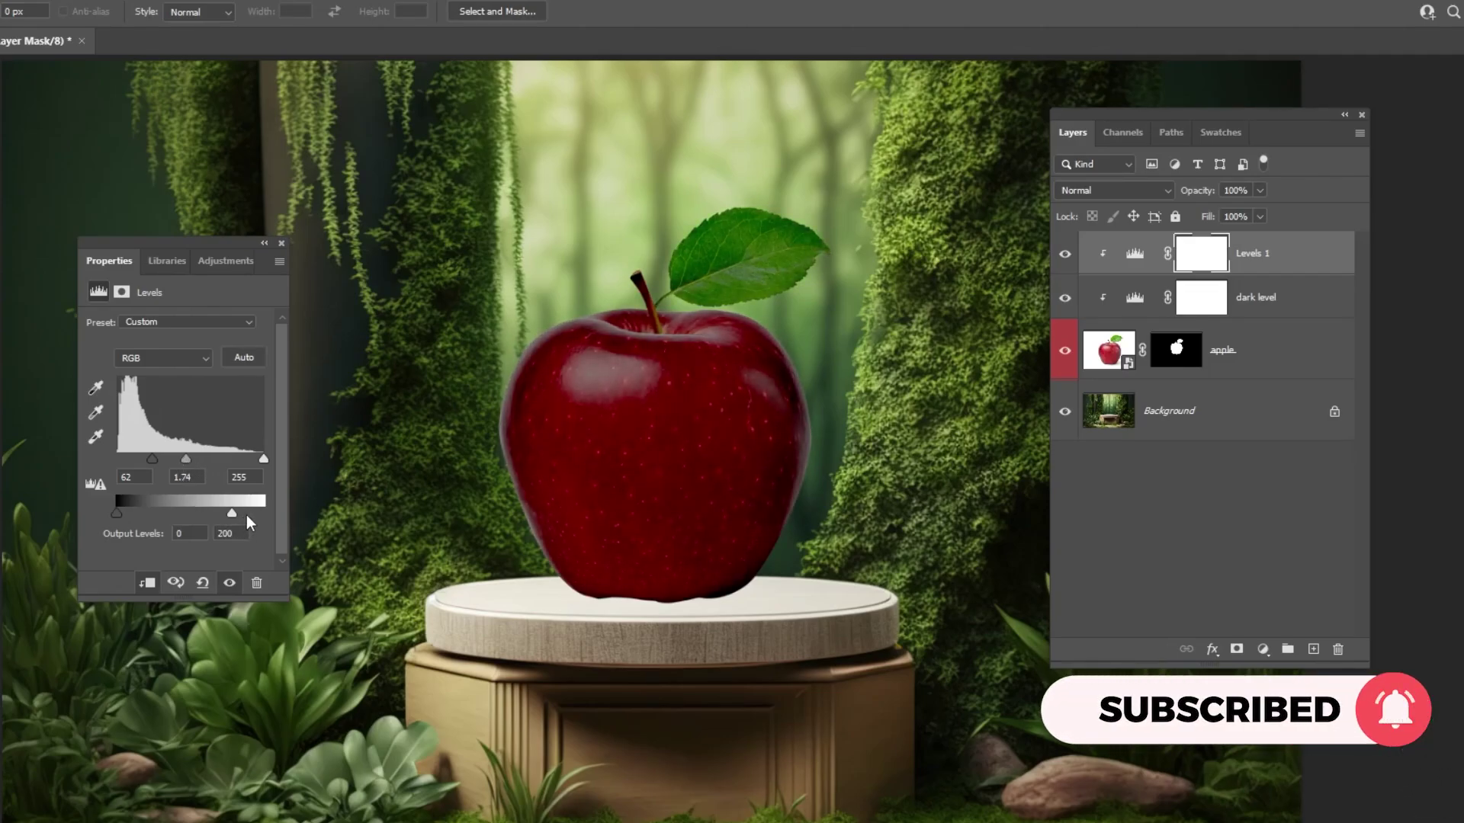
drag(232, 514, 212, 516)
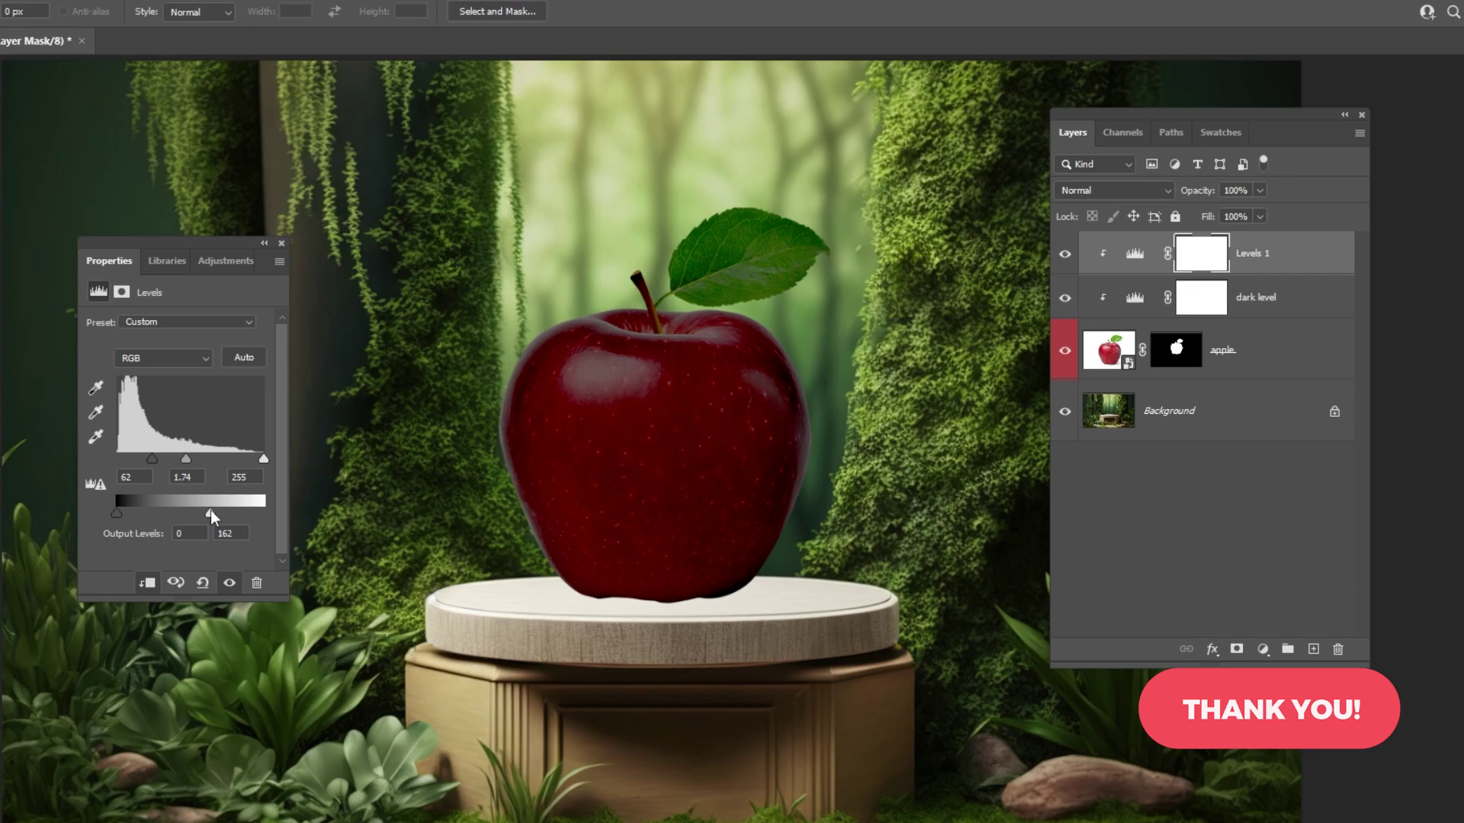
click(227, 532)
text(158)
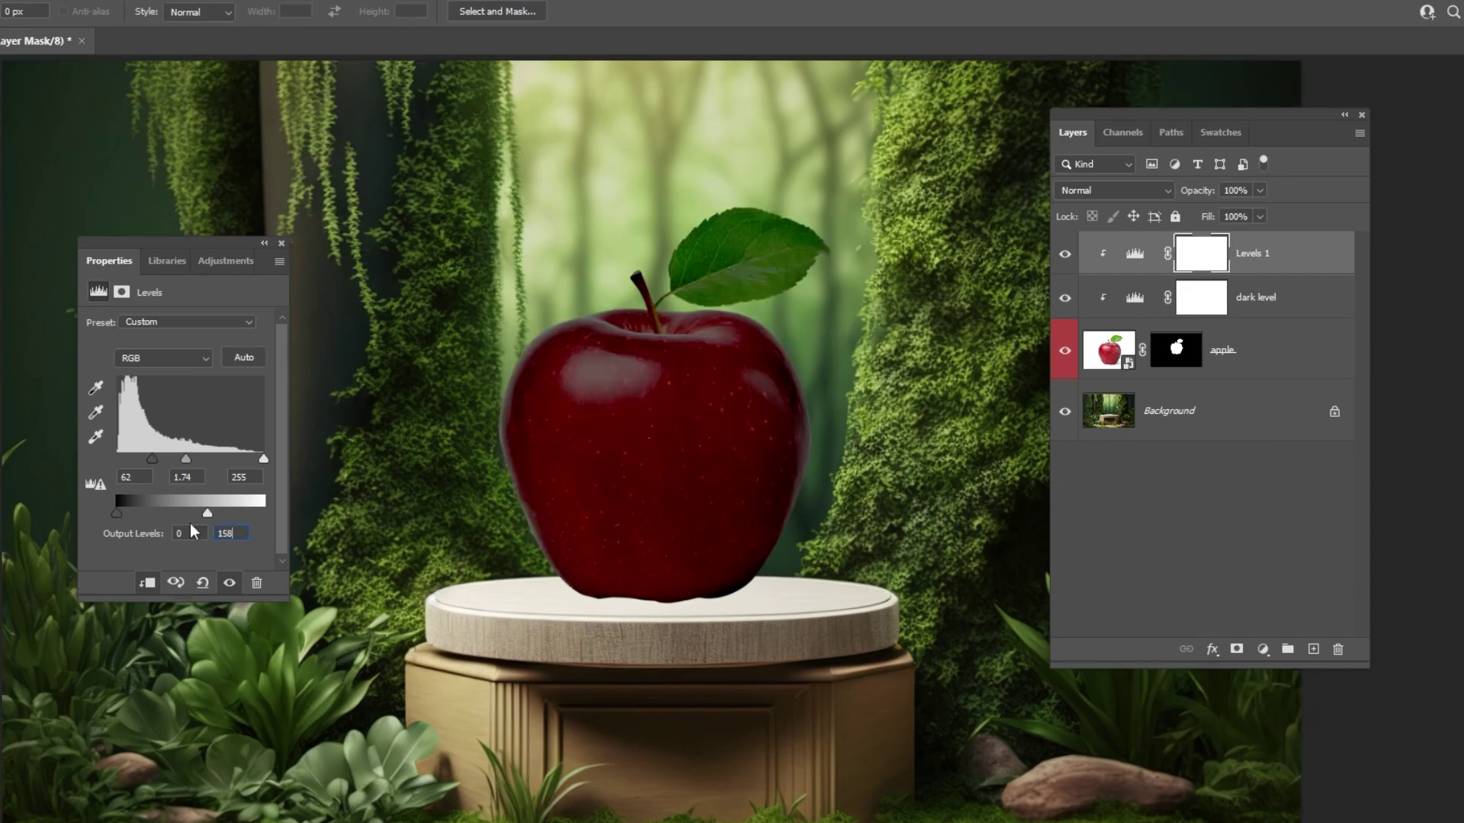
click(183, 476)
text(1.70)
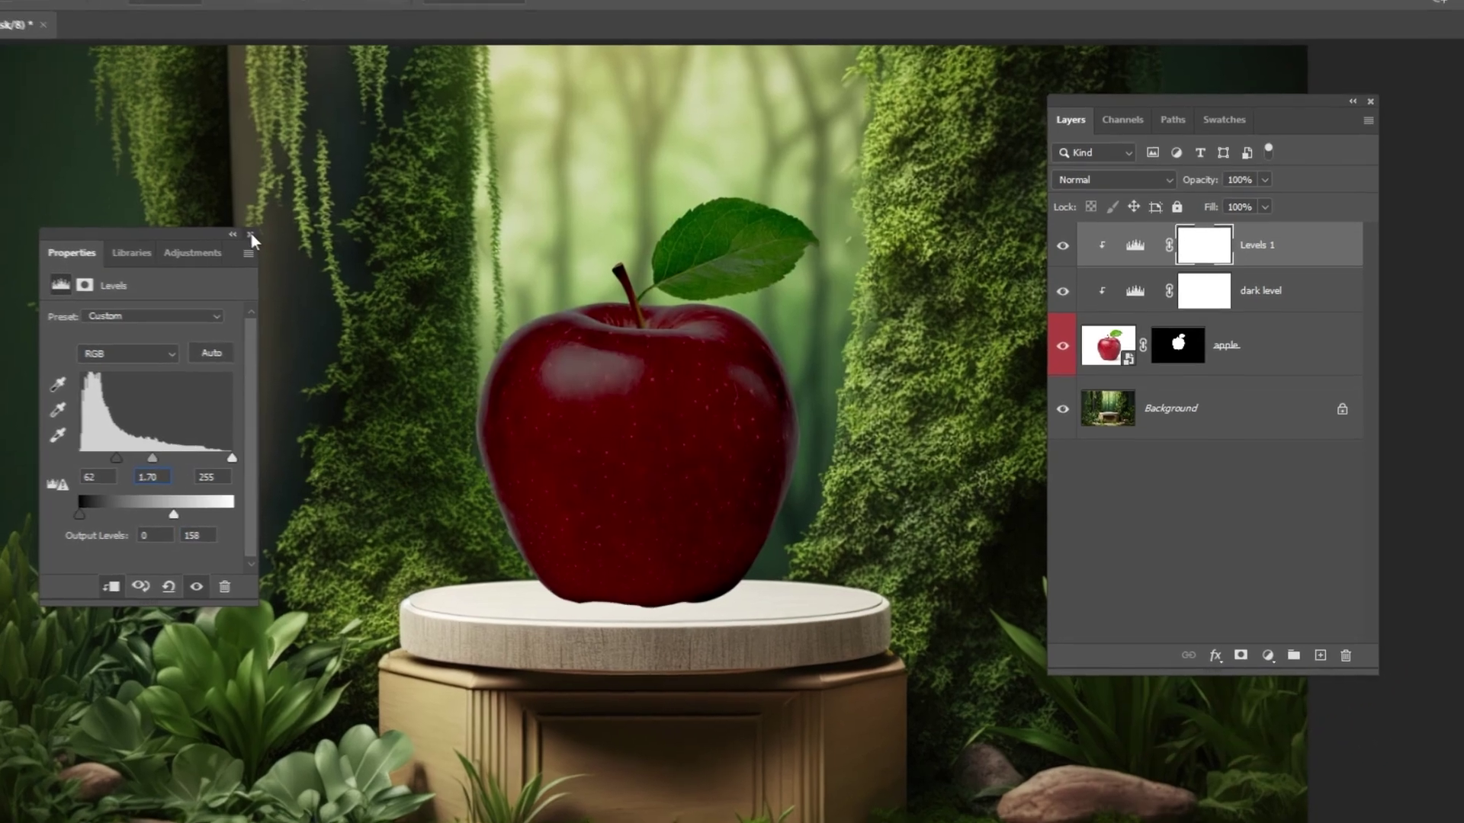
click(281, 243)
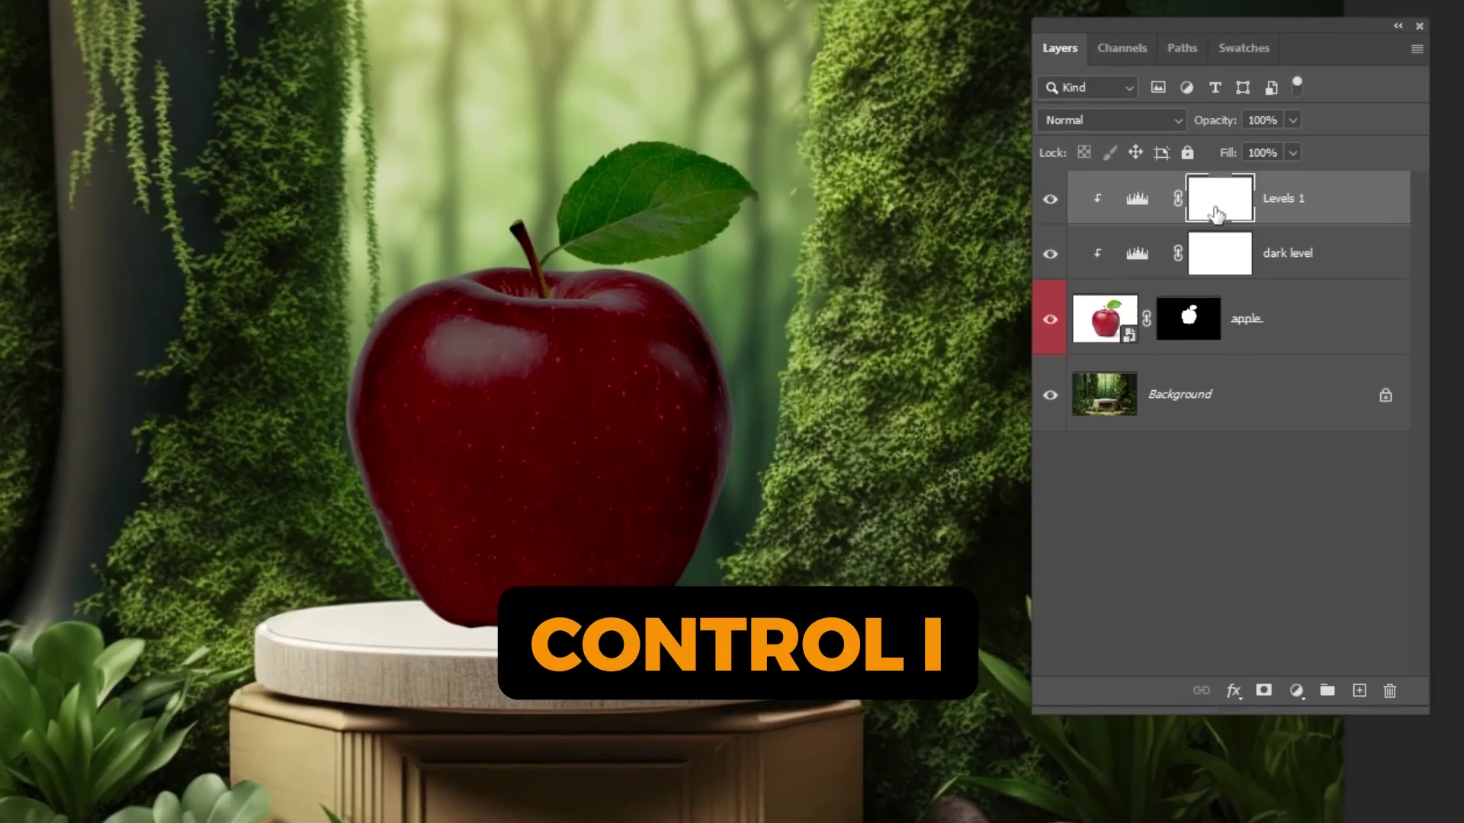
key(ctrl+i)
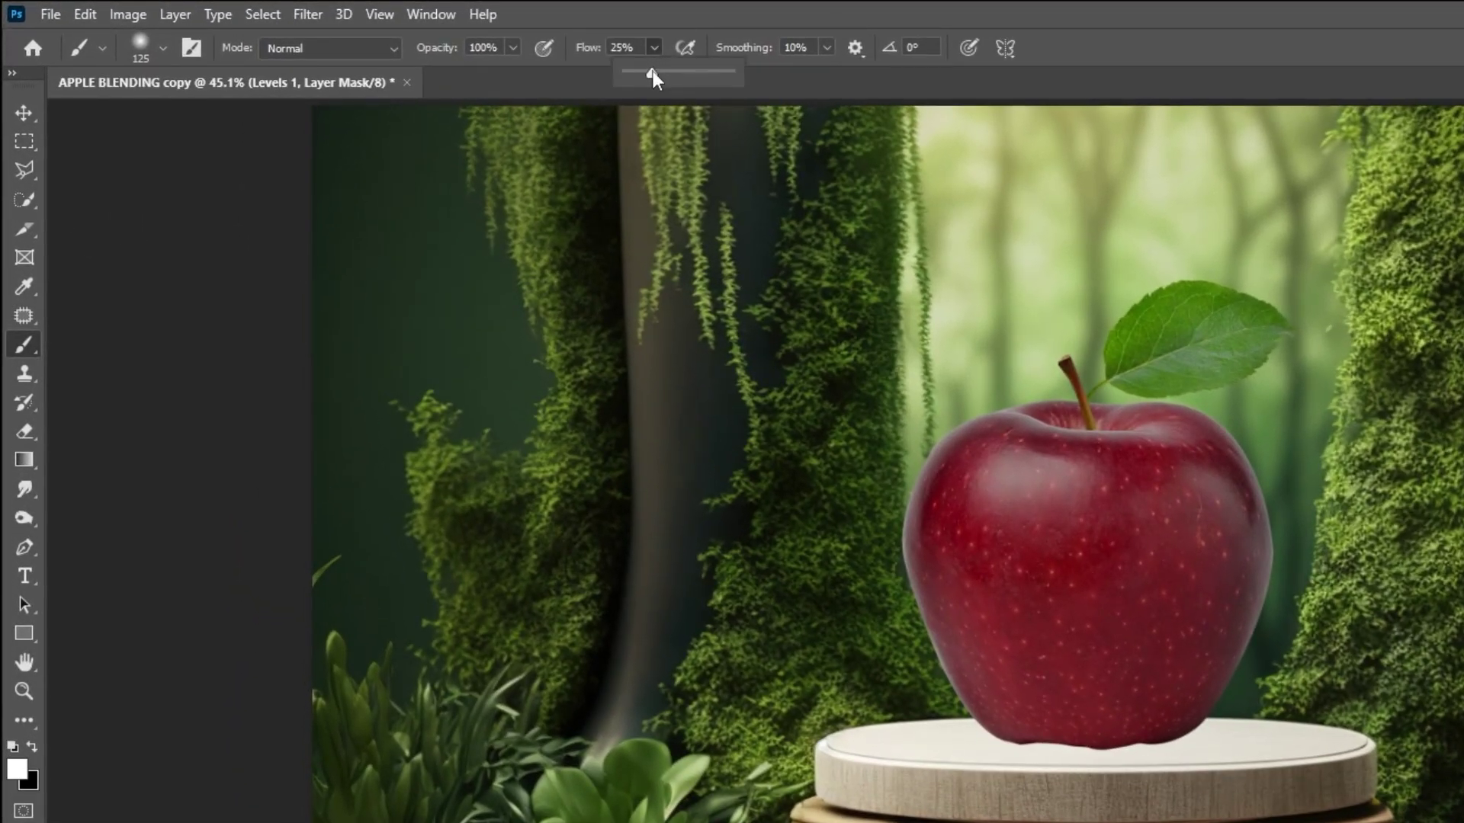
Paint white at 14% flow on the Levels 1 mask over the apple's lower right side.
click(164, 47)
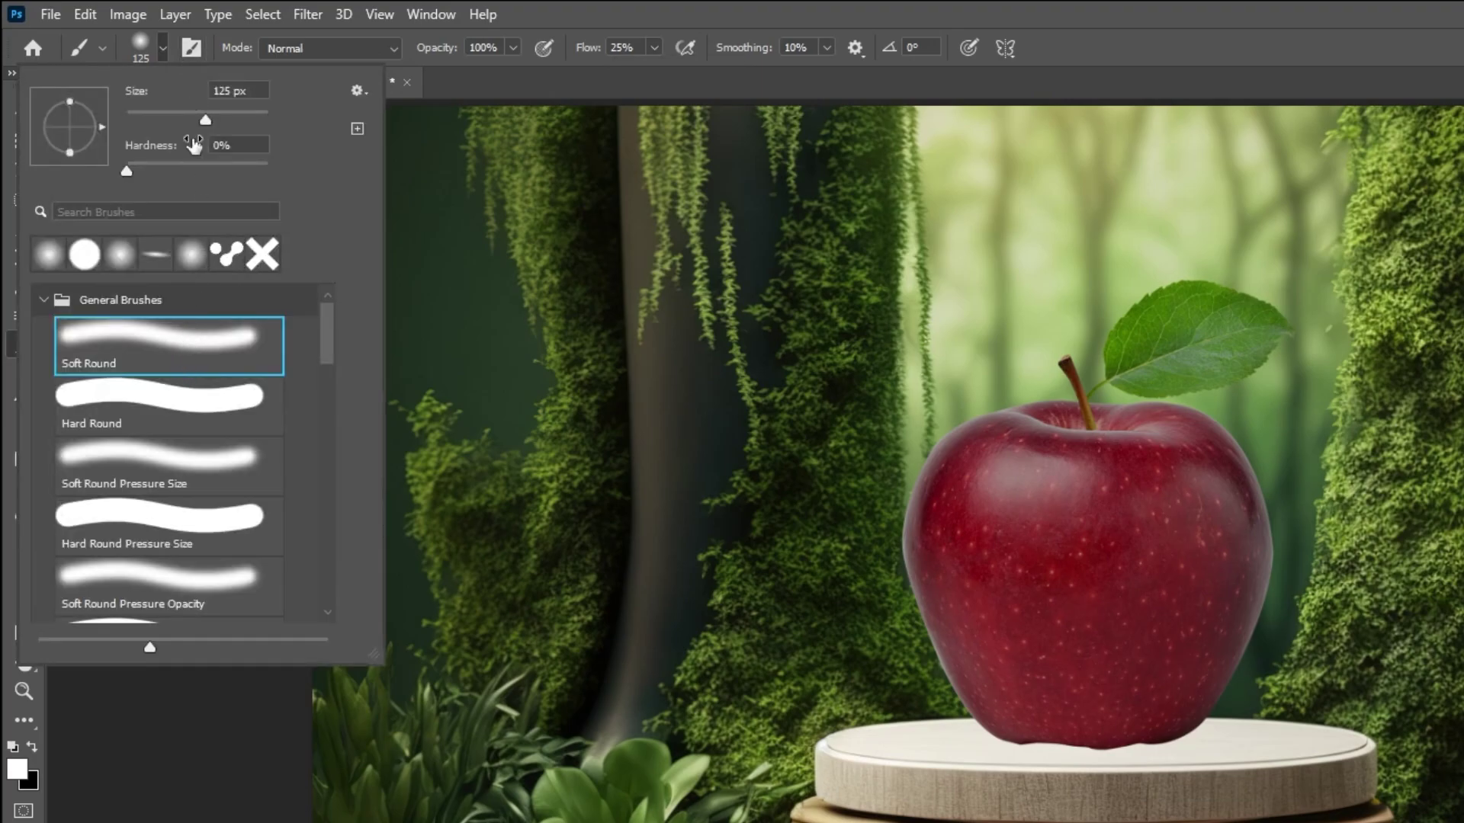
click(162, 46)
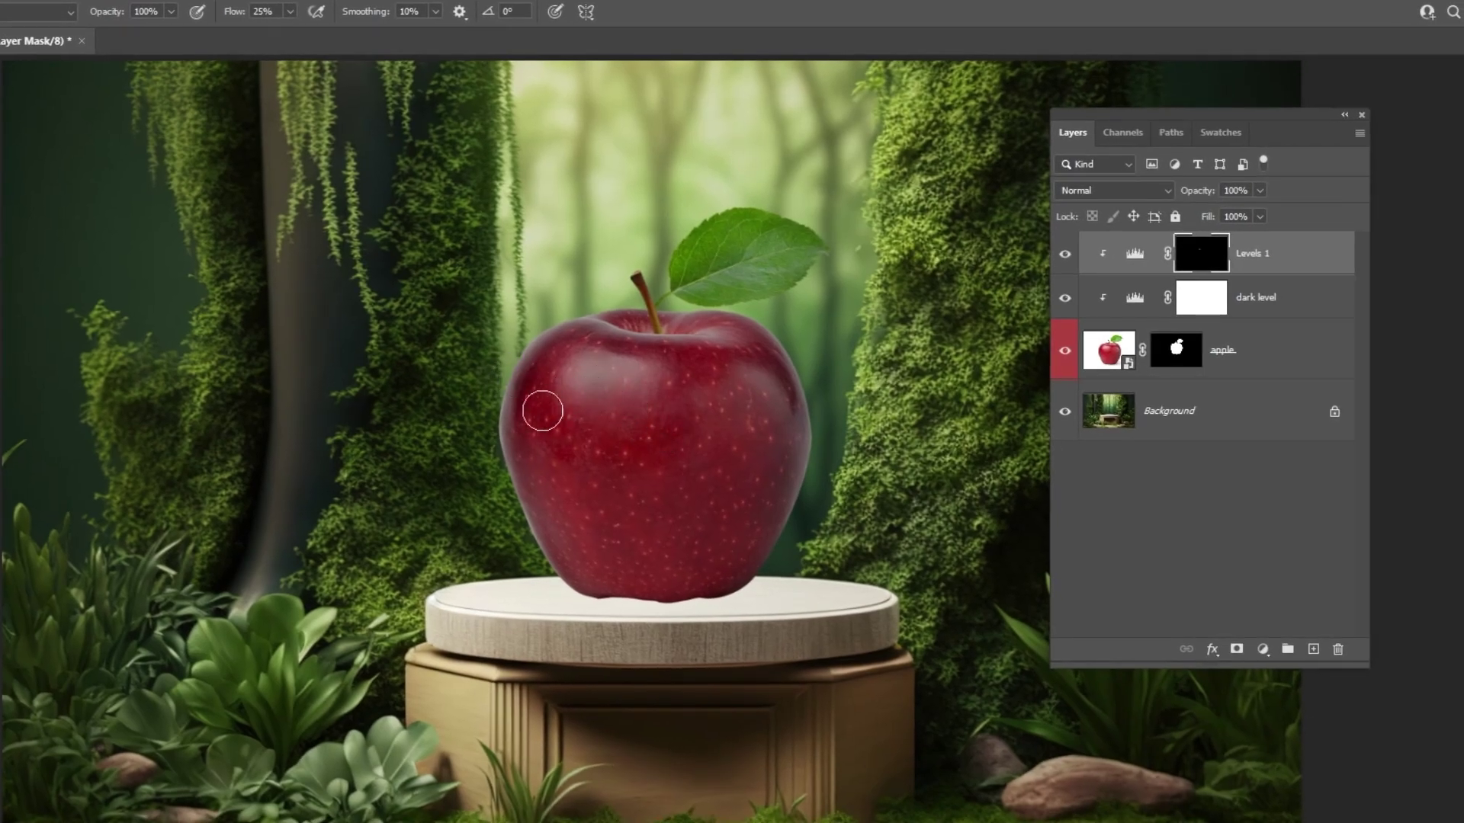
mouse_move(542, 411)
mouse_down()
mouse_move(640, 580)
mouse_move(704, 567)
mouse_move(495, 541)
mouse_up()
key(shift+1)
key(shift+4)
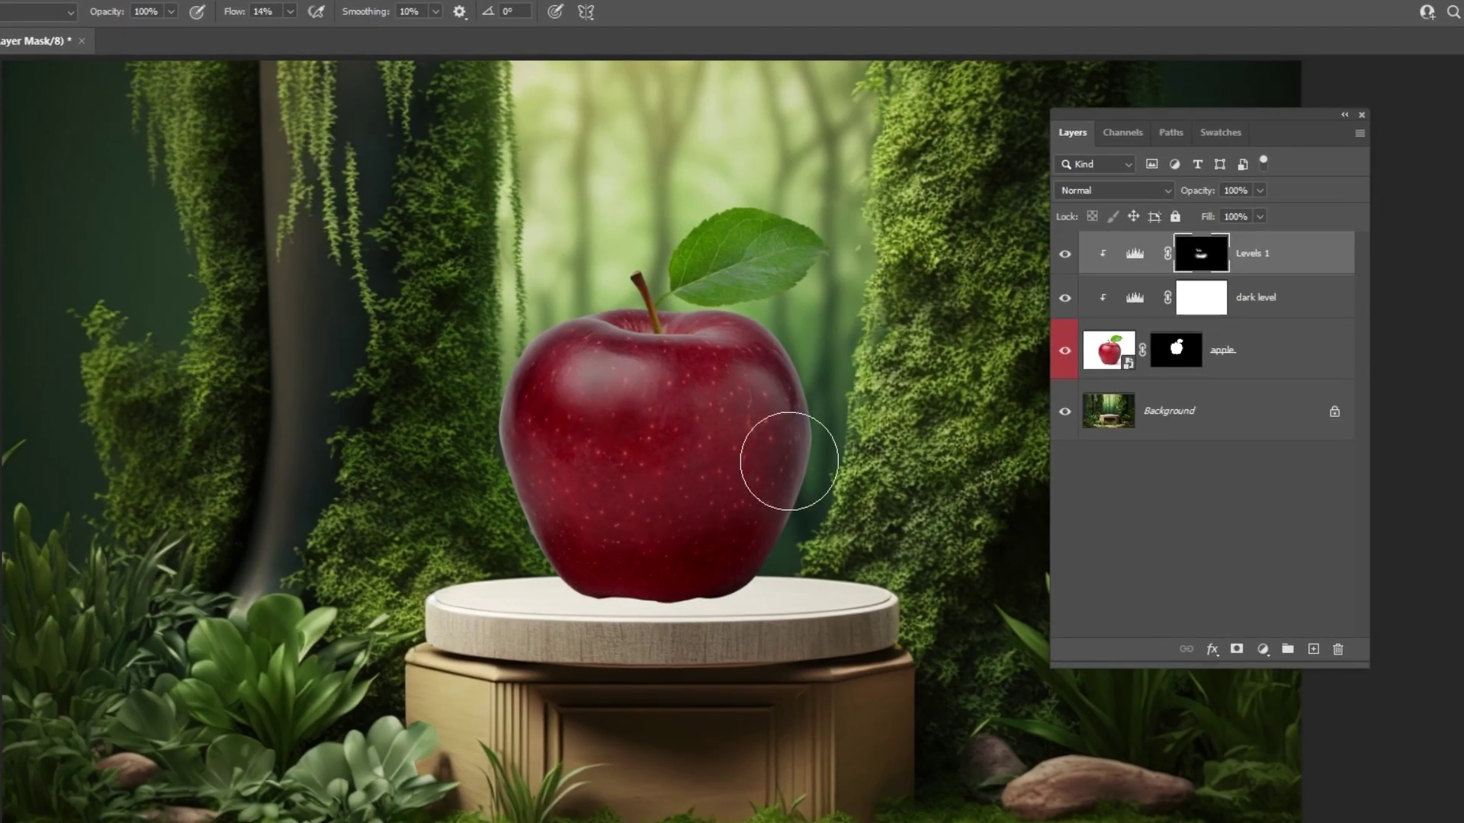
mouse_move(647, 561)
mouse_down()
mouse_move(528, 539)
mouse_move(604, 580)
mouse_move(592, 601)
mouse_move(661, 605)
mouse_move(718, 540)
mouse_move(705, 458)
mouse_move(613, 600)
mouse_move(714, 566)
mouse_move(681, 561)
mouse_move(651, 562)
mouse_up()
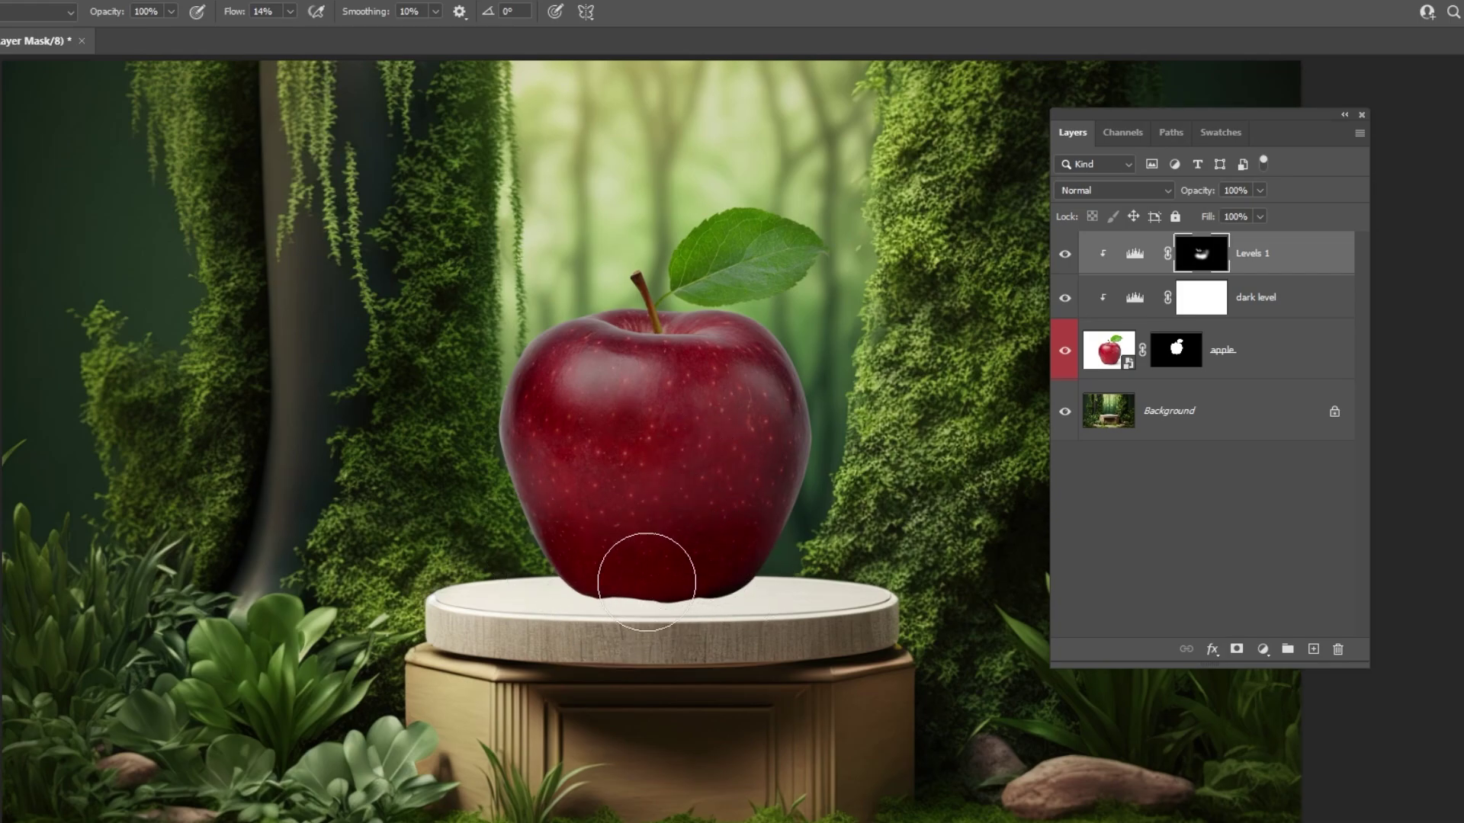
click(1067, 253)
click(1067, 253)
Rename the second Levels layer to 'dark shadow'.
key(ctrl+2)
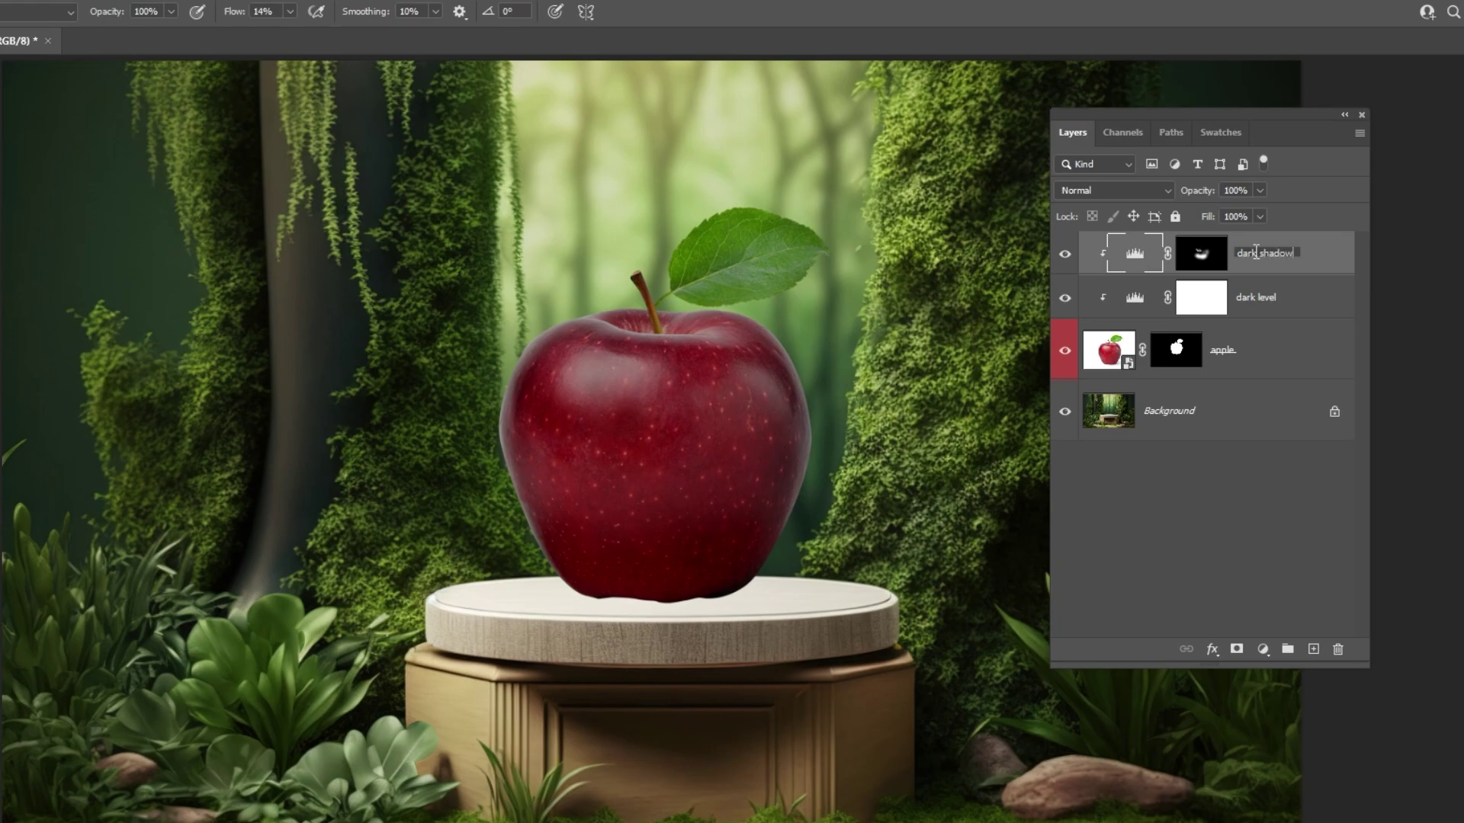
key(Return)
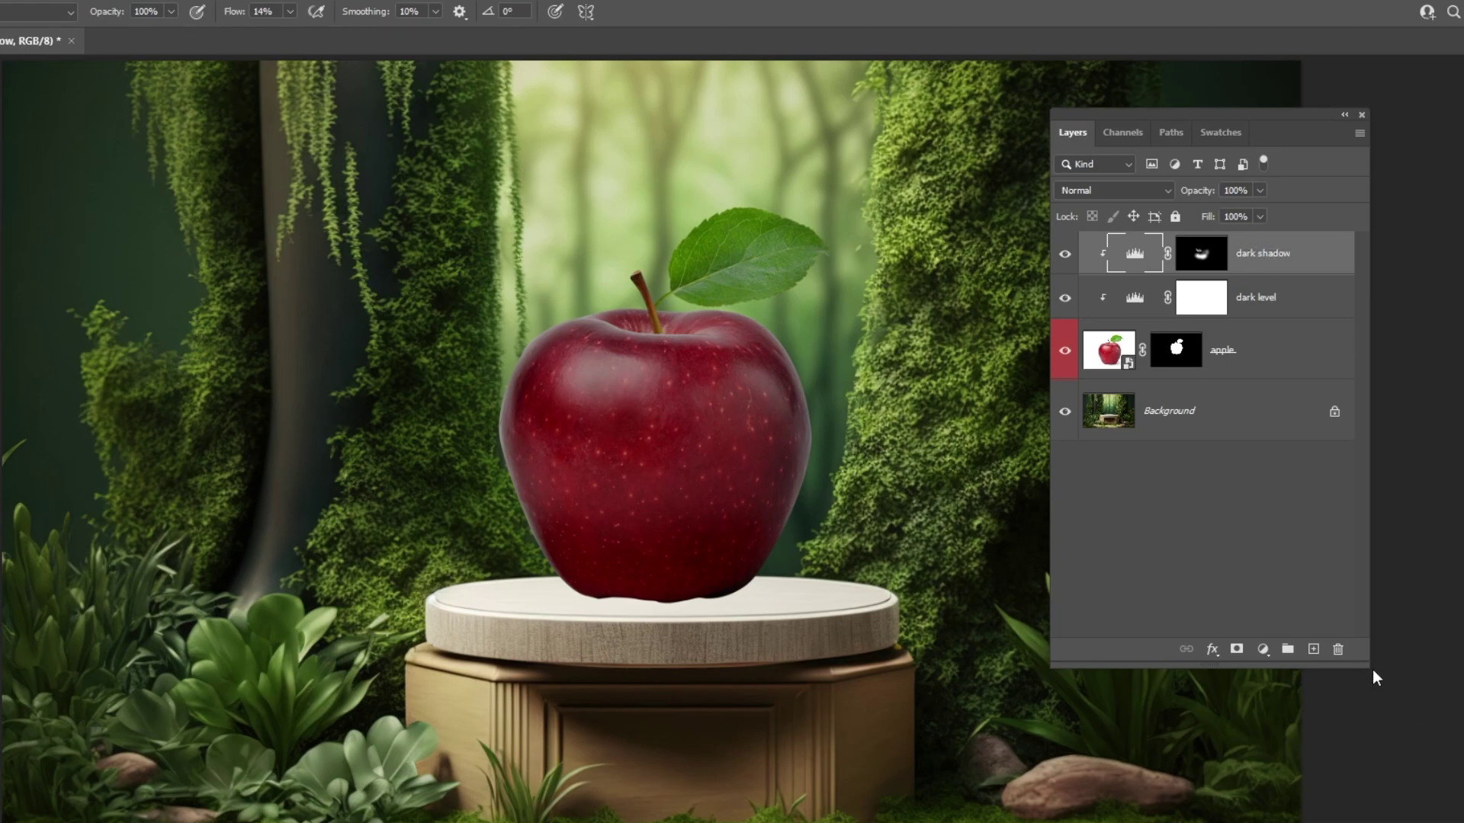
drag(1365, 665, 1408, 616)
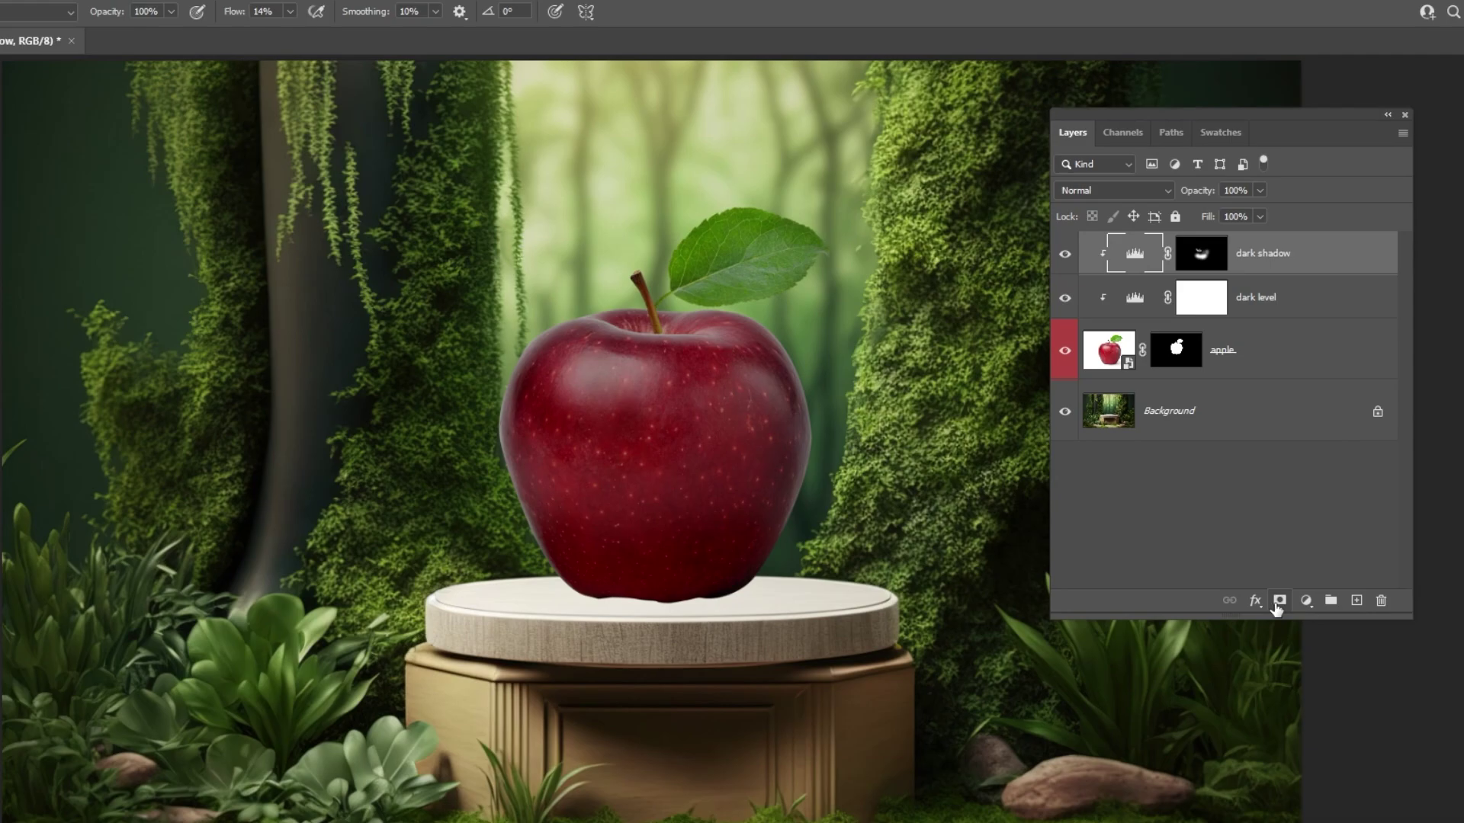
Add a brightening Levels layer clipped to the apple, with its mask inverted to black.
click(1305, 601)
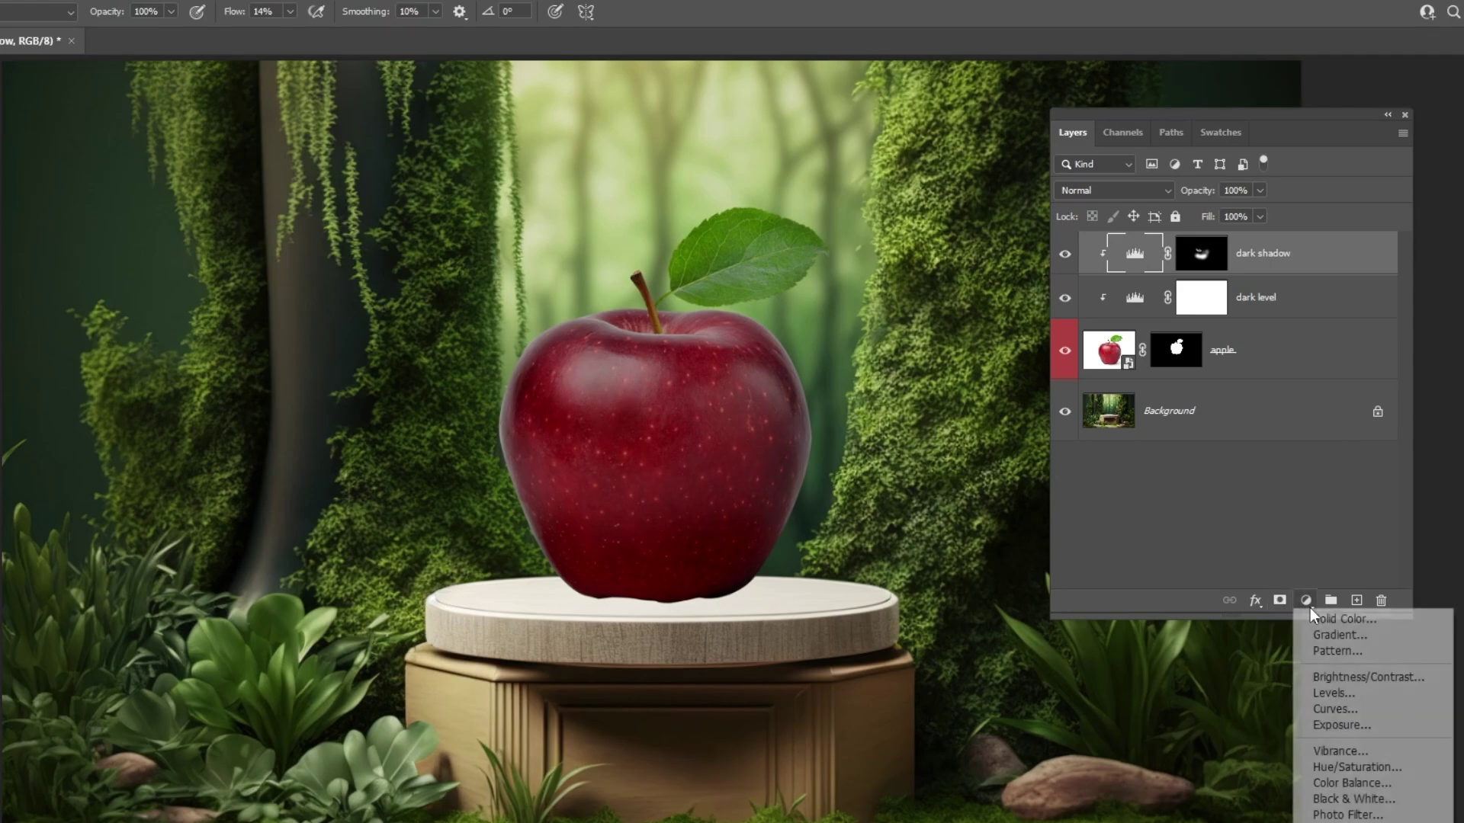
click(1335, 693)
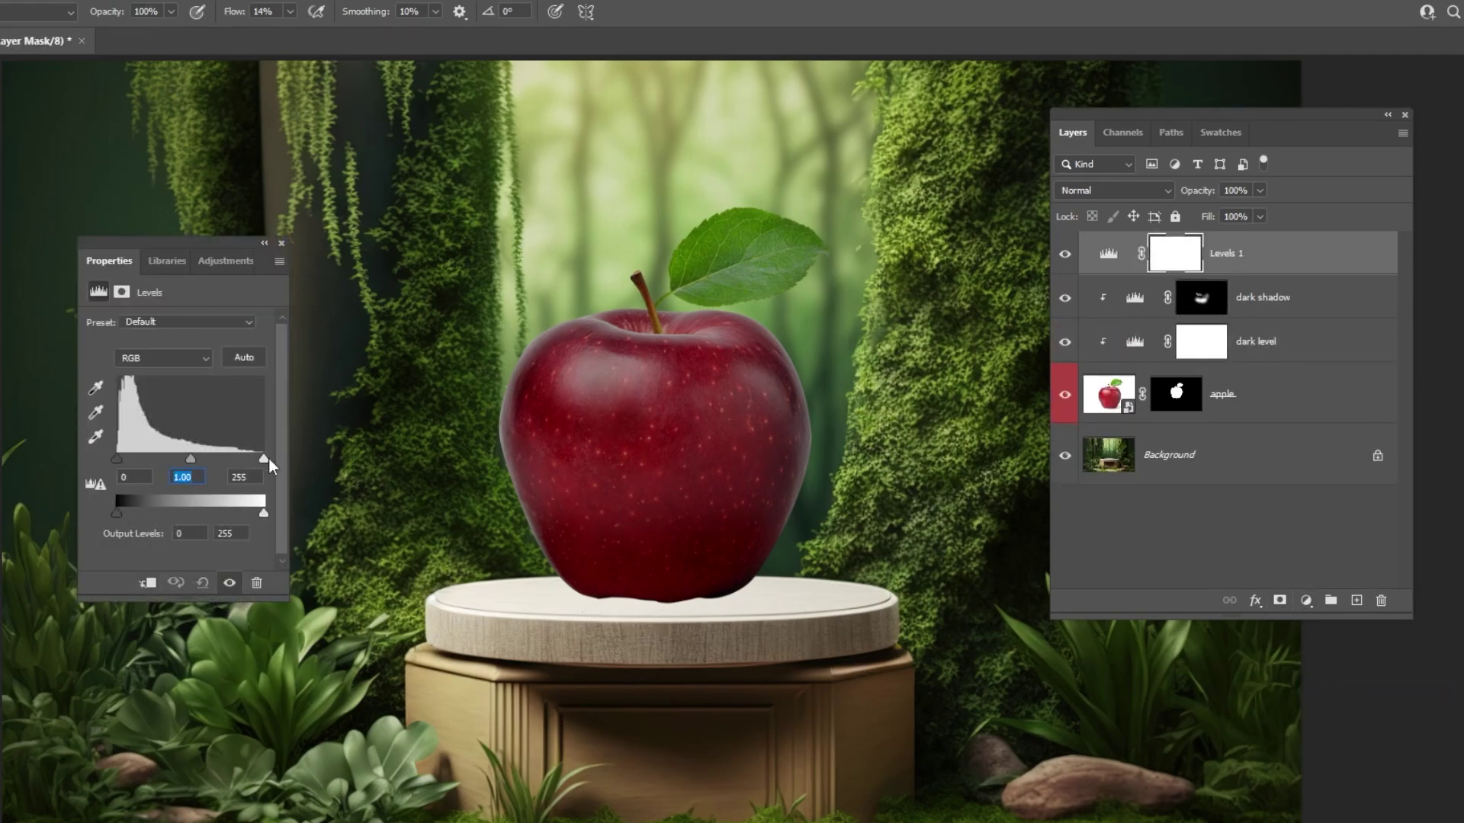
drag(268, 459, 233, 460)
click(149, 584)
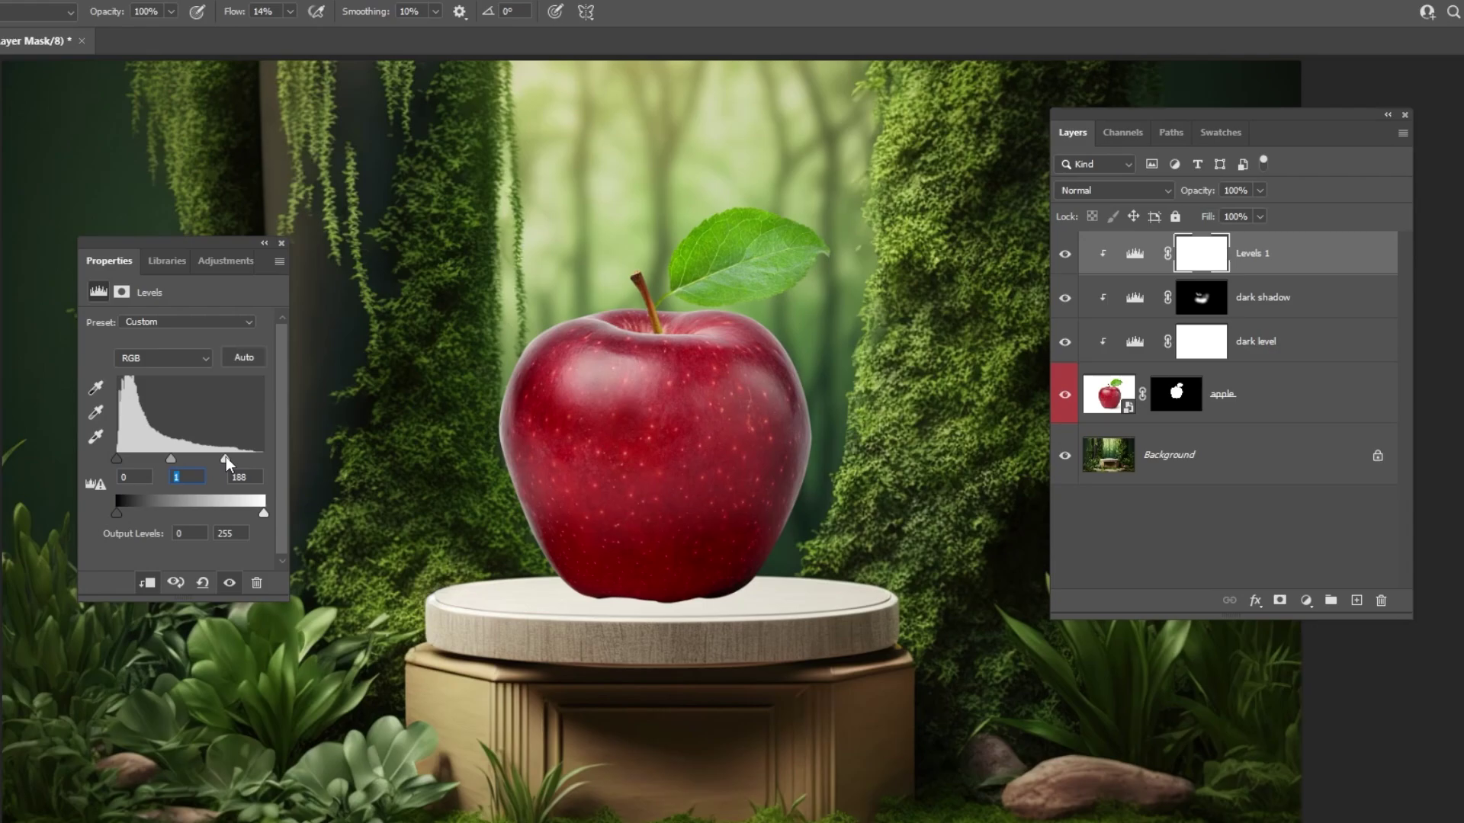
click(1209, 253)
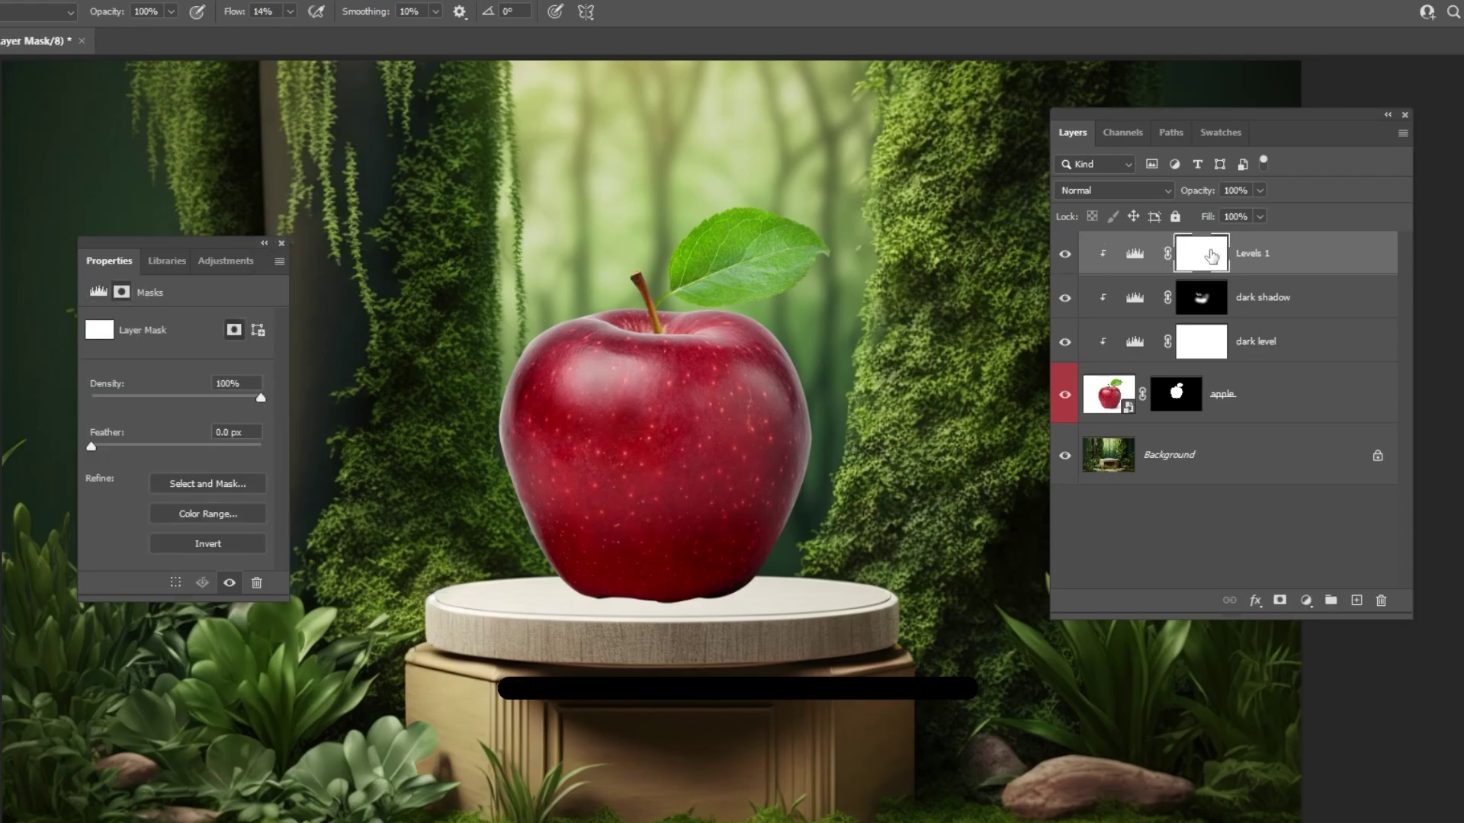
key(ctrl+i)
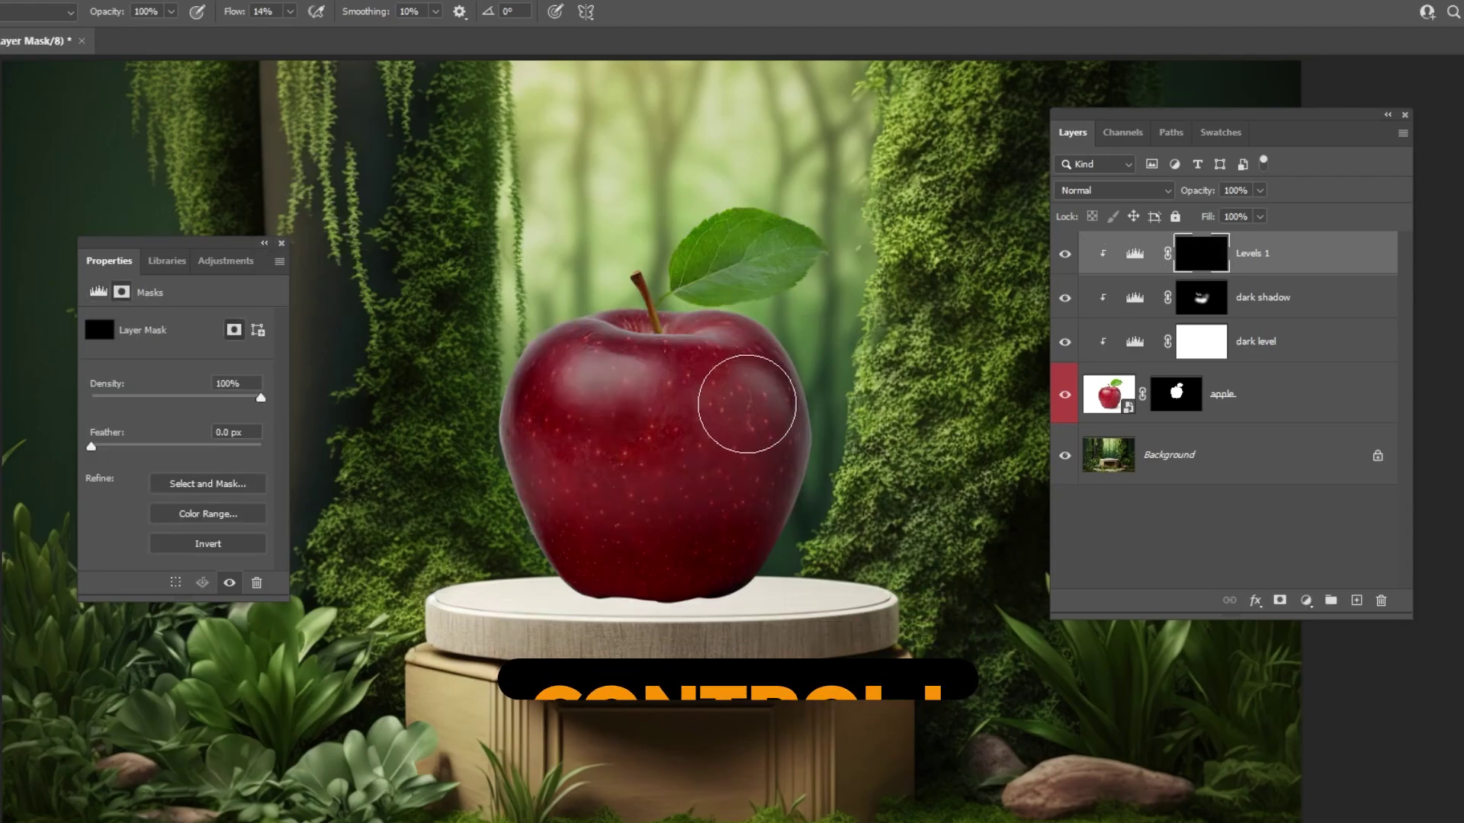
Paint a highlight arc across the apple's top at 22% brush flow.
click(612, 385)
click(683, 338)
click(754, 385)
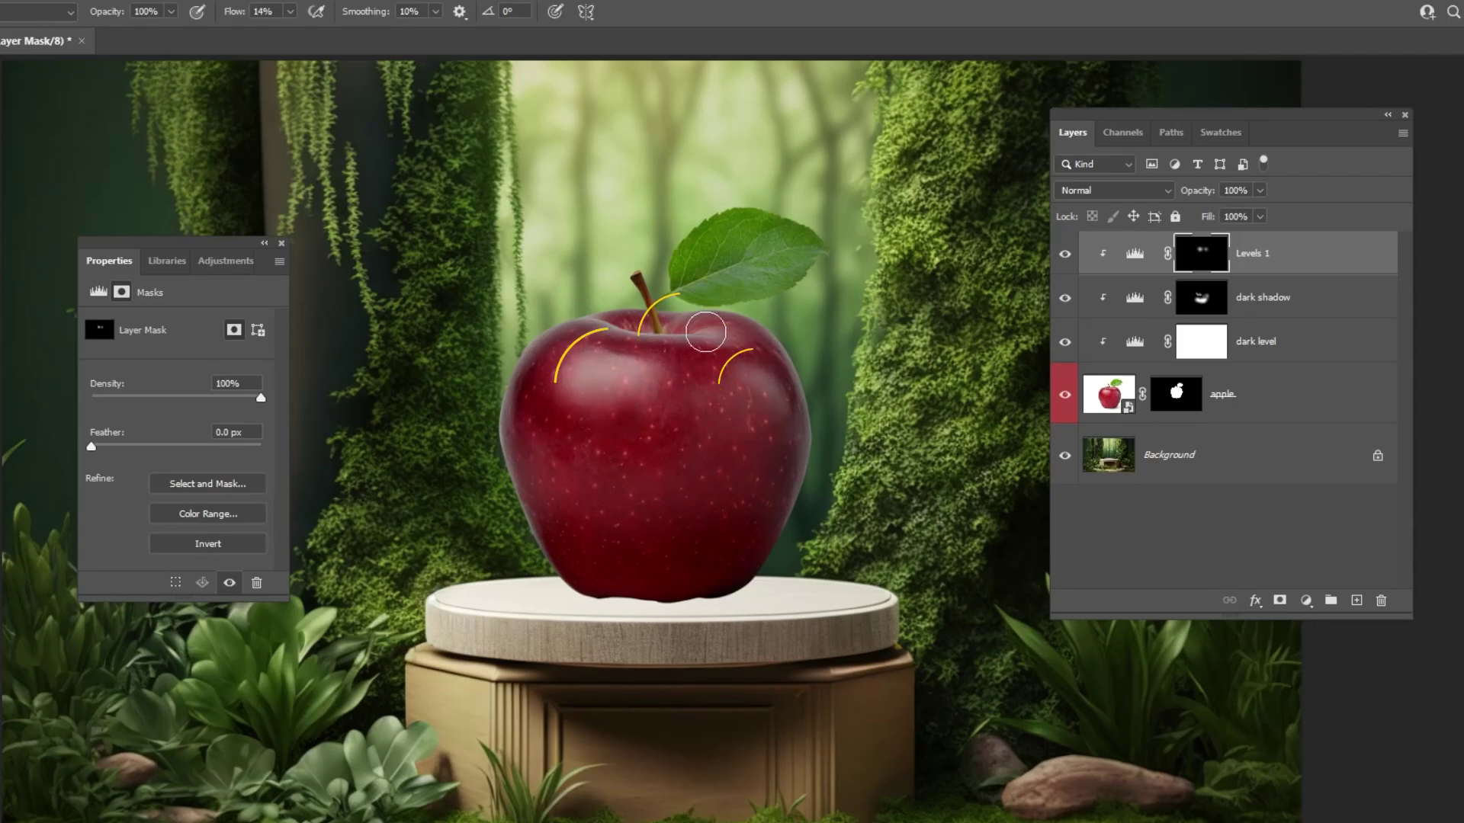
scroll(671, 351, up, 1)
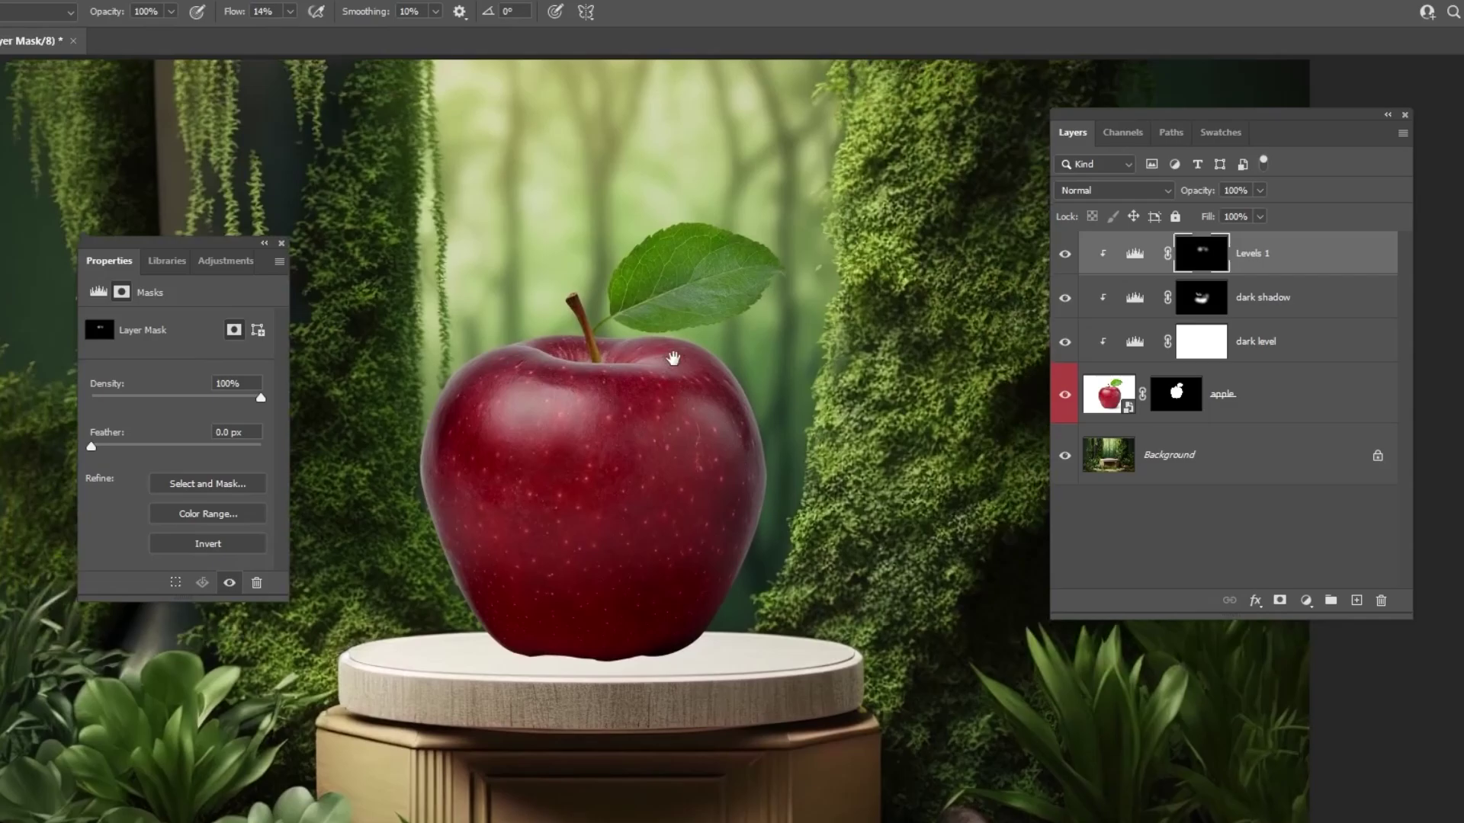
click(281, 245)
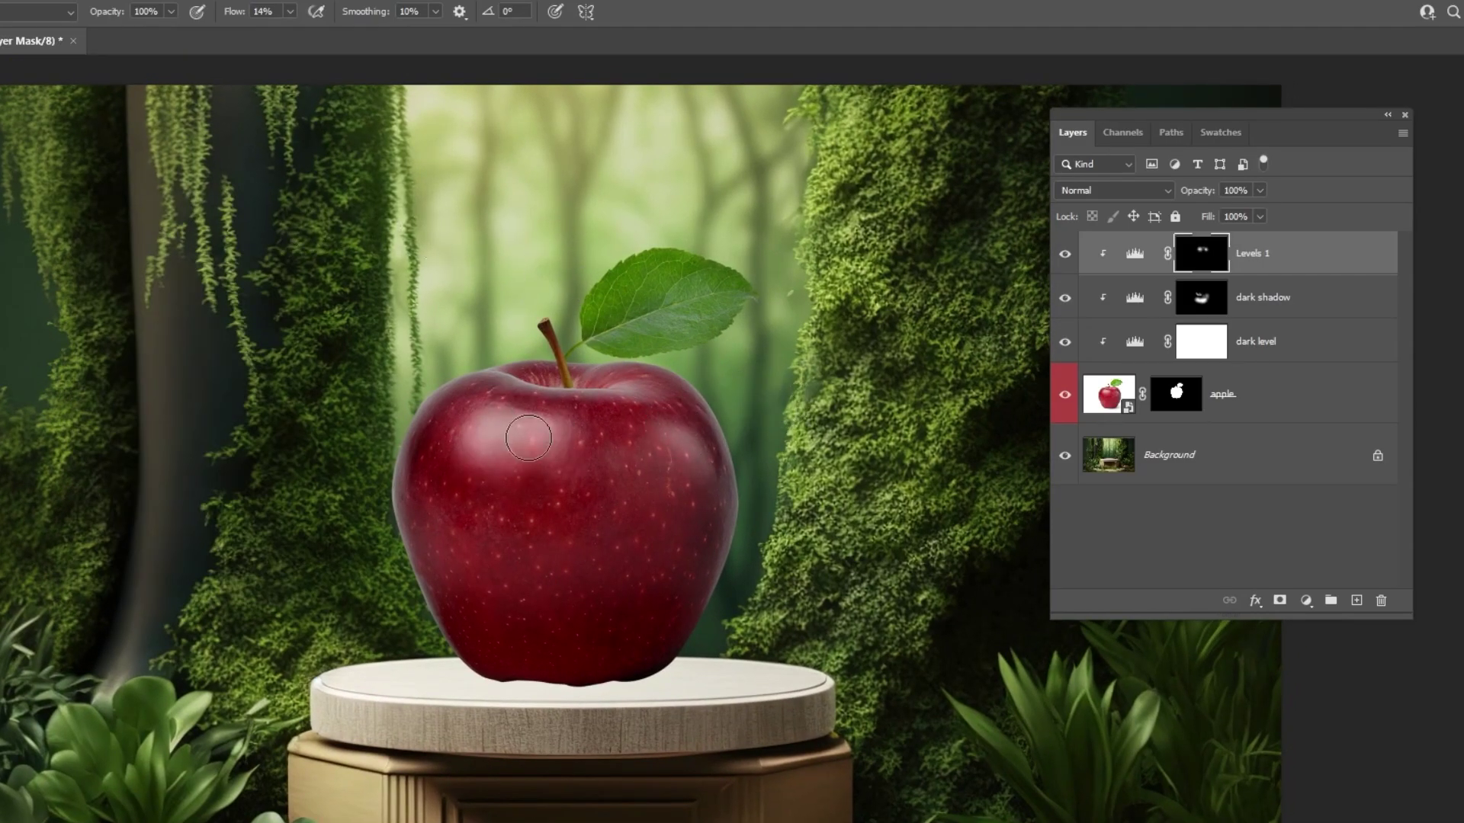
drag(289, 10, 294, 35)
mouse_move(706, 486)
mouse_down()
mouse_move(627, 393)
mouse_move(485, 438)
mouse_up()
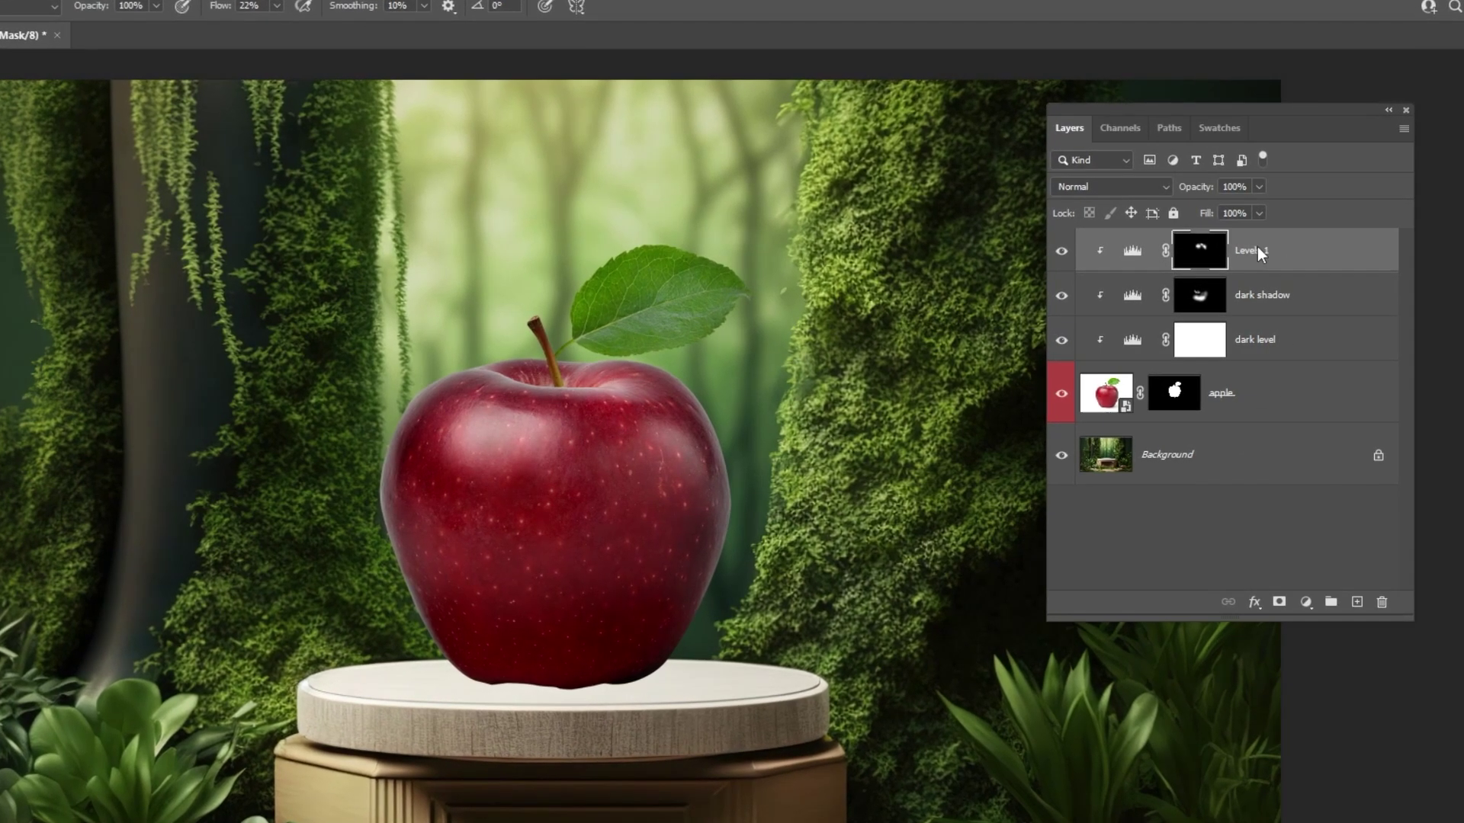
Rename the brightening Levels layer to 'highlights'.
click(1245, 255)
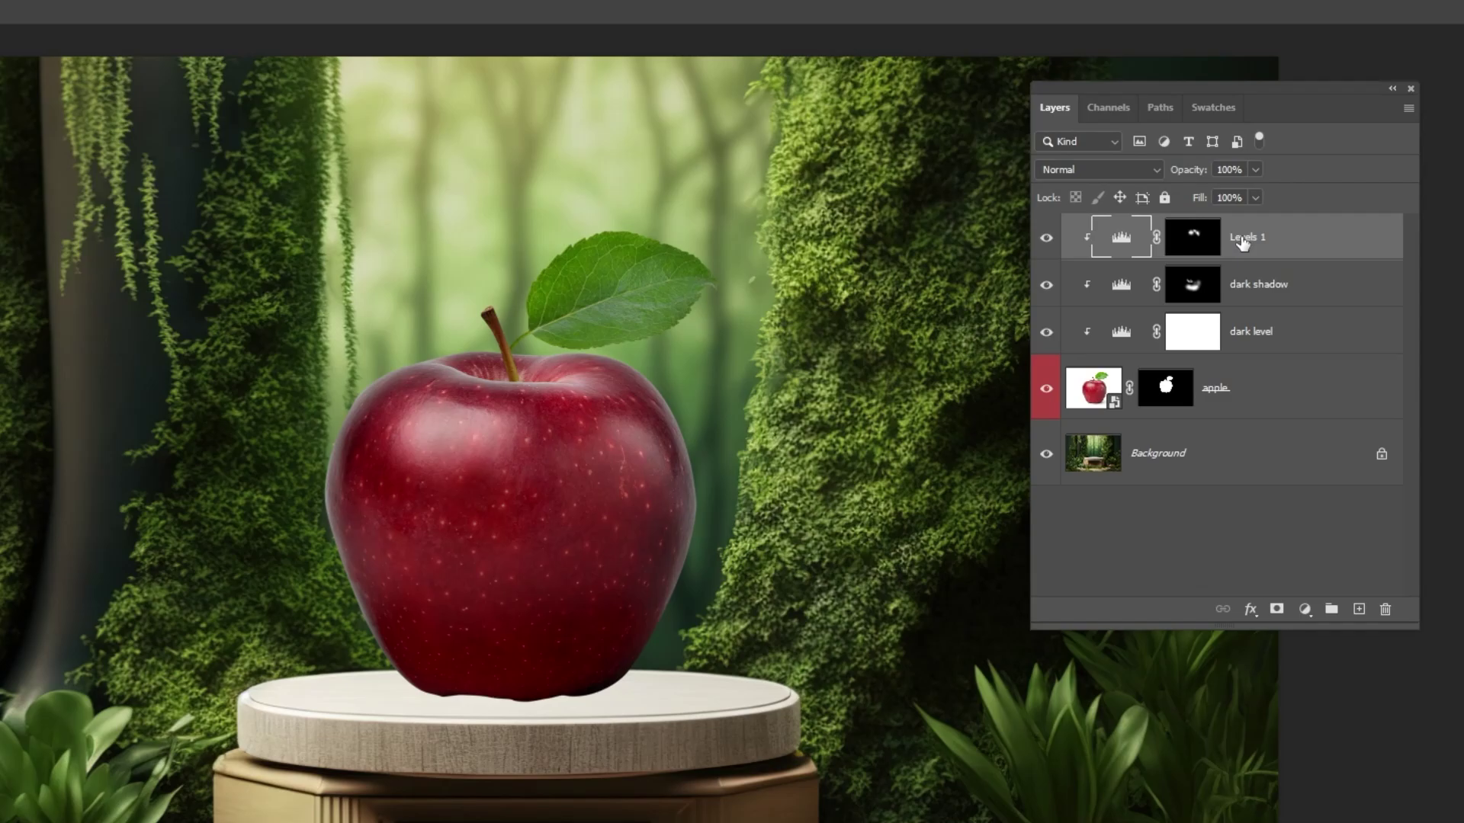
double_click(1244, 237)
text(highlights)
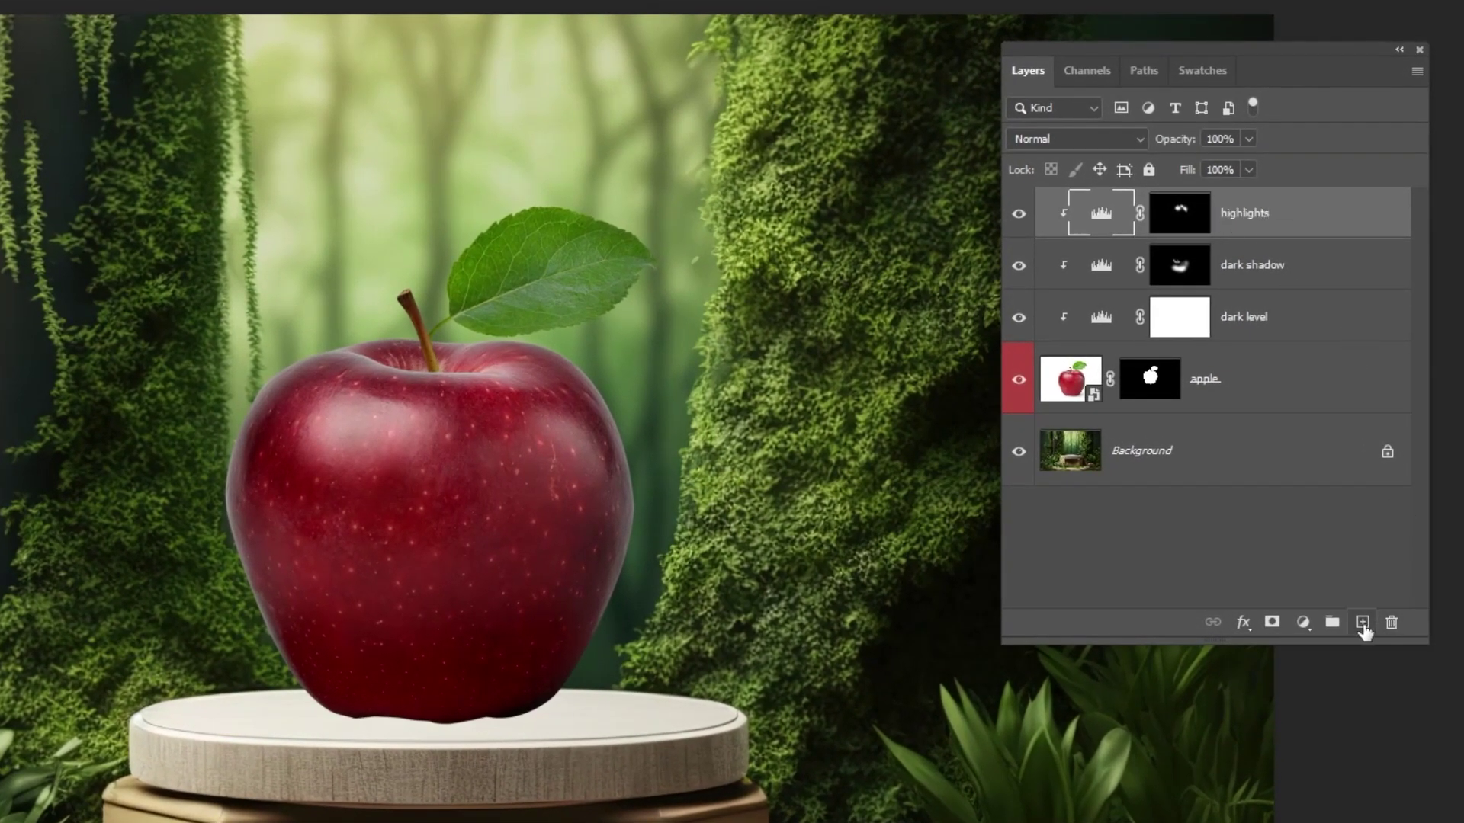
Add a Levels layer clipped to the apple with white input set to 192.
click(1303, 622)
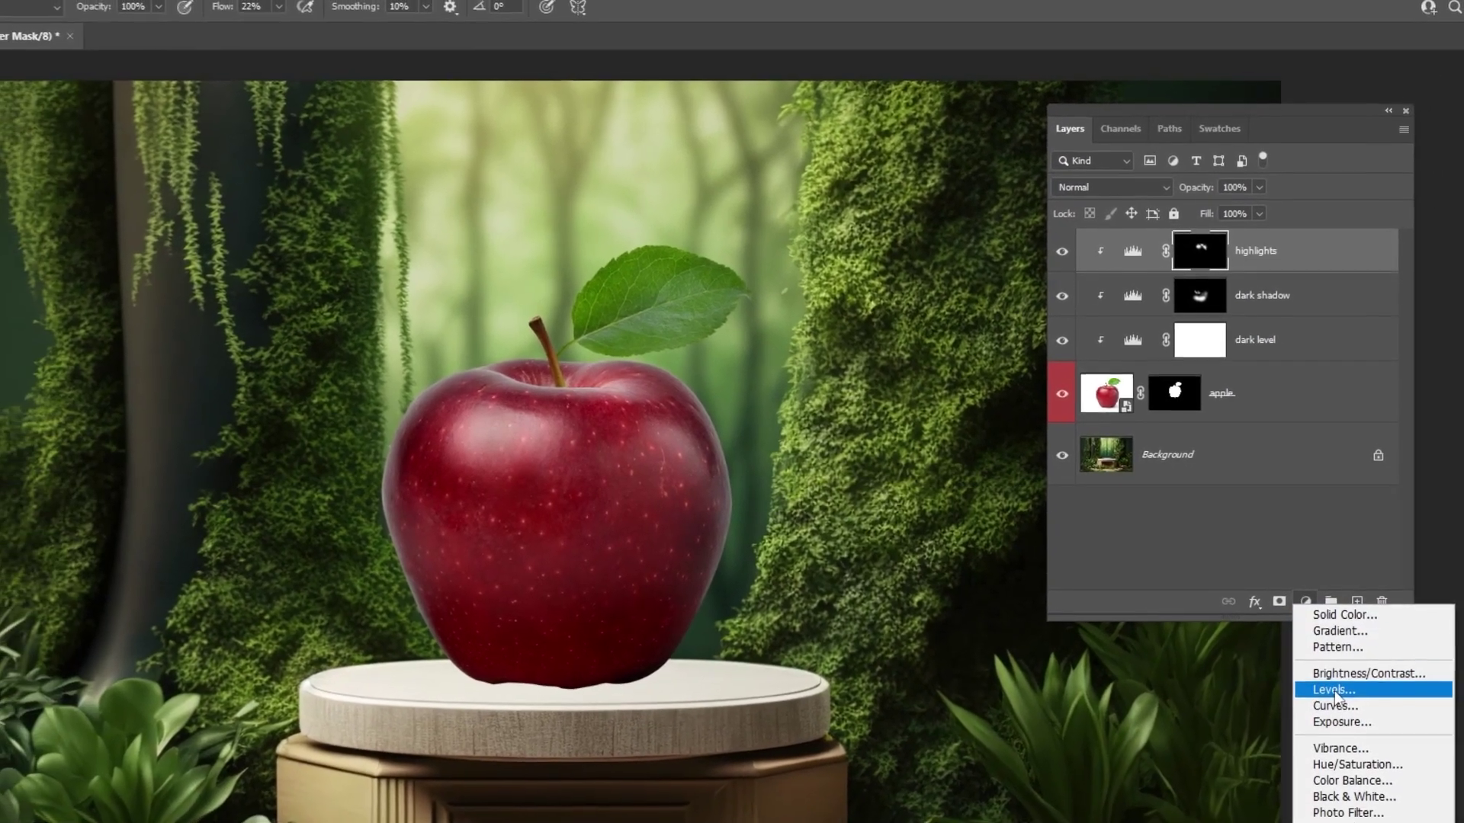
click(1334, 707)
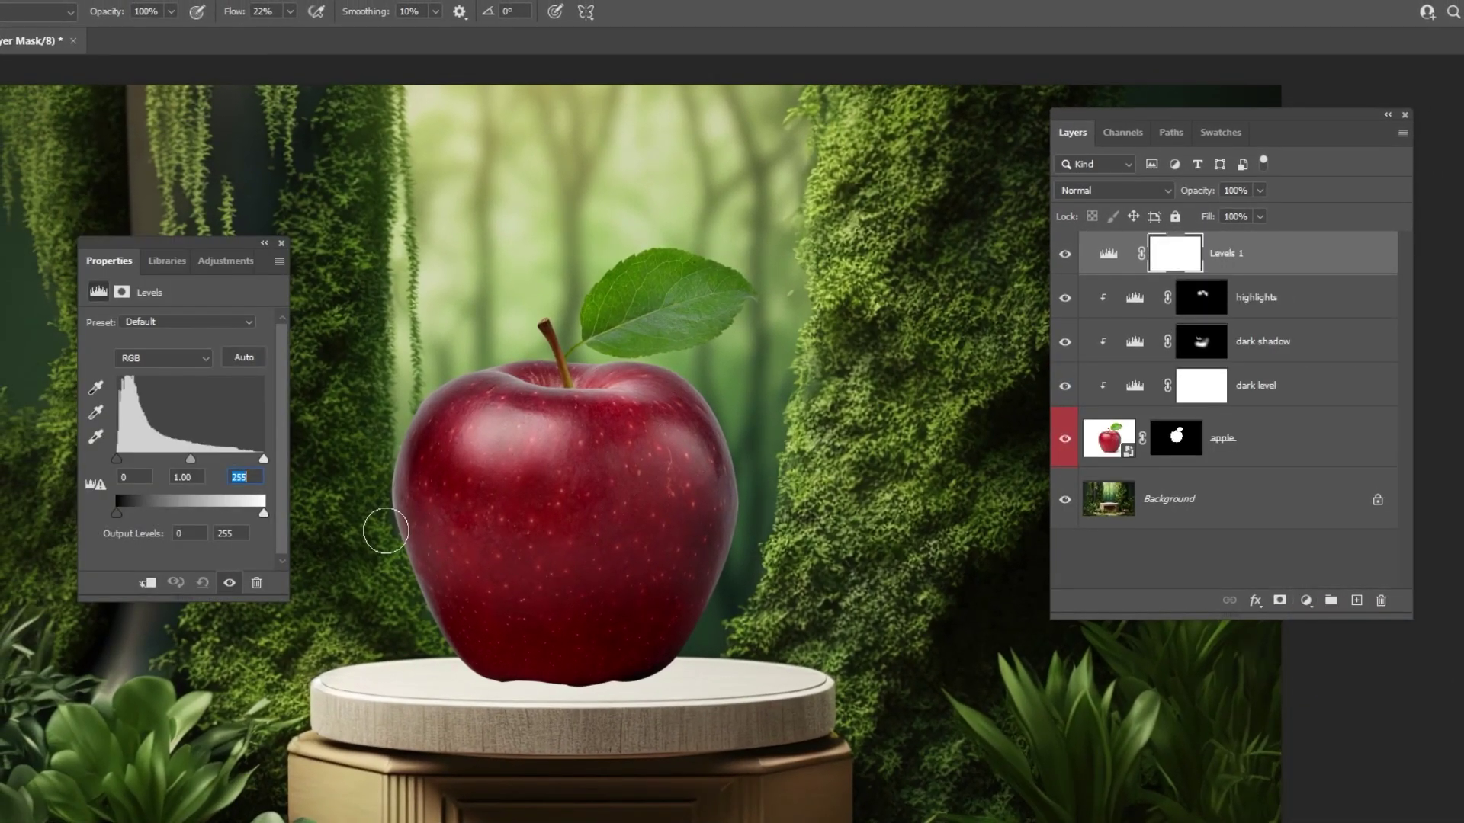
click(148, 584)
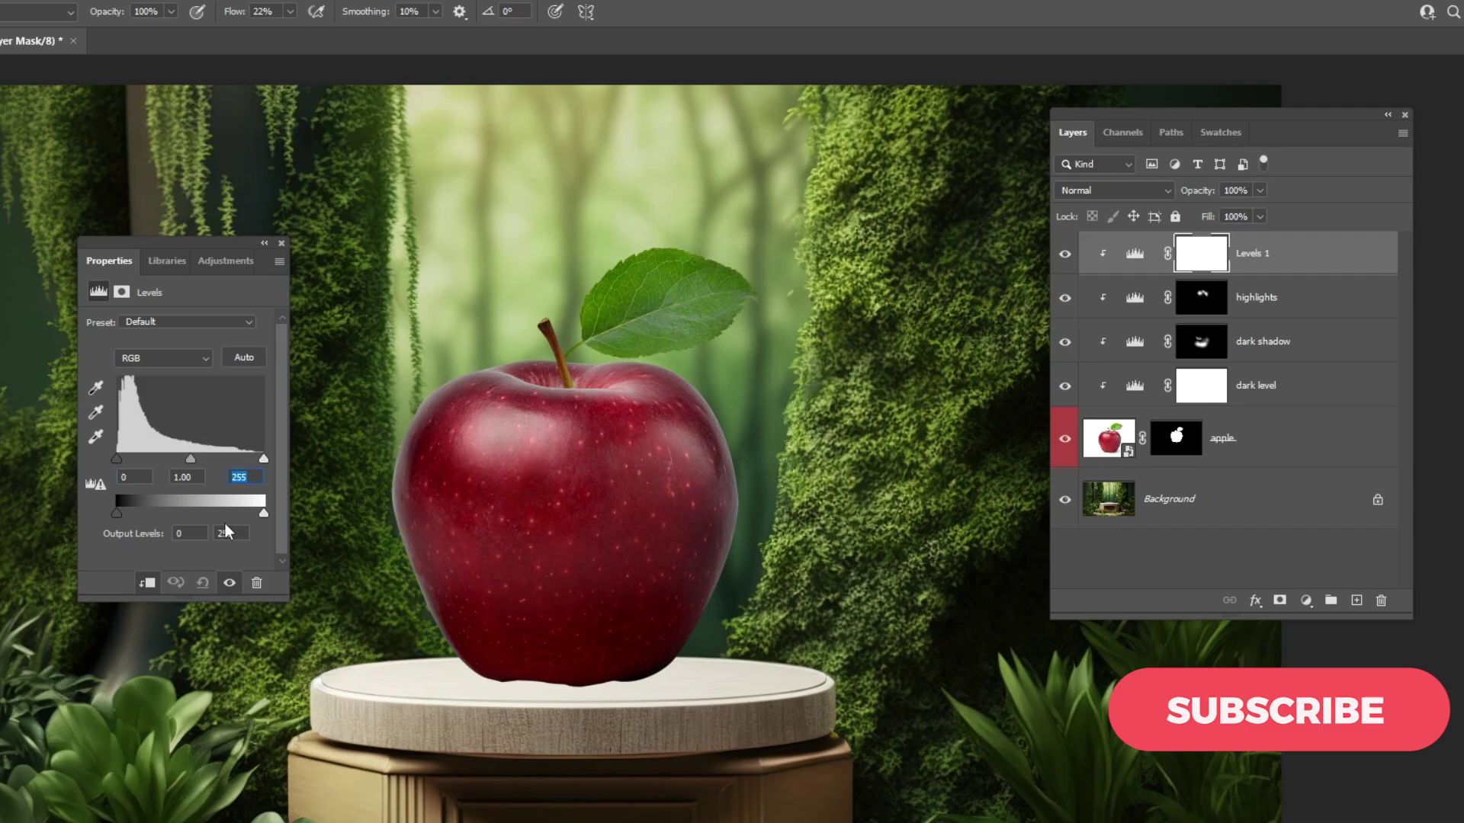
drag(263, 458, 228, 449)
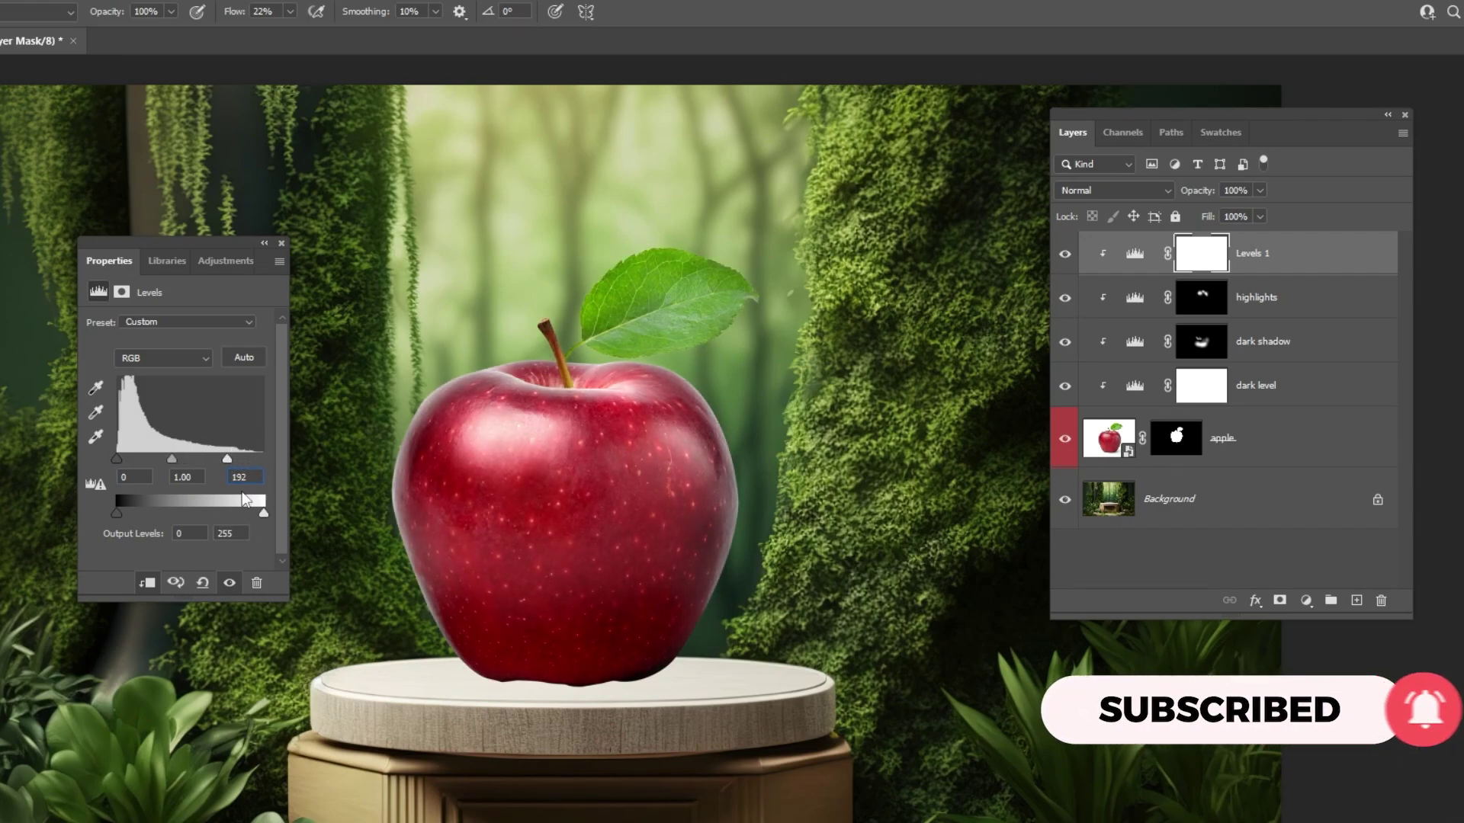
click(281, 244)
click(1061, 259)
click(1061, 259)
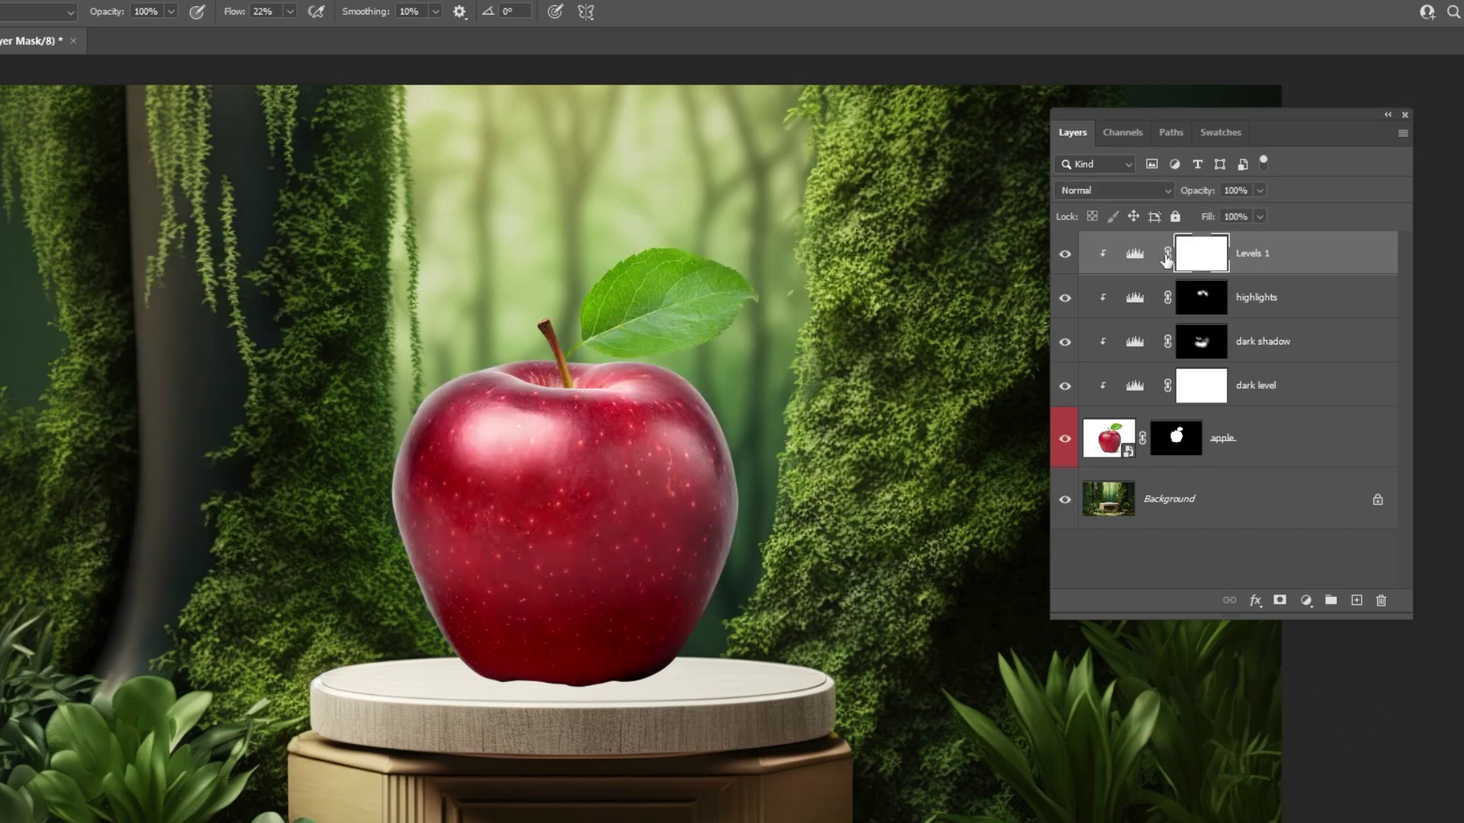
Invert its mask and paint the brightening back beside the stem and over the leaf.
key(ctrl+i)
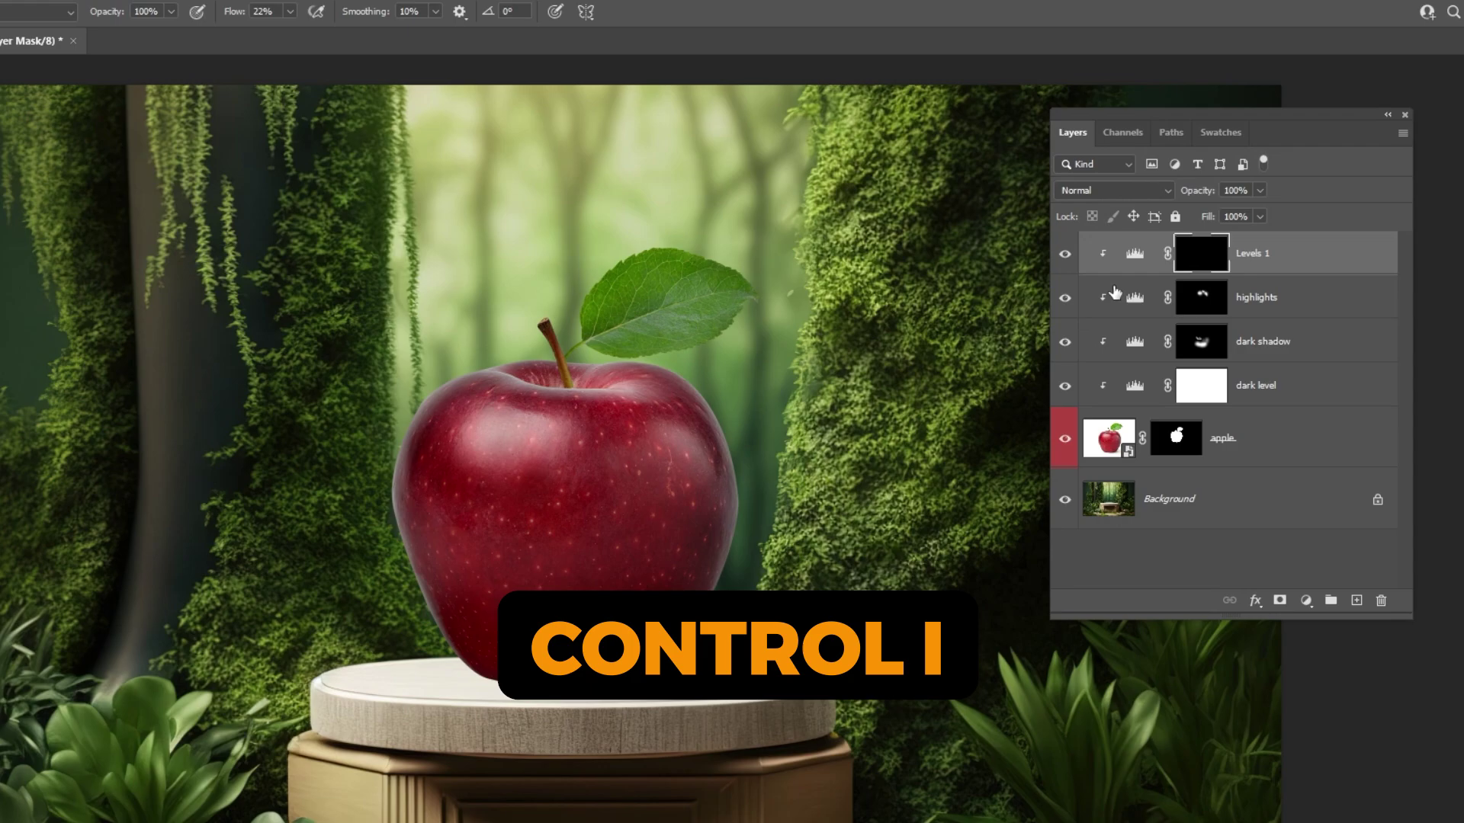
drag(582, 388, 604, 377)
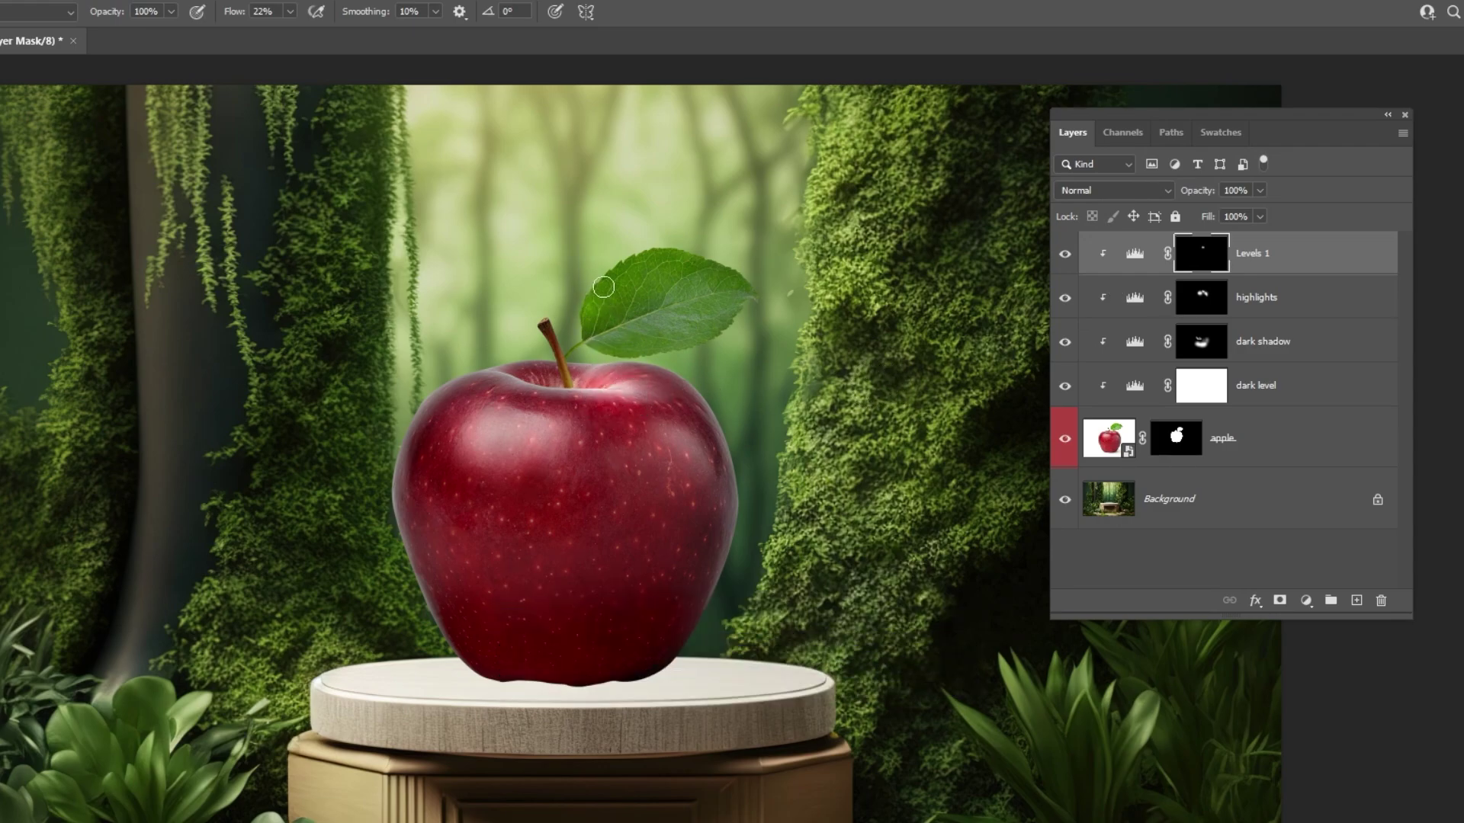
mouse_move(604, 287)
mouse_down()
mouse_move(645, 328)
mouse_move(713, 319)
mouse_up()
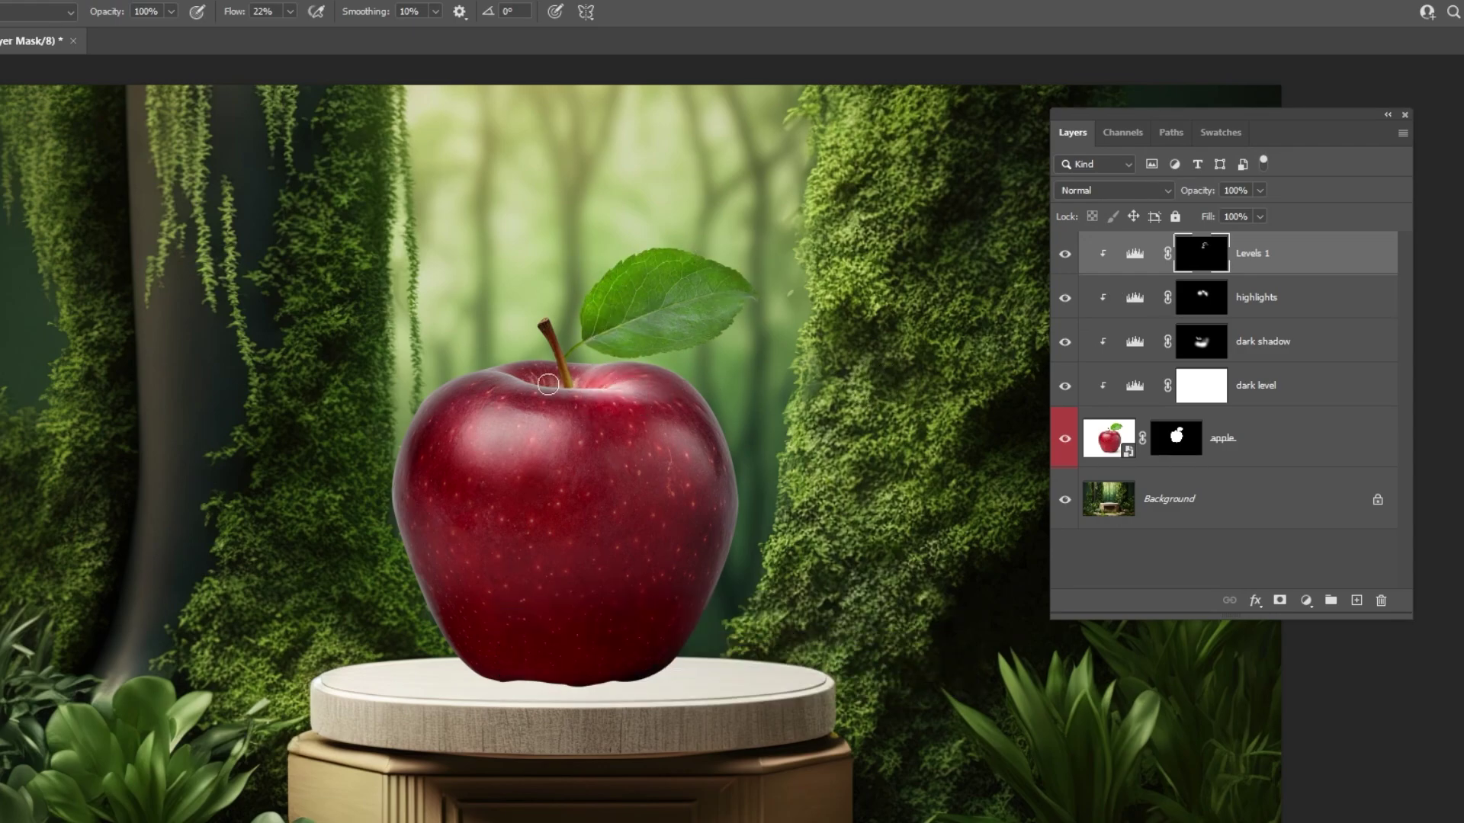
key(ctrl+plus)
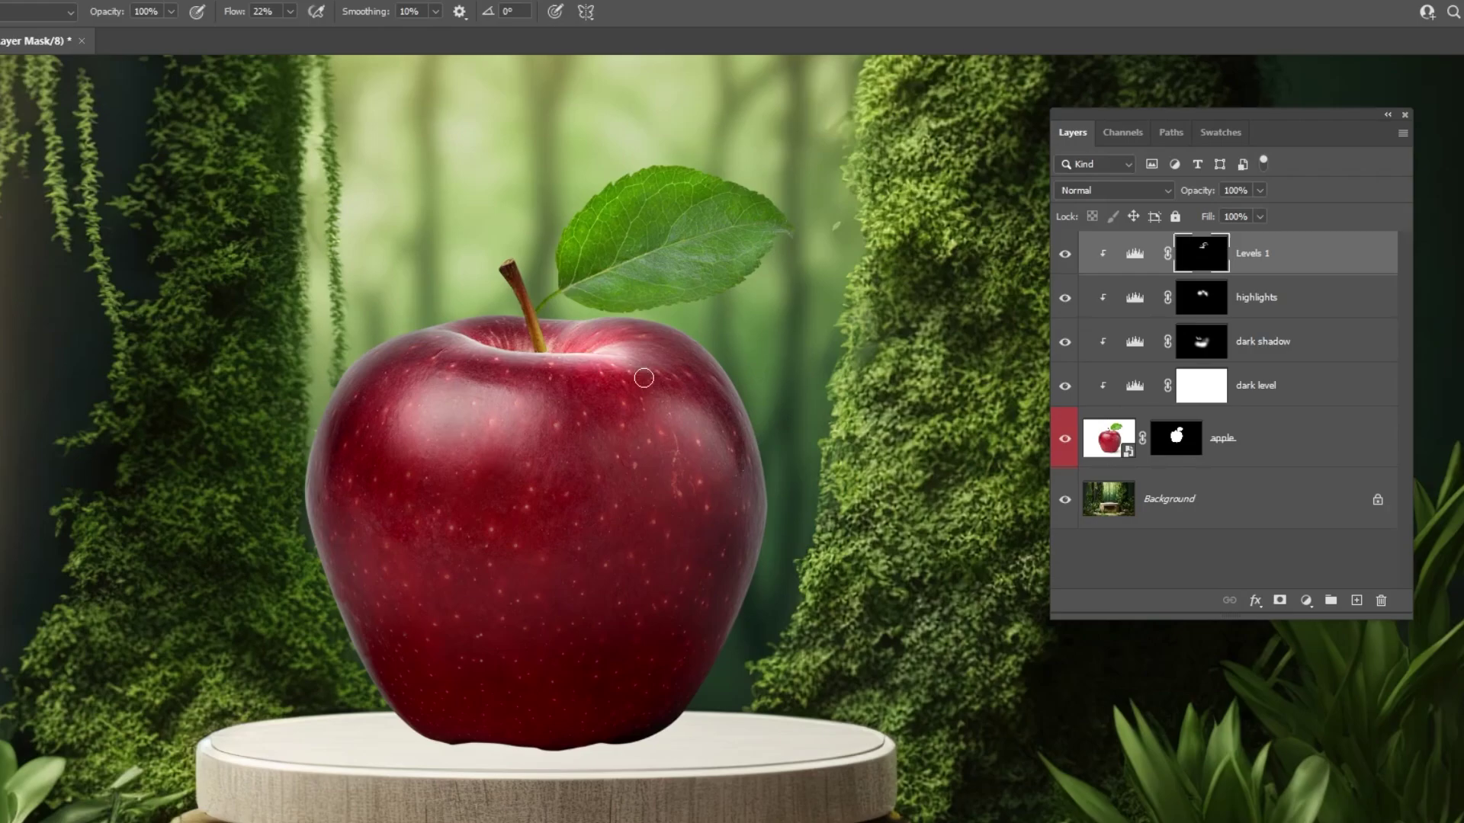
click(1066, 257)
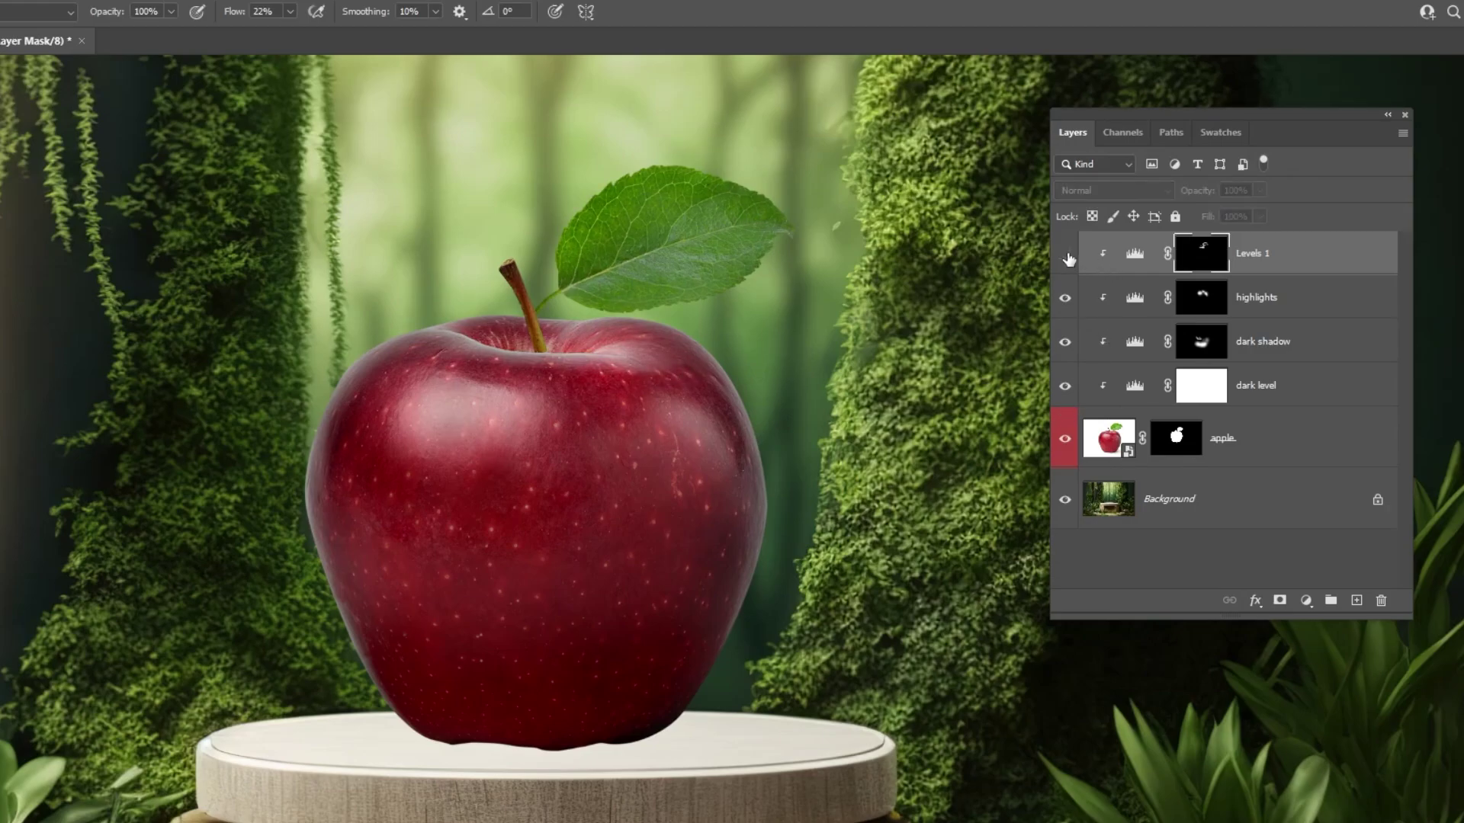
click(1066, 256)
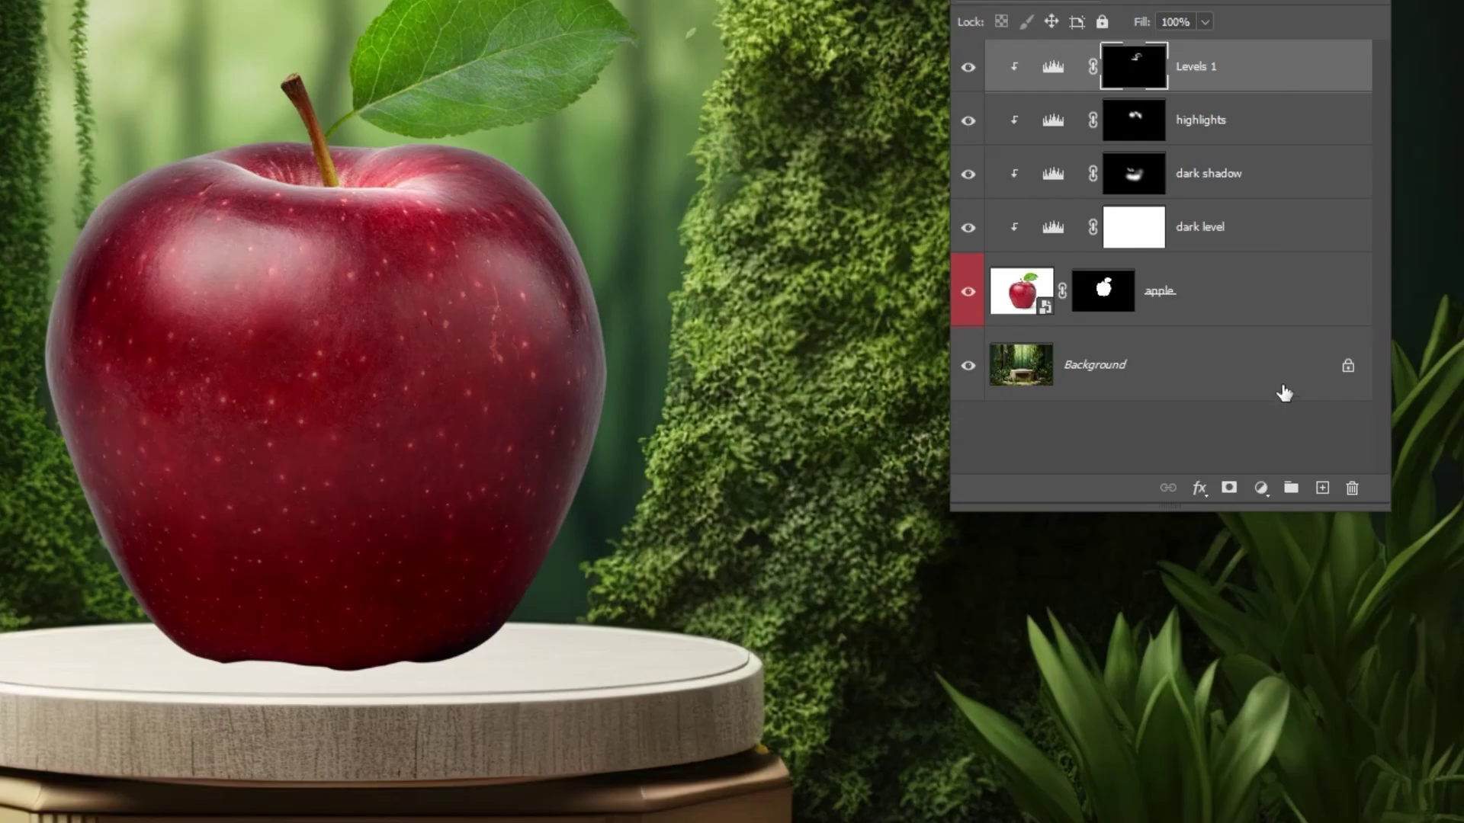
Add a Color Balance layer clipped to the apple, shifting its shadows toward red.
click(1261, 488)
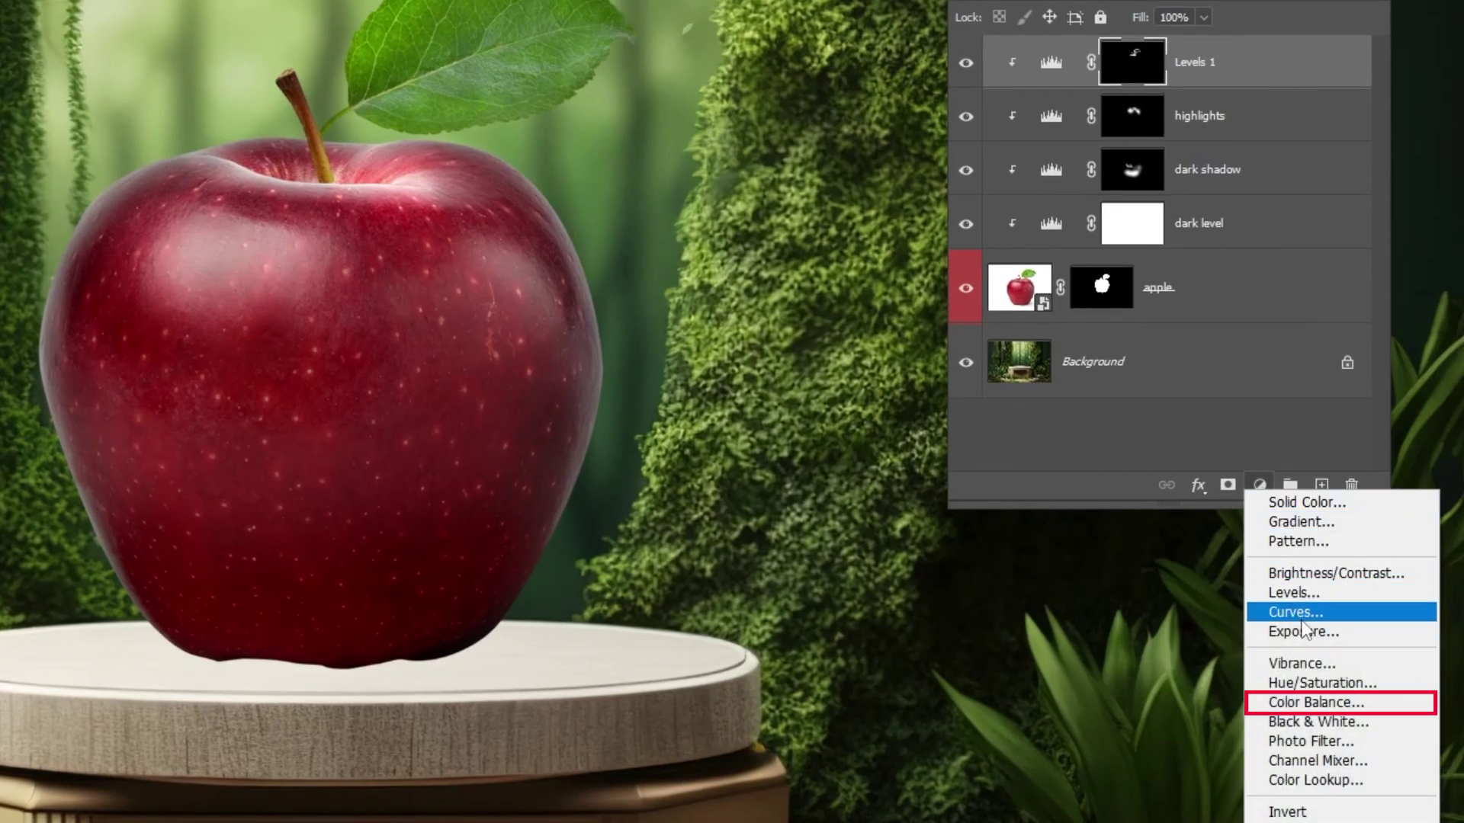
click(1312, 702)
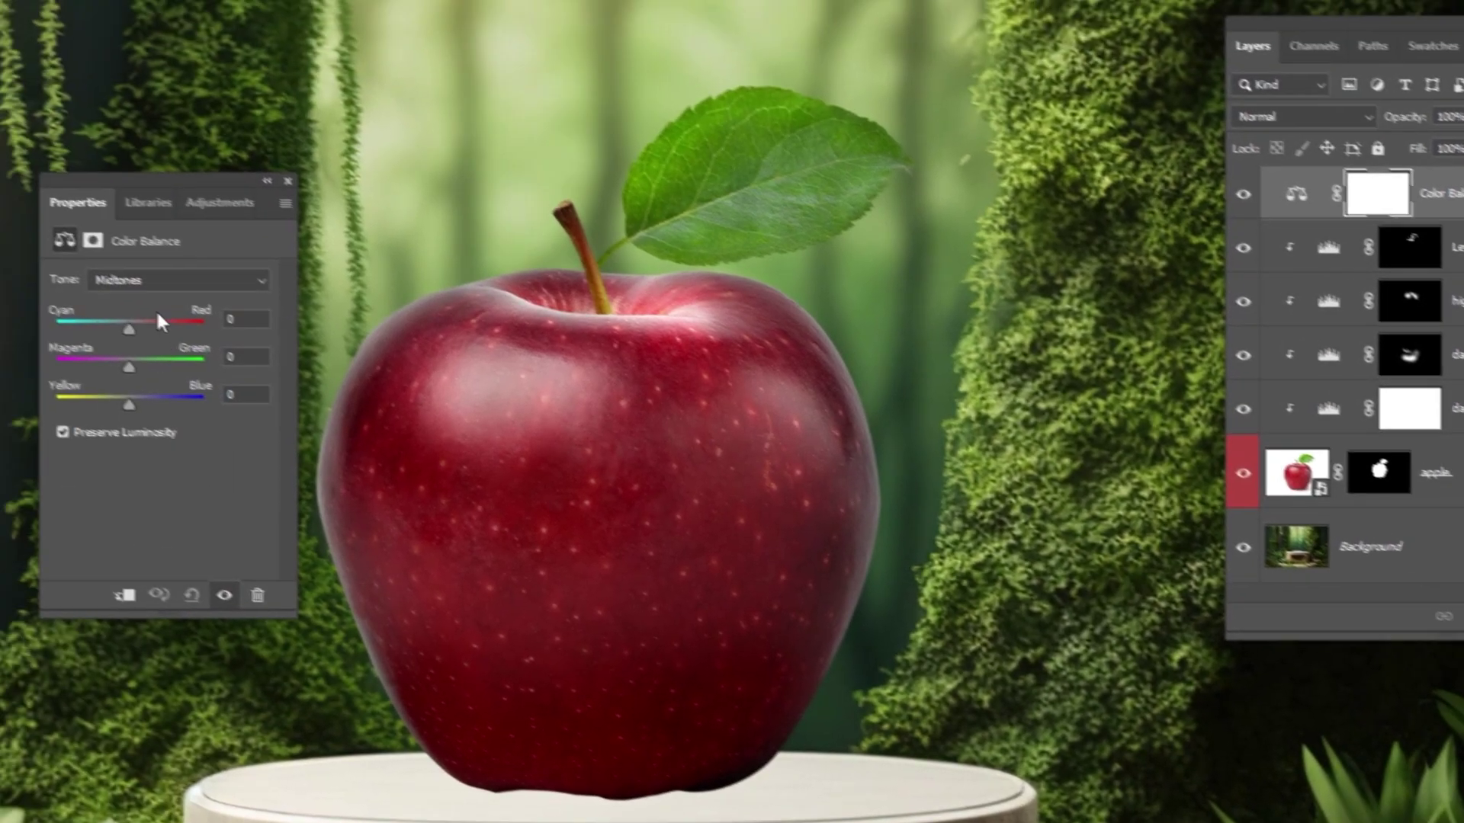
drag(129, 329, 127, 328)
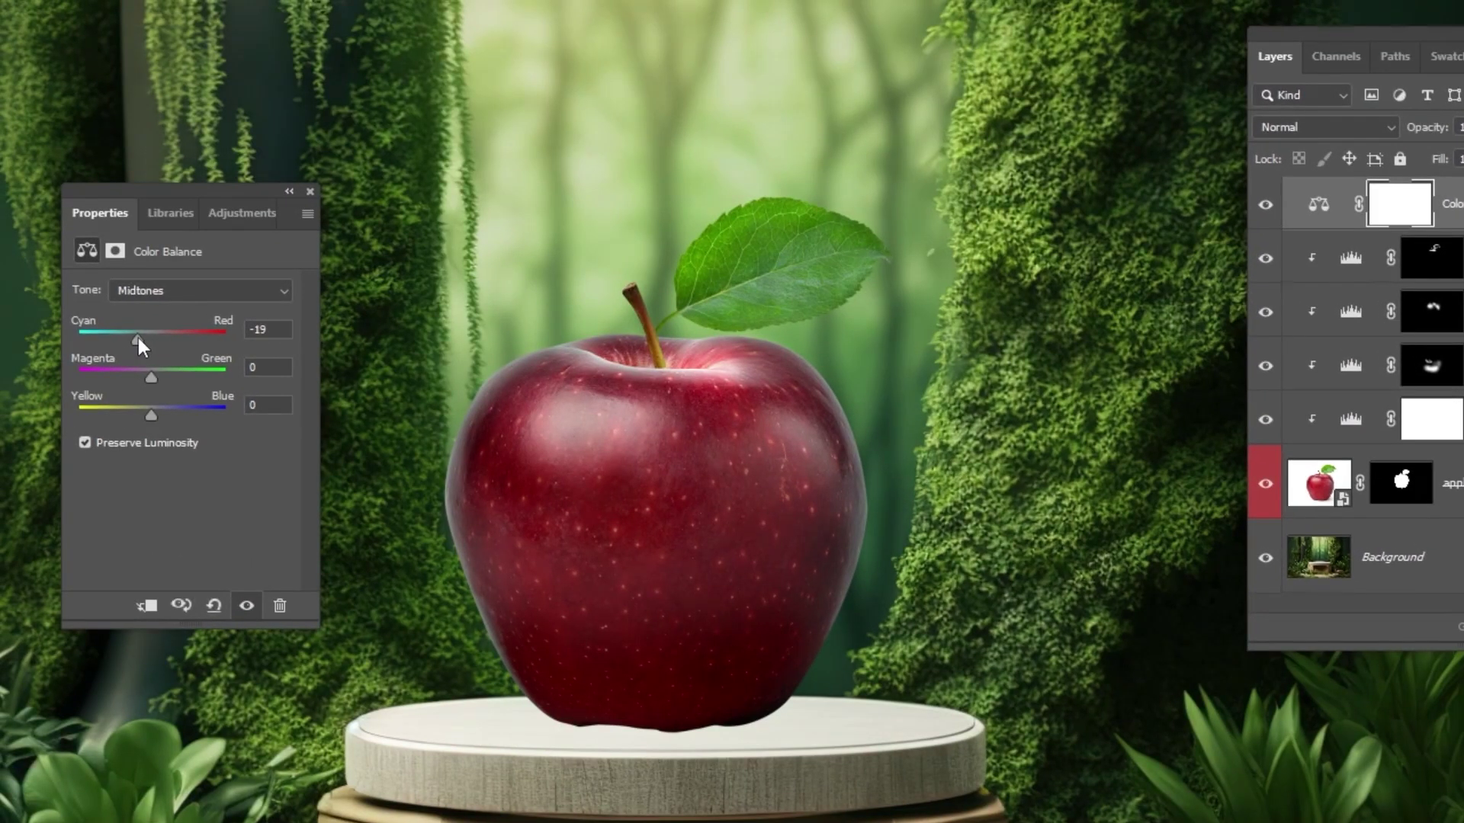
drag(157, 375, 138, 418)
click(240, 290)
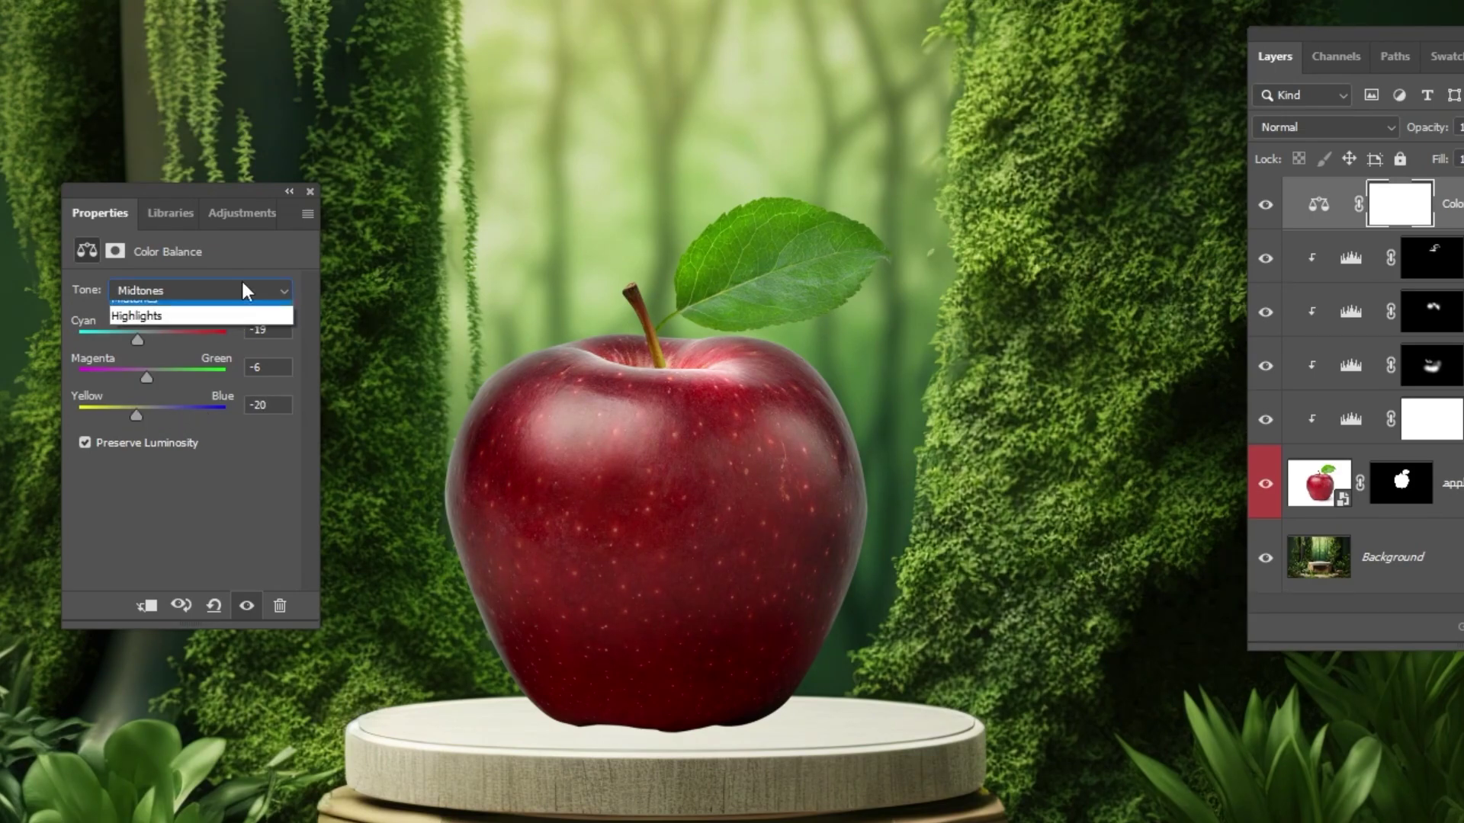
click(242, 298)
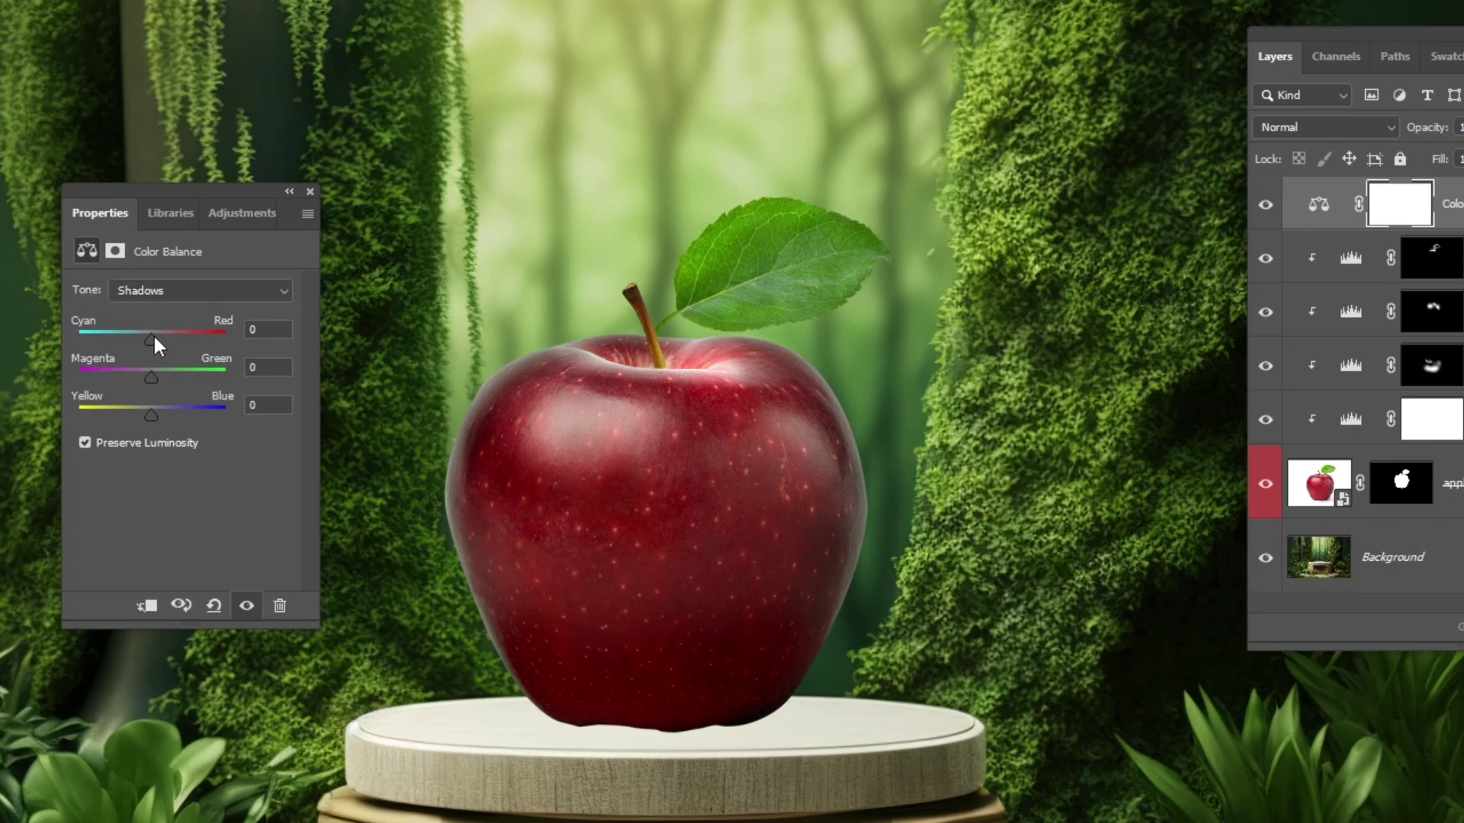
drag(154, 336, 167, 336)
click(146, 606)
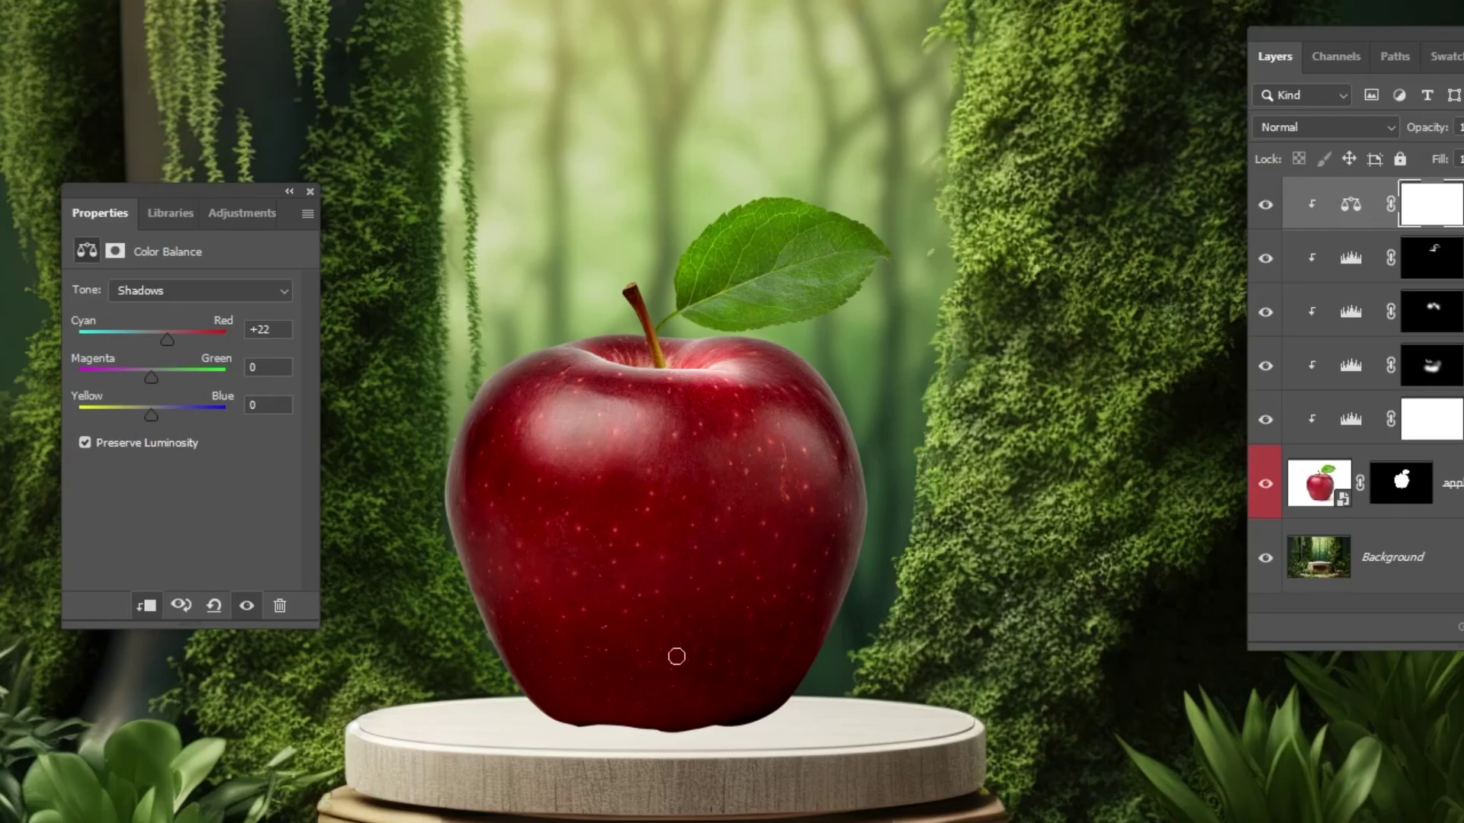
drag(151, 377, 139, 414)
Set the Color Balance highlights Cyan-Red value to 2.
click(224, 297)
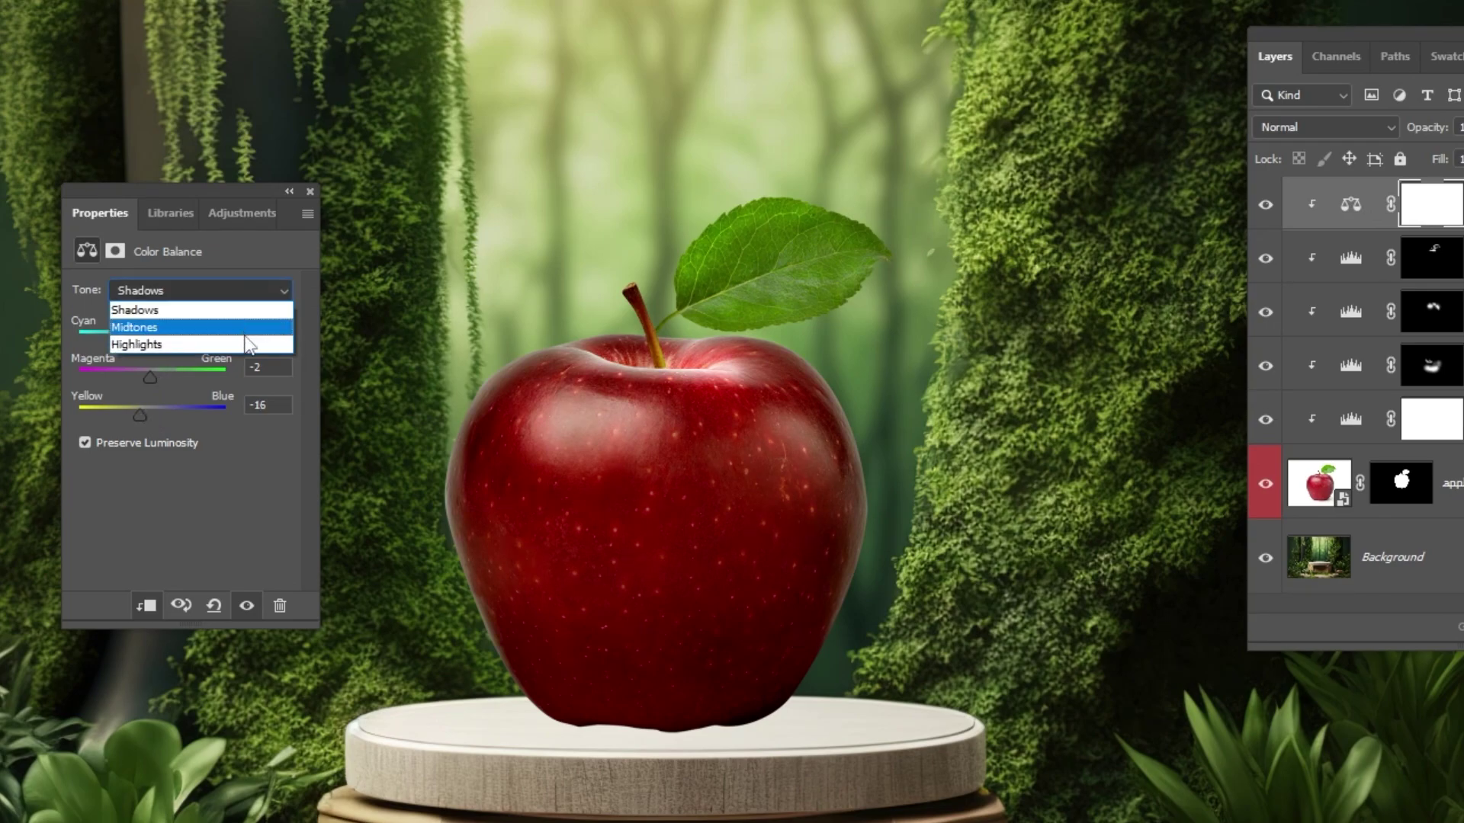
click(244, 340)
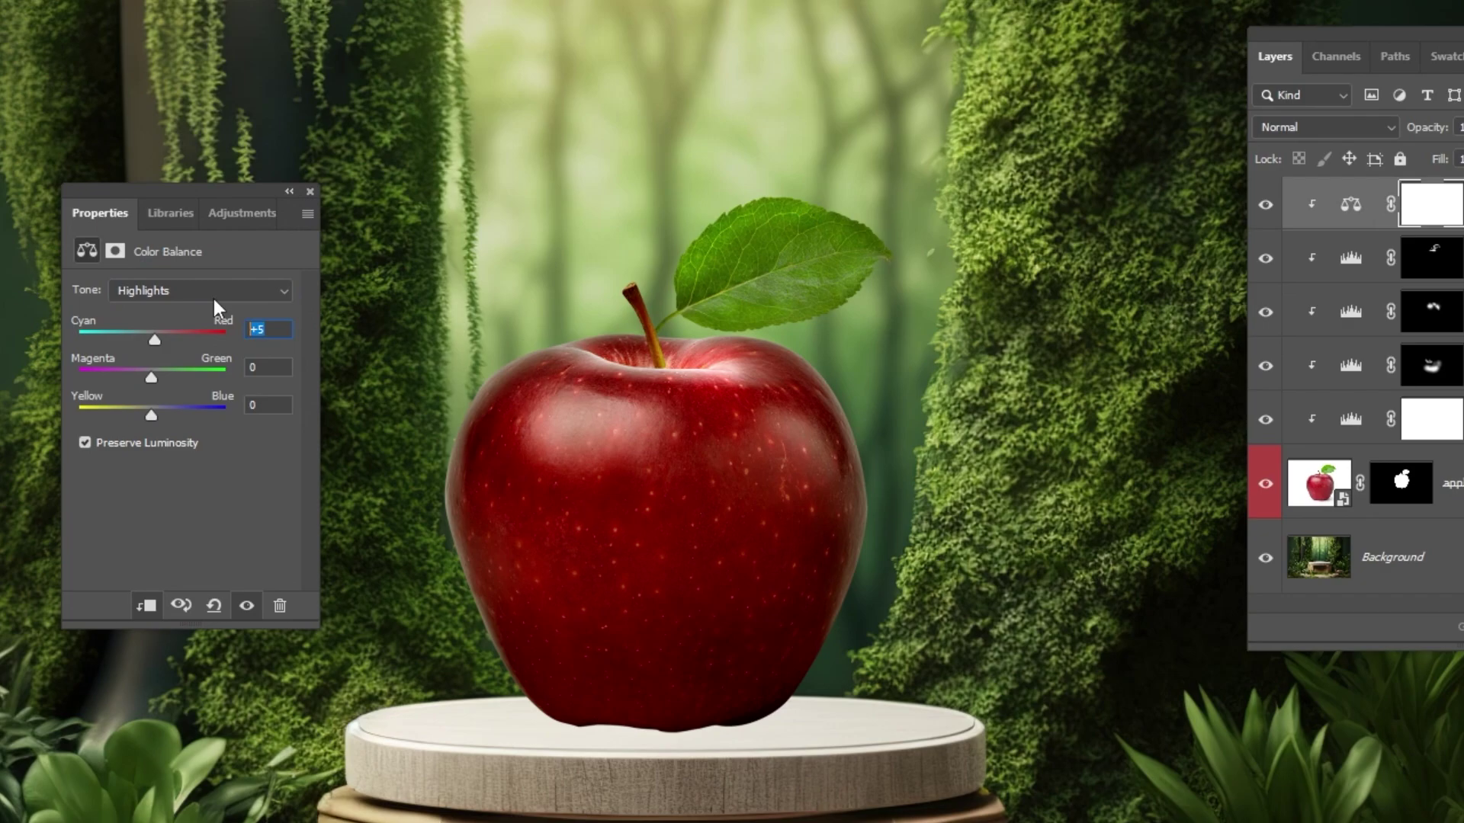
text(2)
click(305, 194)
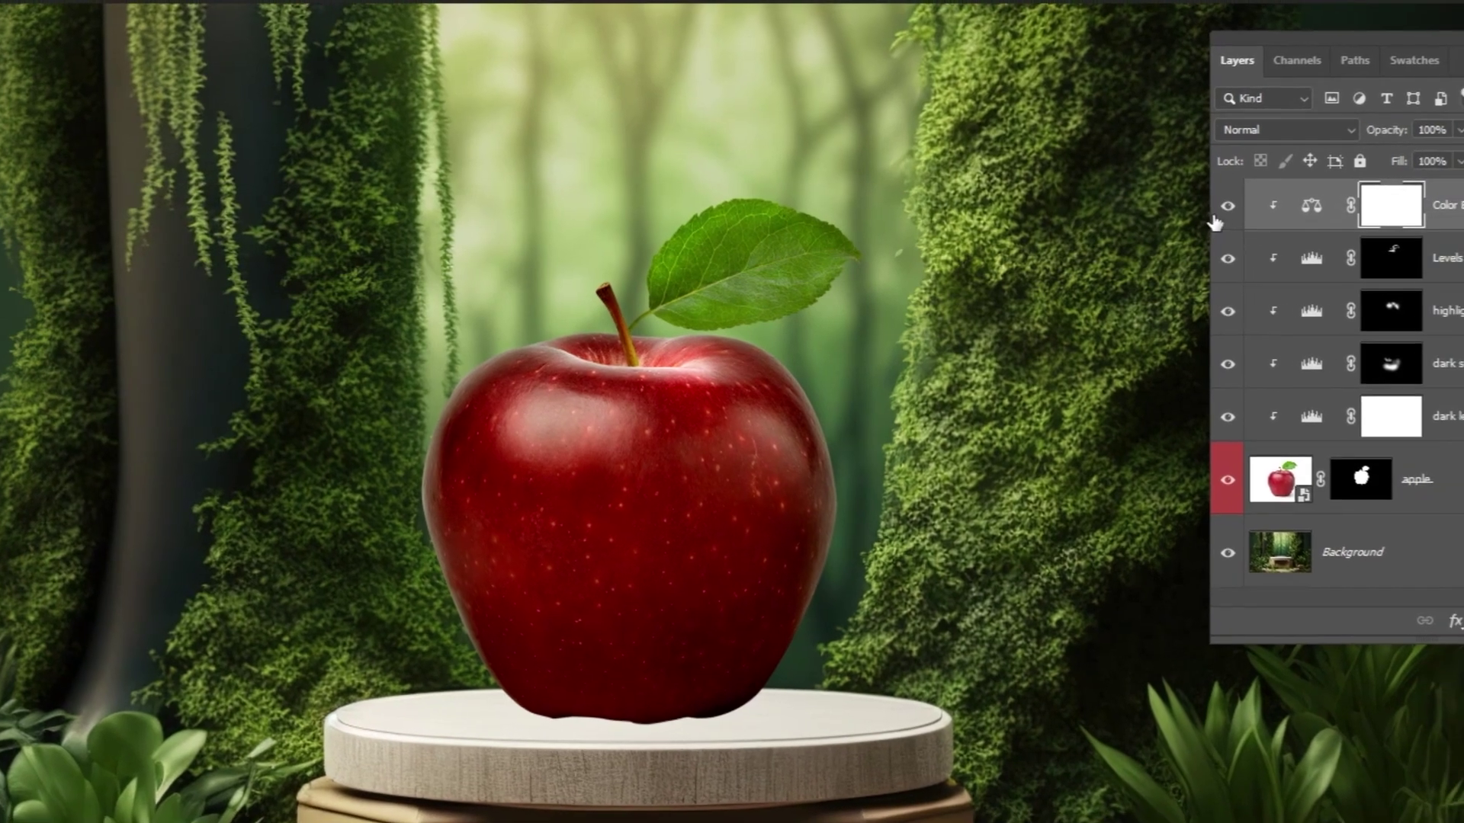
click(1265, 206)
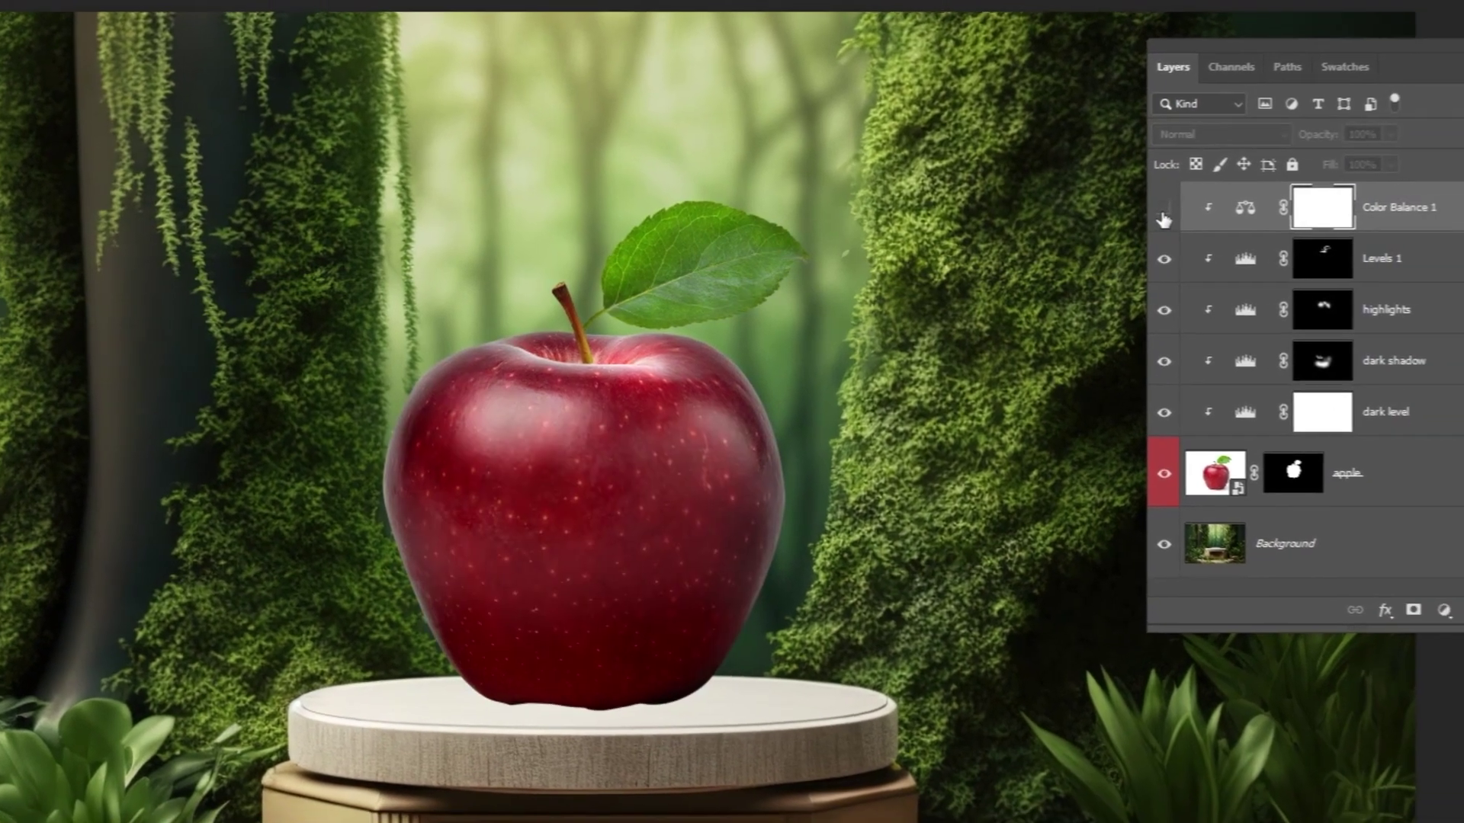
click(1163, 214)
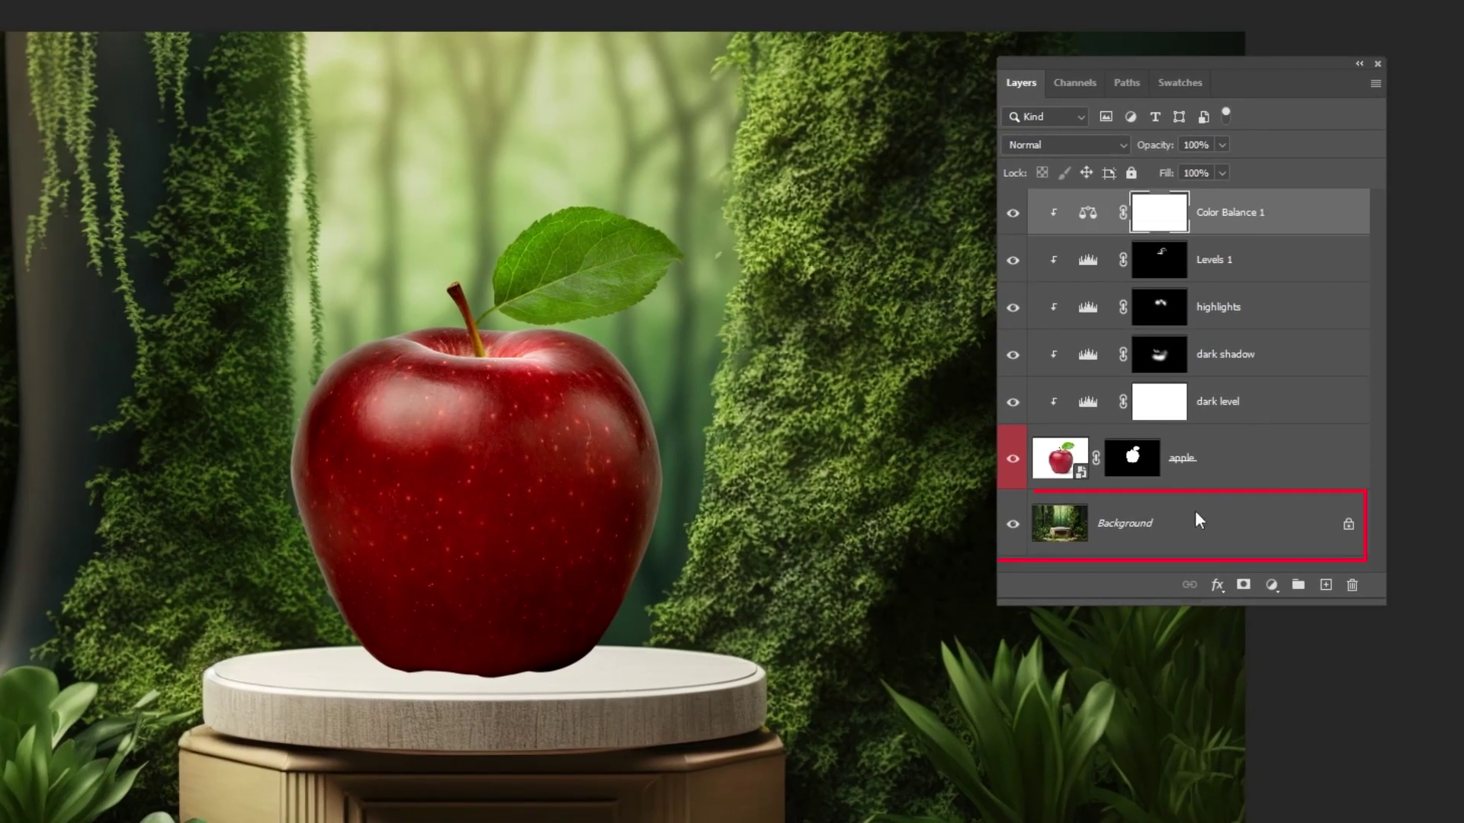
Duplicate the Background, move the copy to the top, clip it and convert it to a Smart Object.
click(1152, 523)
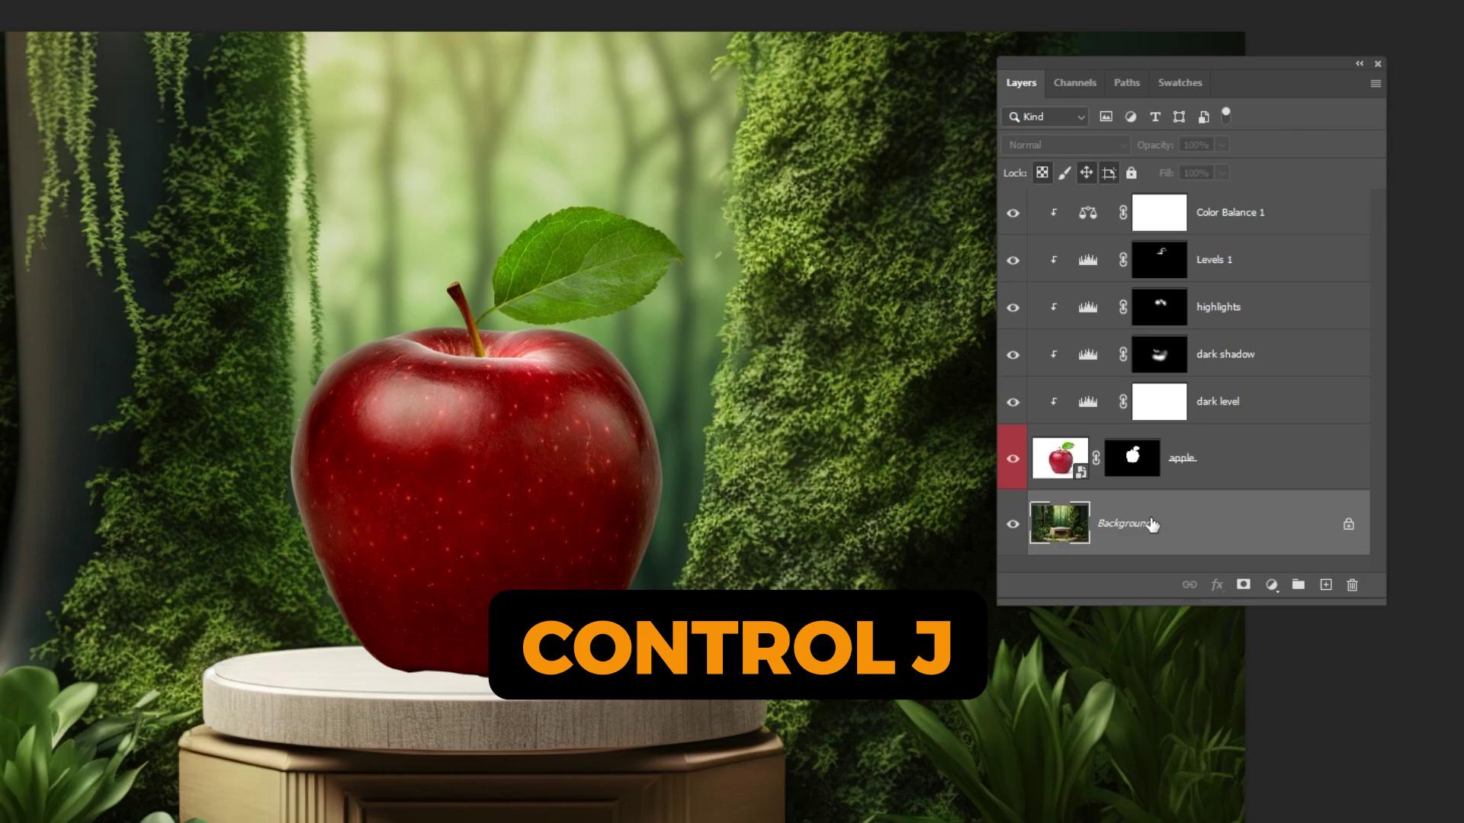
key(ctrl+j)
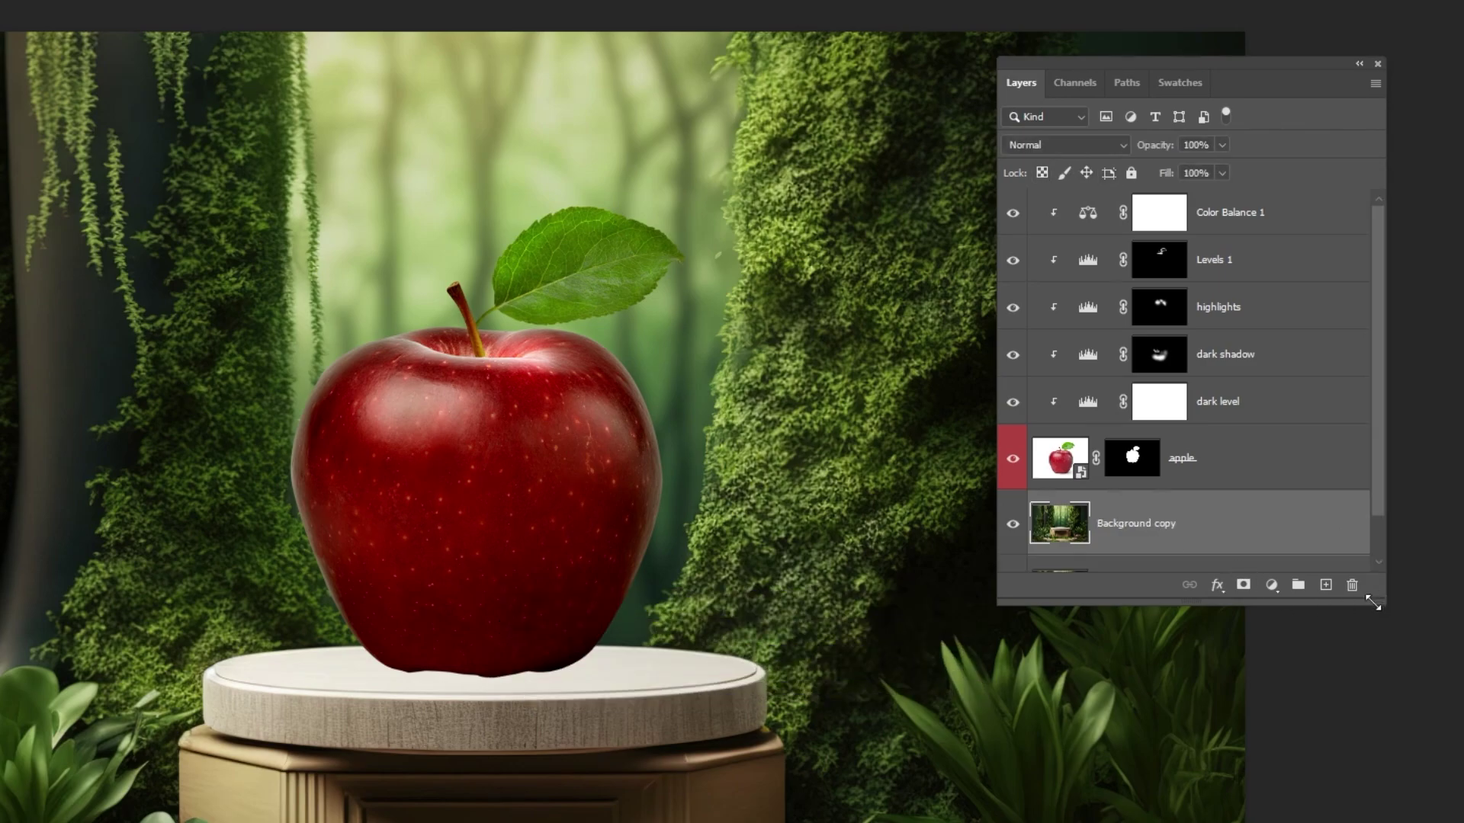
drag(1380, 604, 1268, 543)
key(ctrl+shift+bracketright)
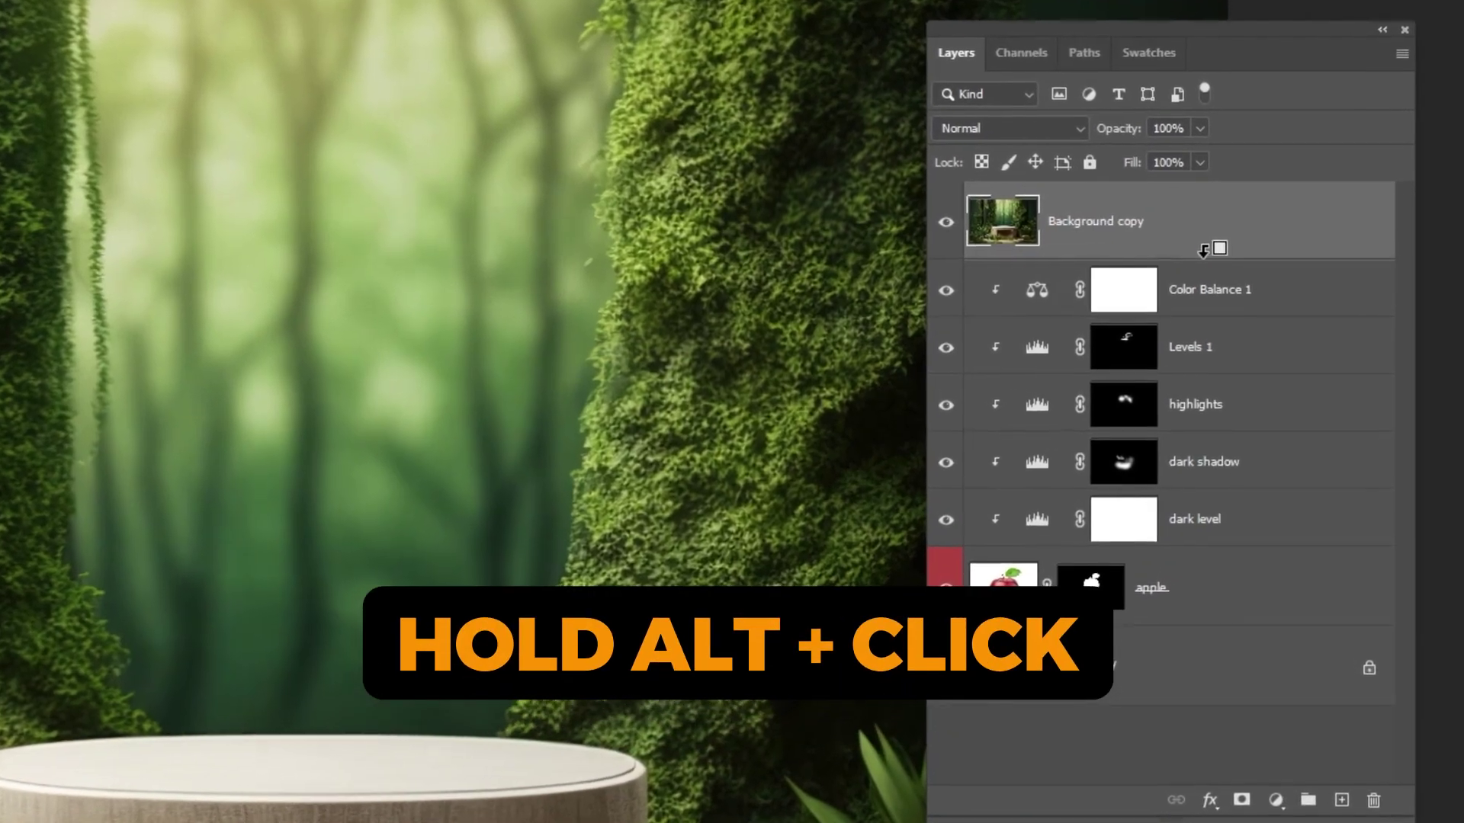
alt+click(1204, 258)
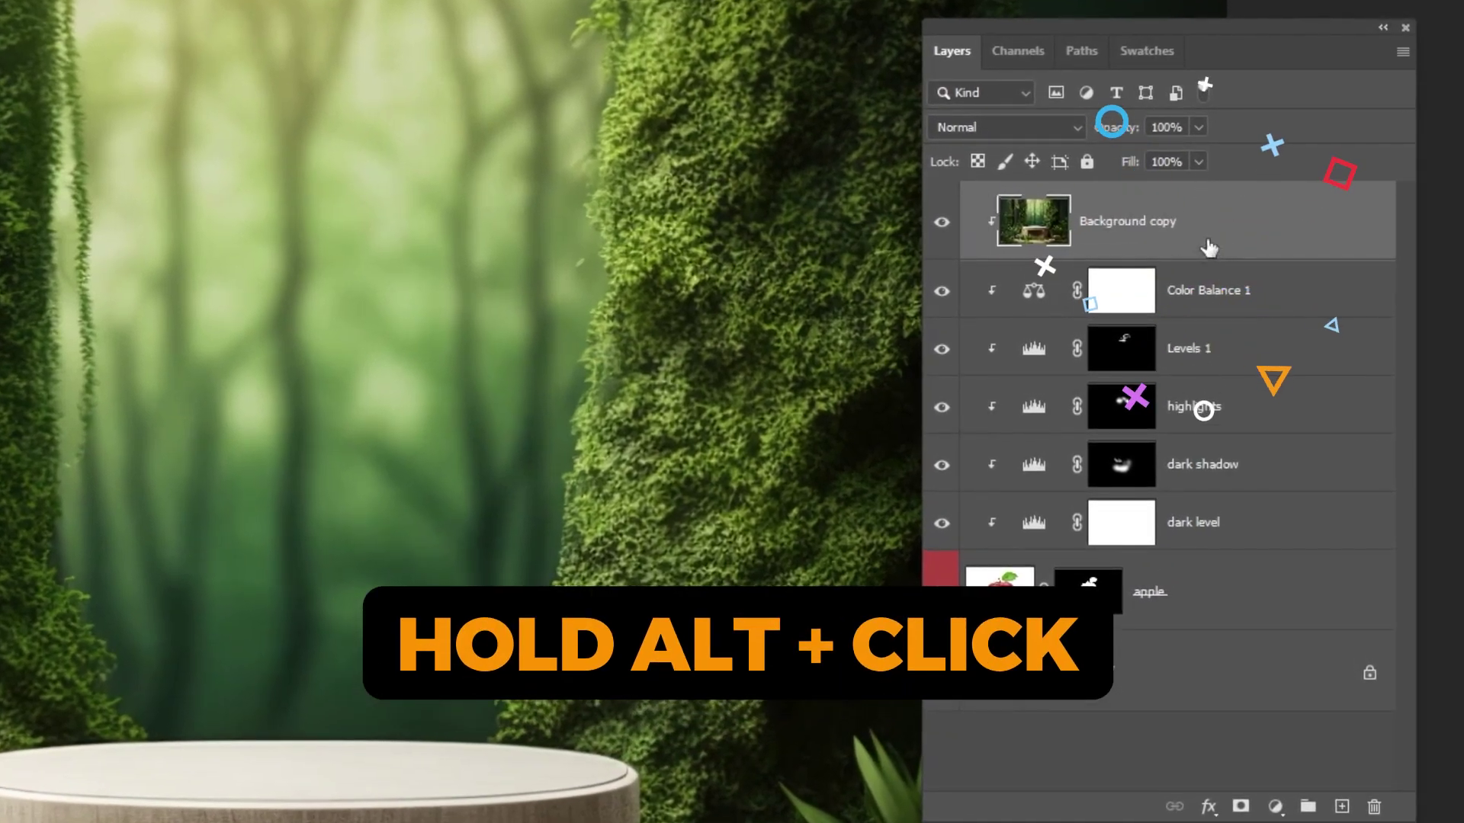
right_click(1125, 238)
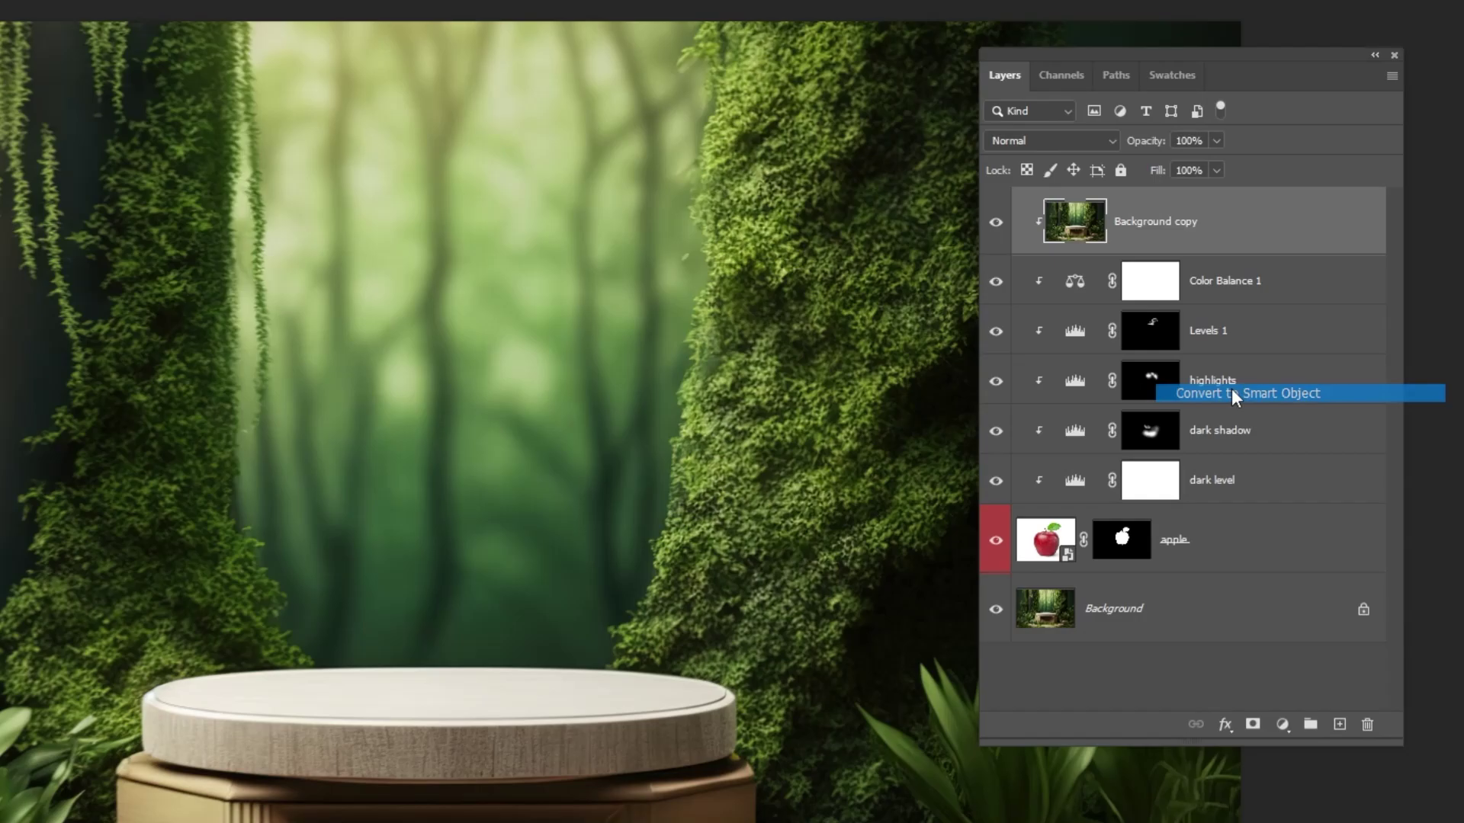
click(1232, 390)
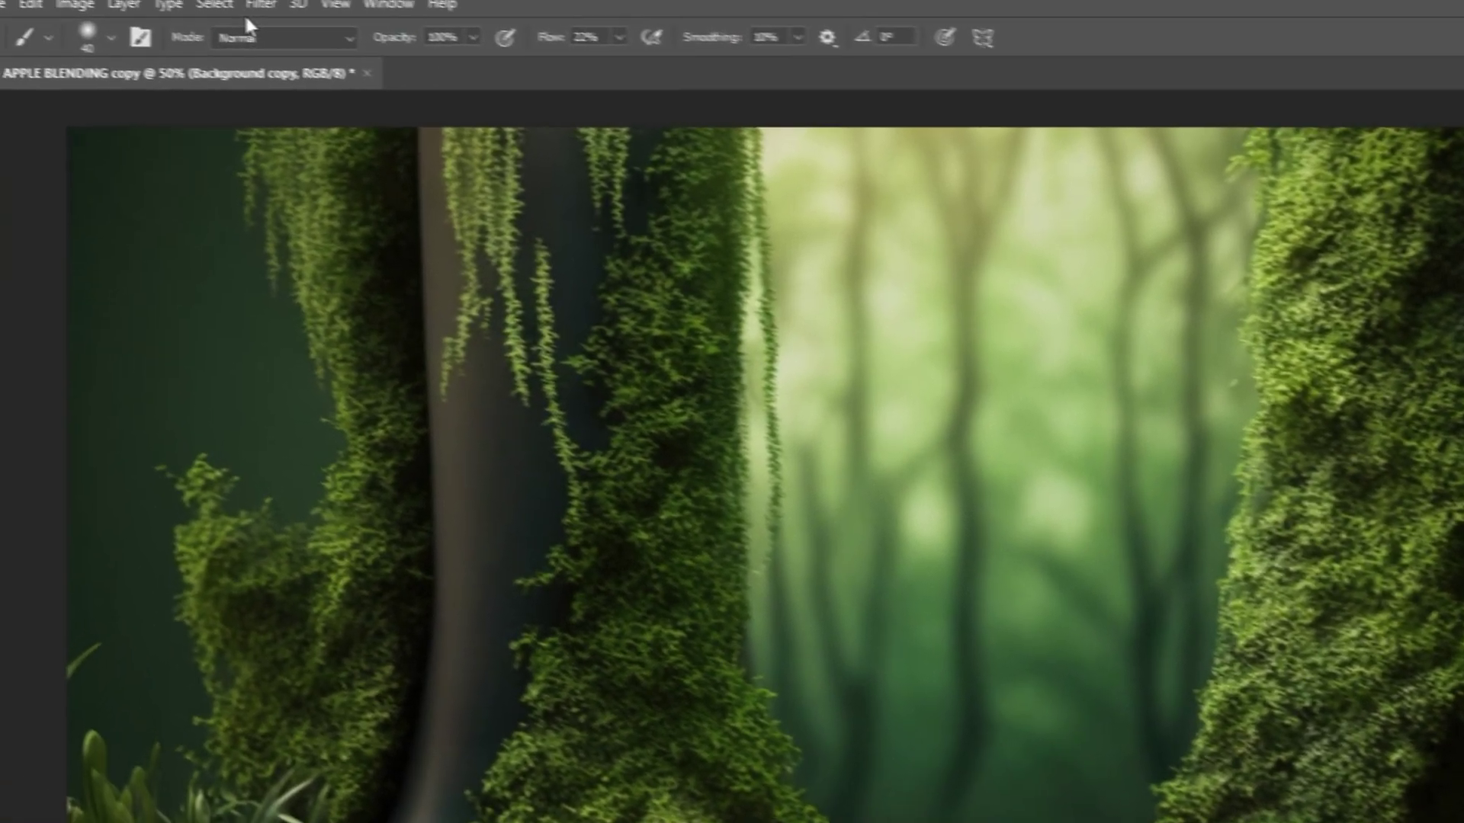
Apply a 22.2 px Gaussian Blur smart filter to the forest copy.
click(259, 4)
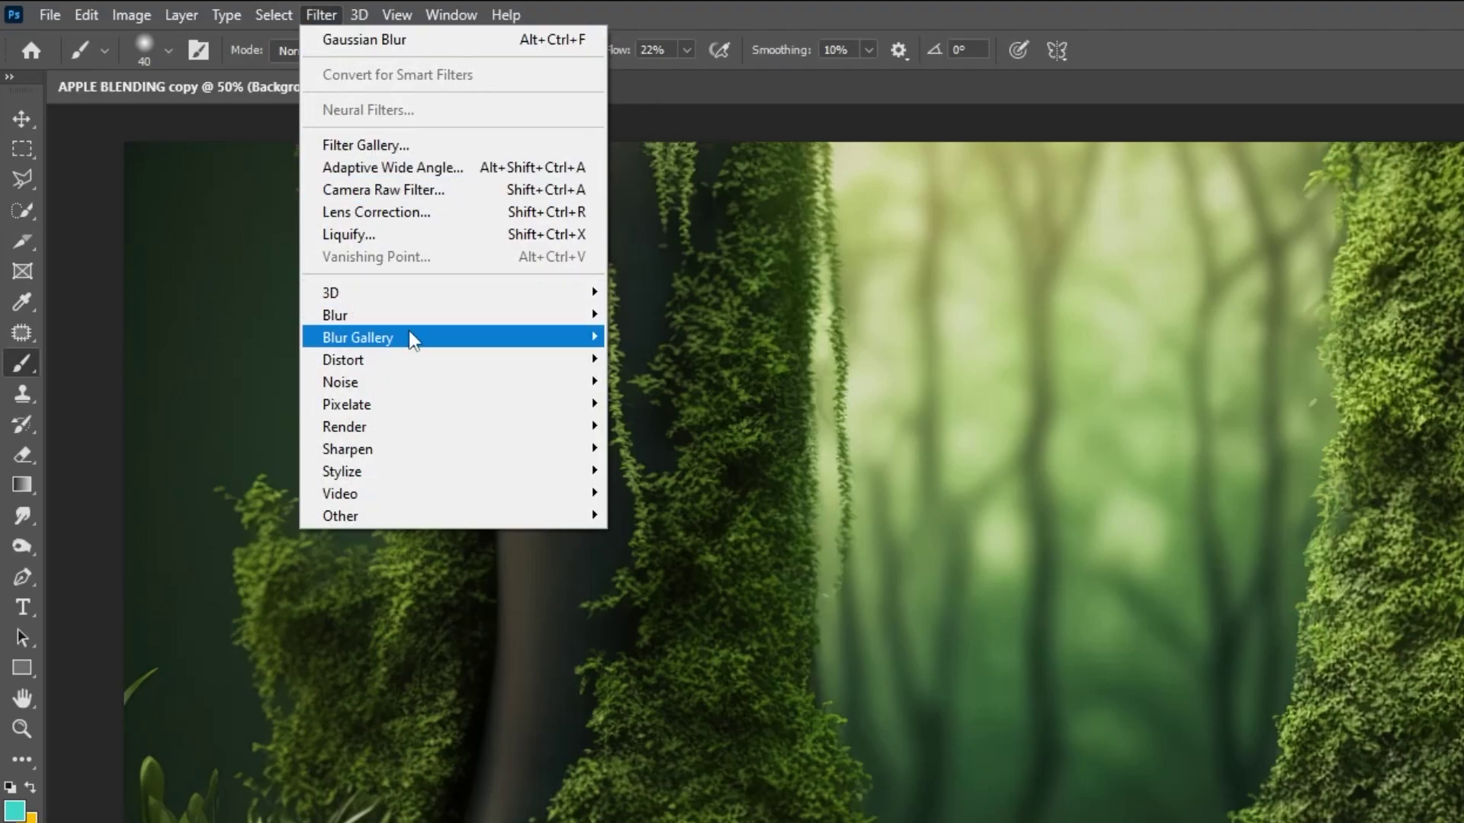
mouse_move(412, 316)
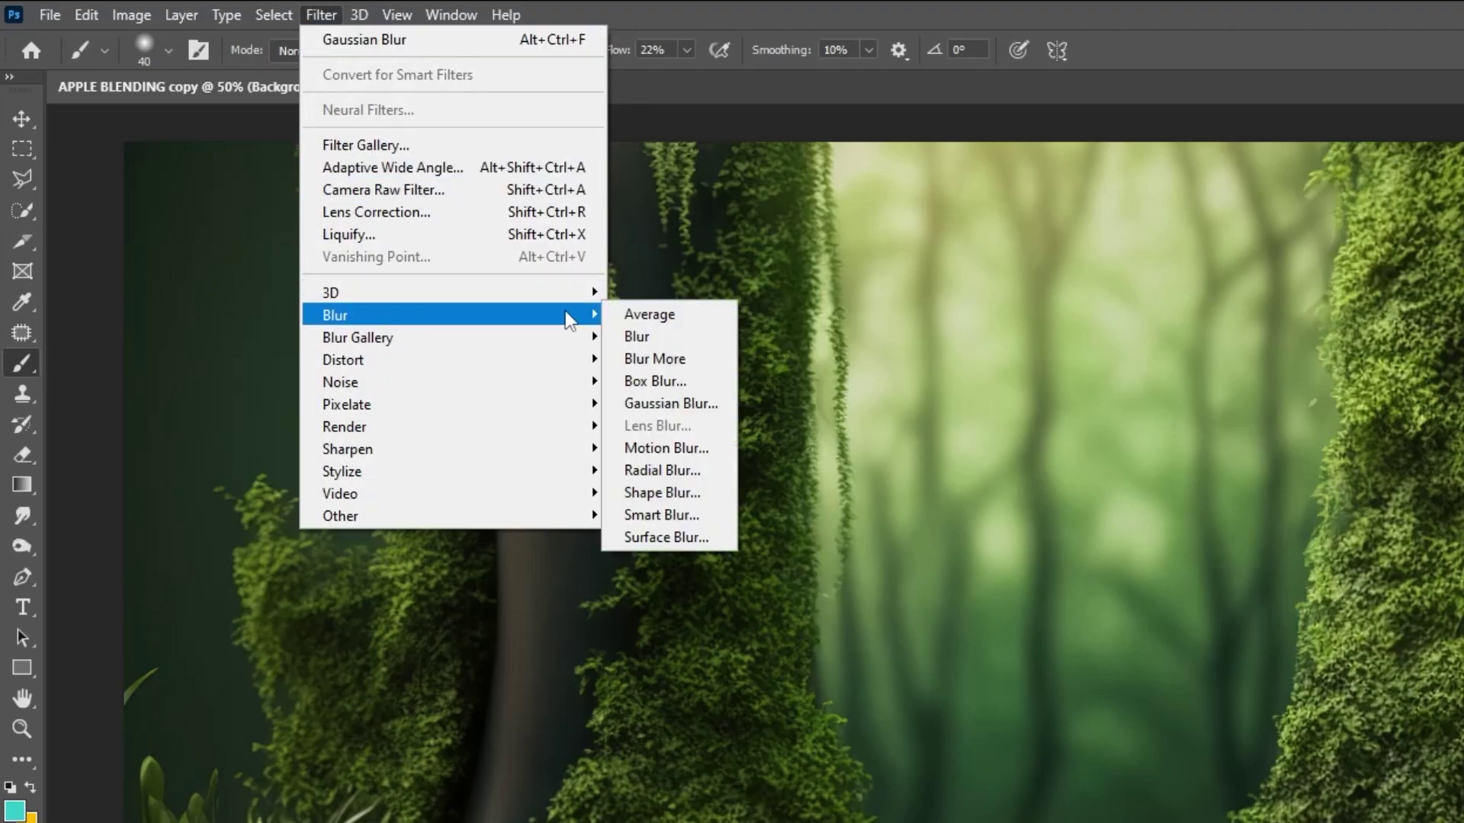
click(661, 404)
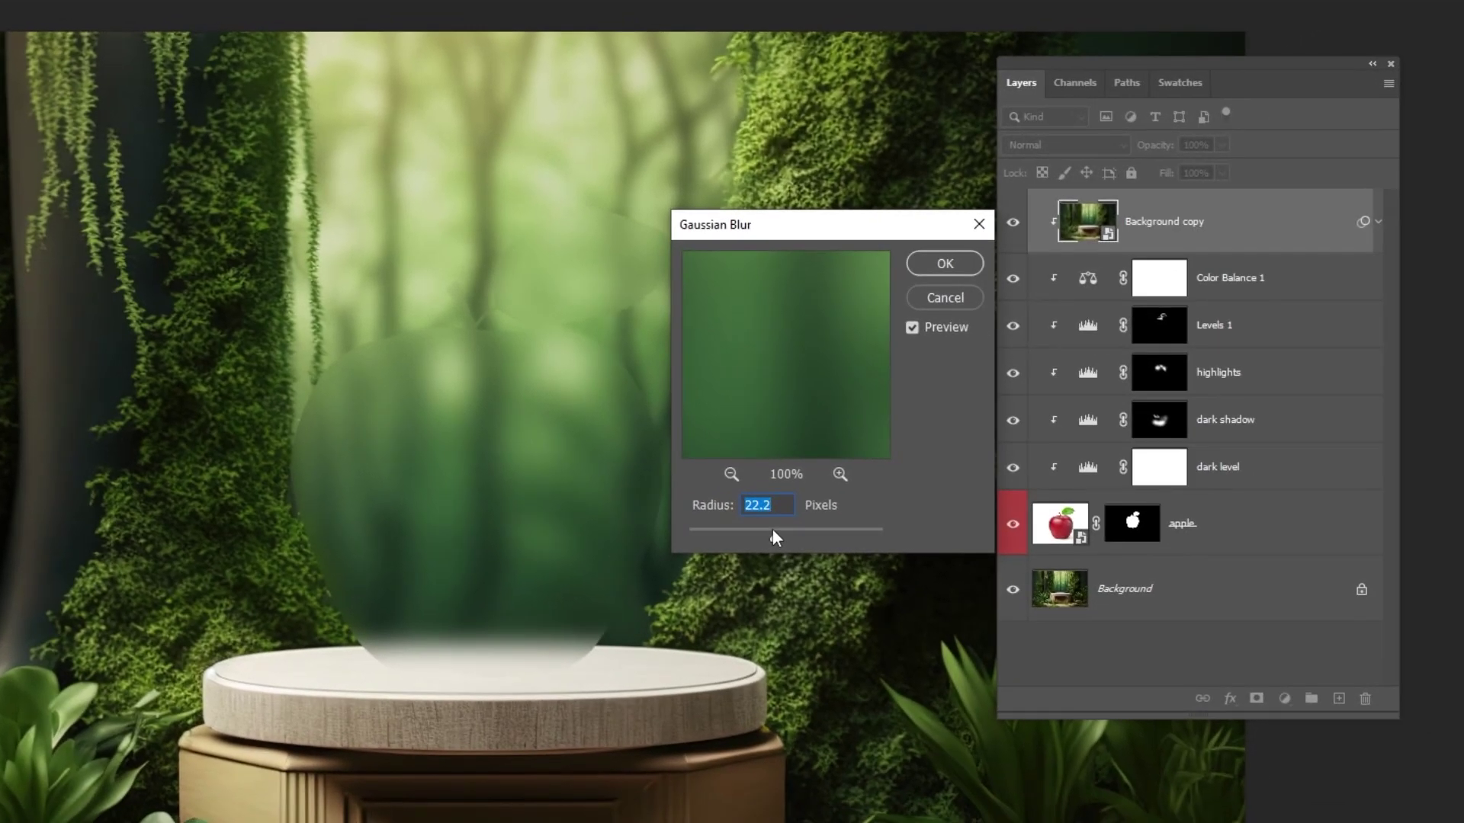
click(918, 554)
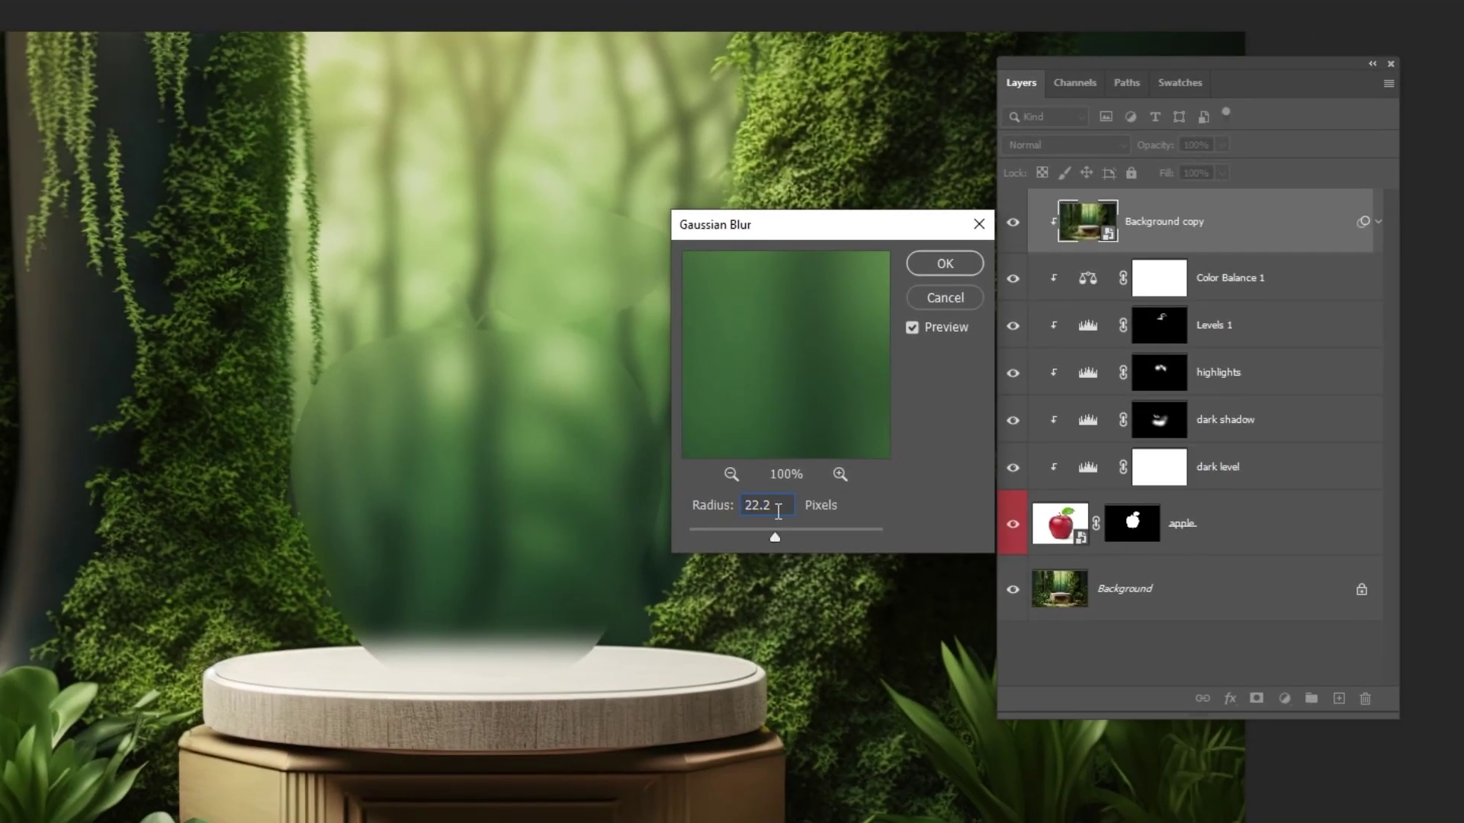
click(942, 267)
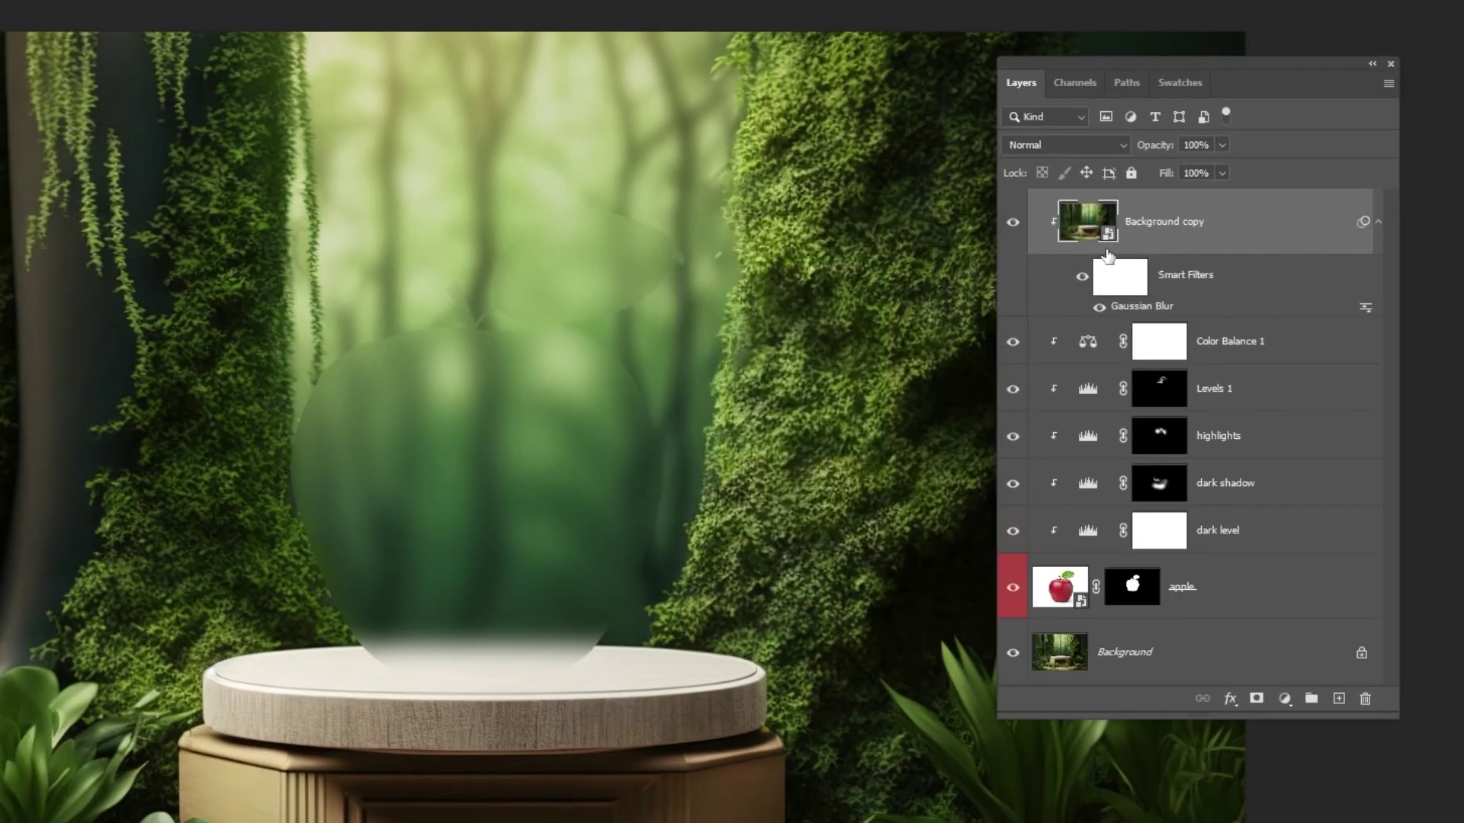
click(1377, 224)
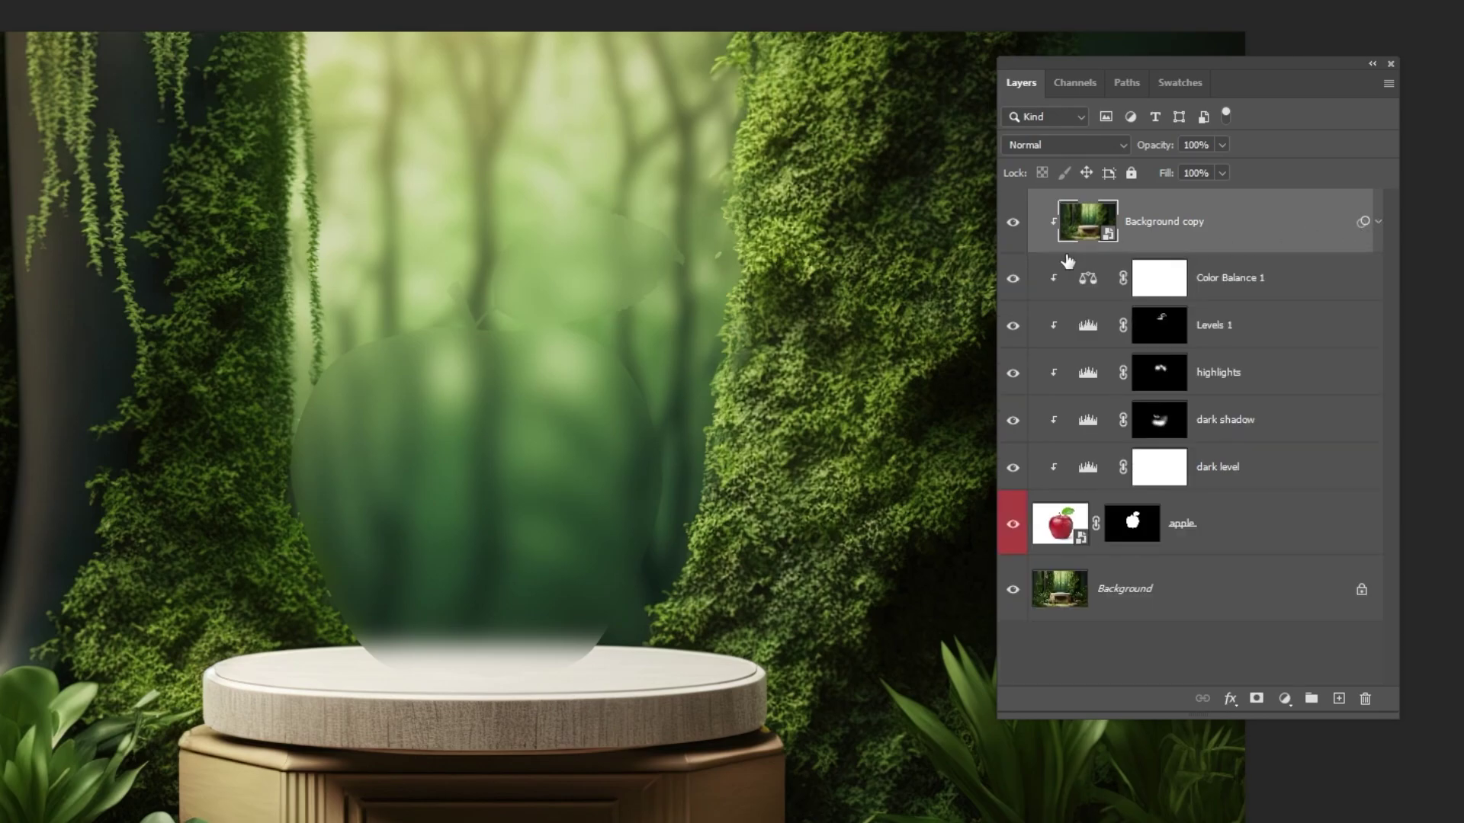
click(1026, 226)
click(1026, 226)
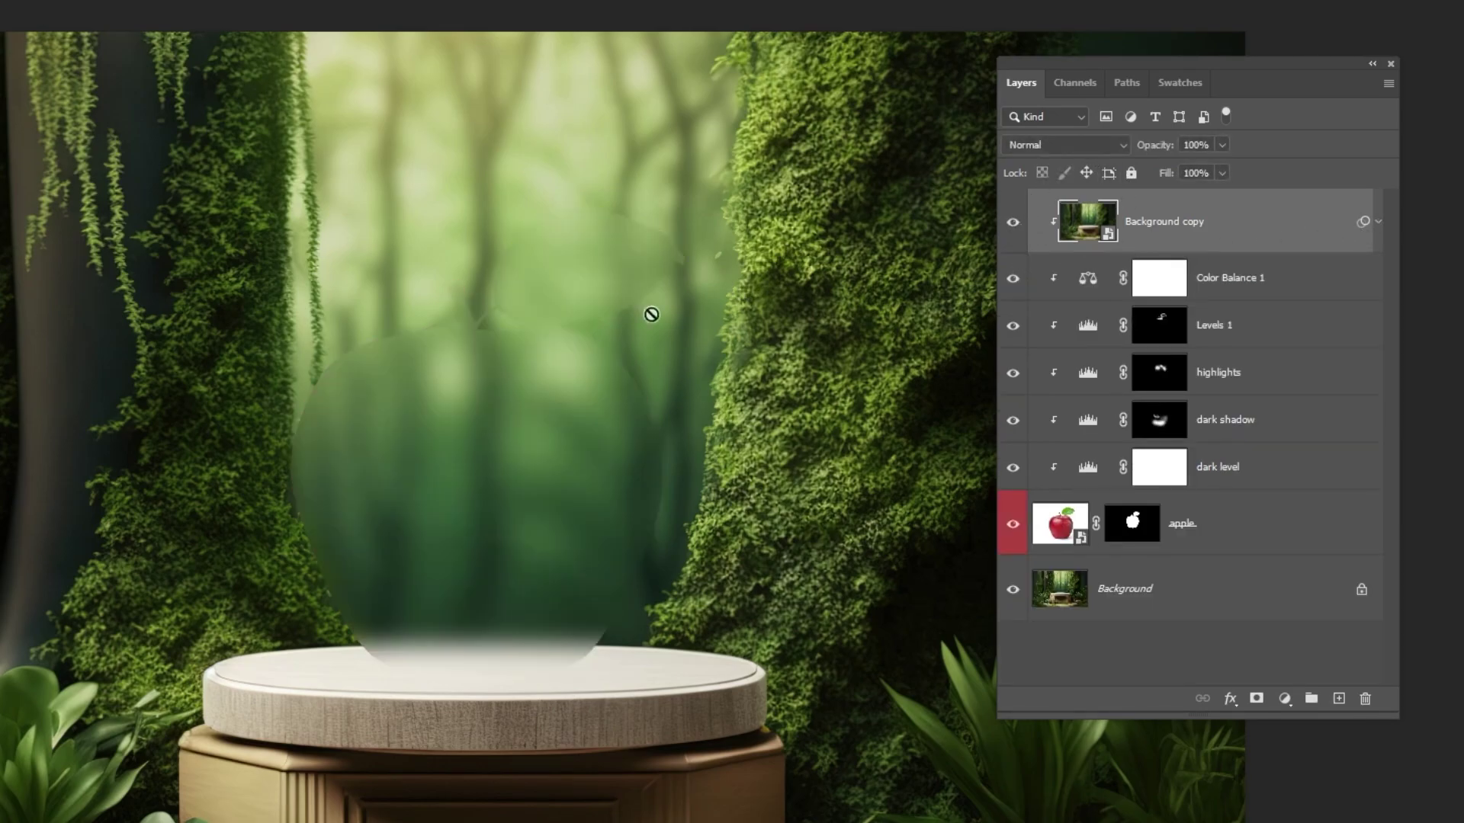
Set the blurred copy to Color blend mode with 13% fill.
click(1051, 142)
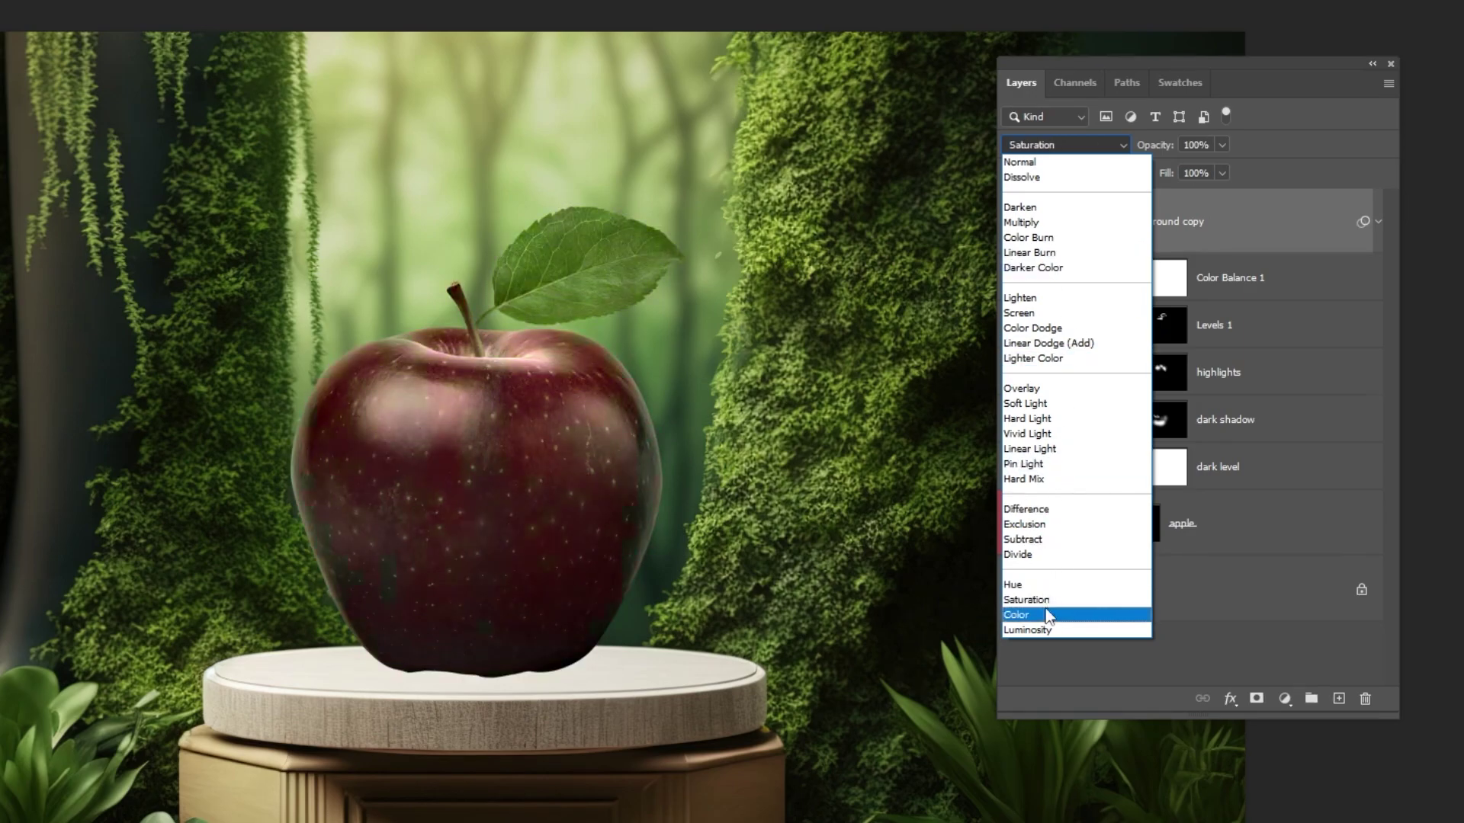
click(1049, 616)
click(1223, 172)
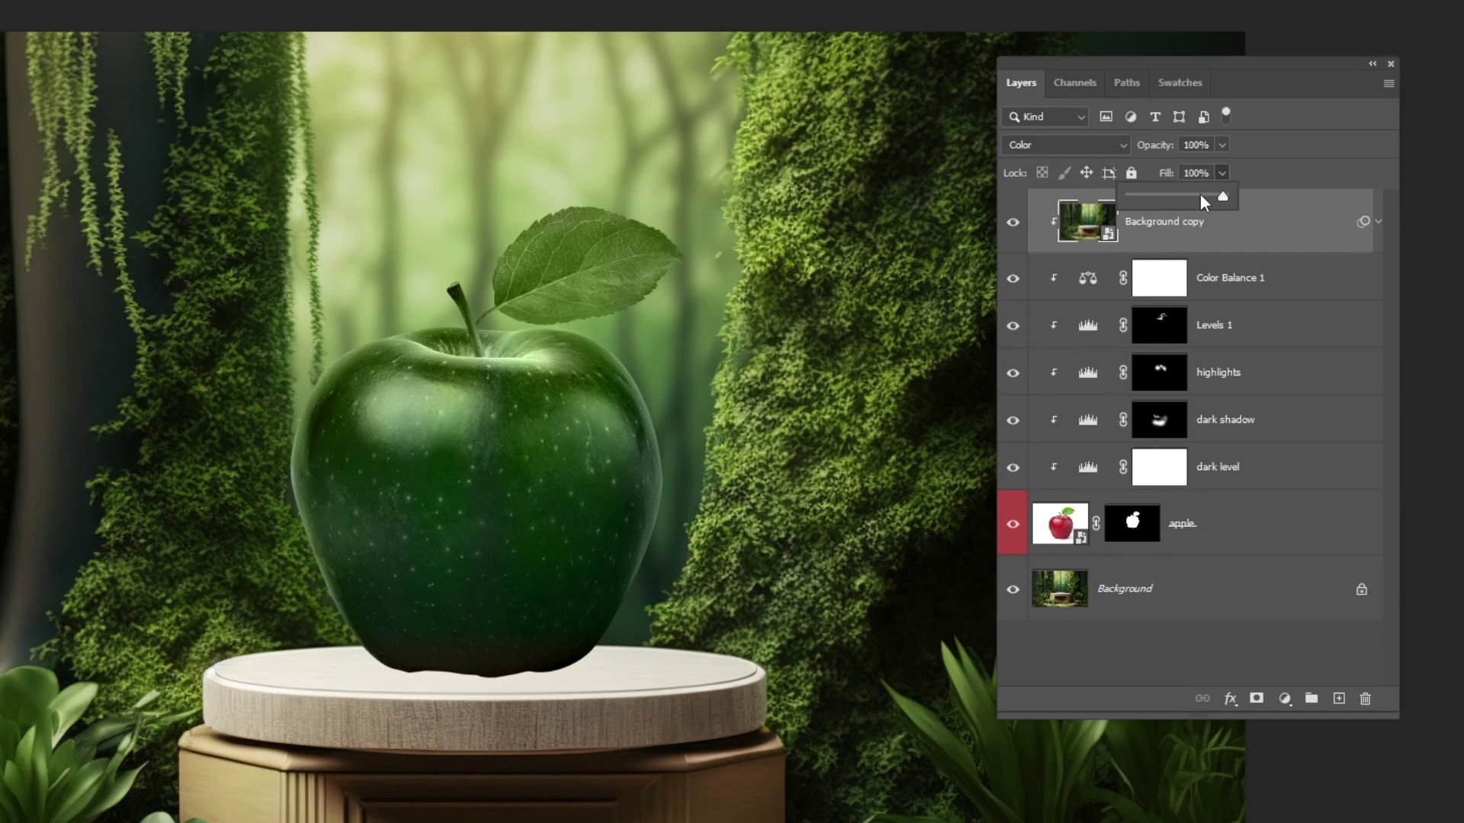
drag(1146, 195, 1141, 196)
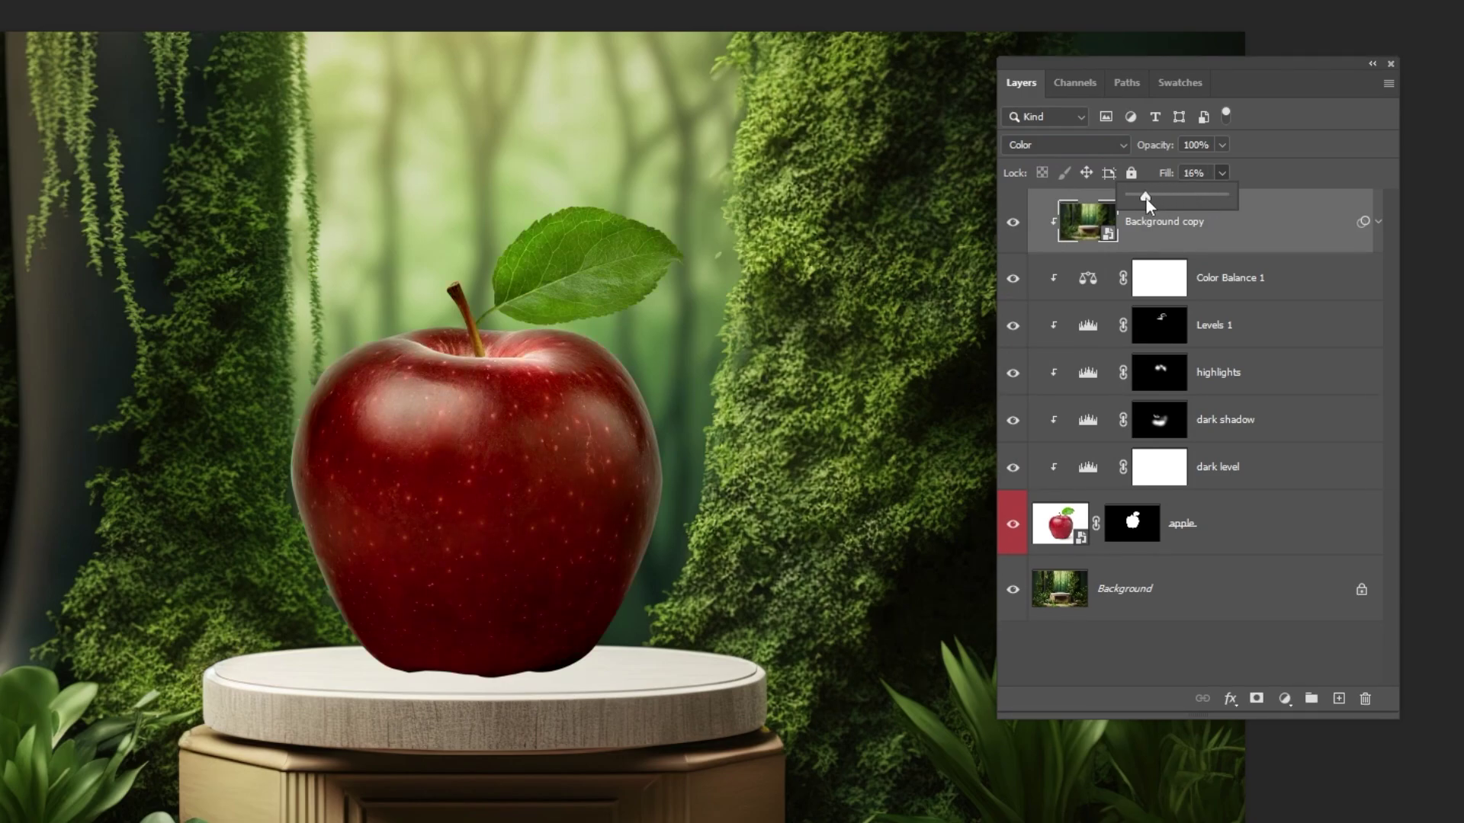
click(1014, 222)
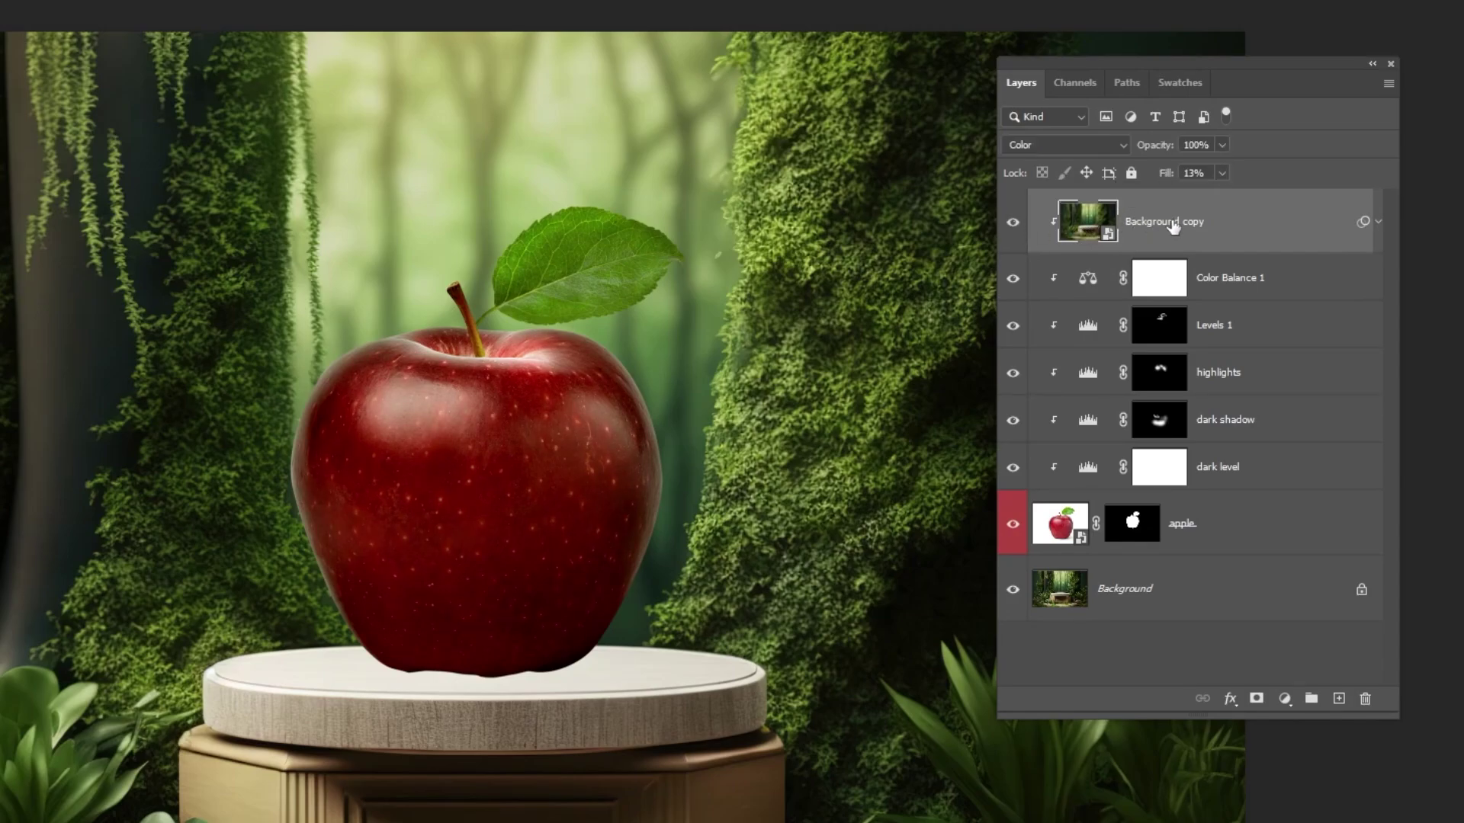
click(1377, 222)
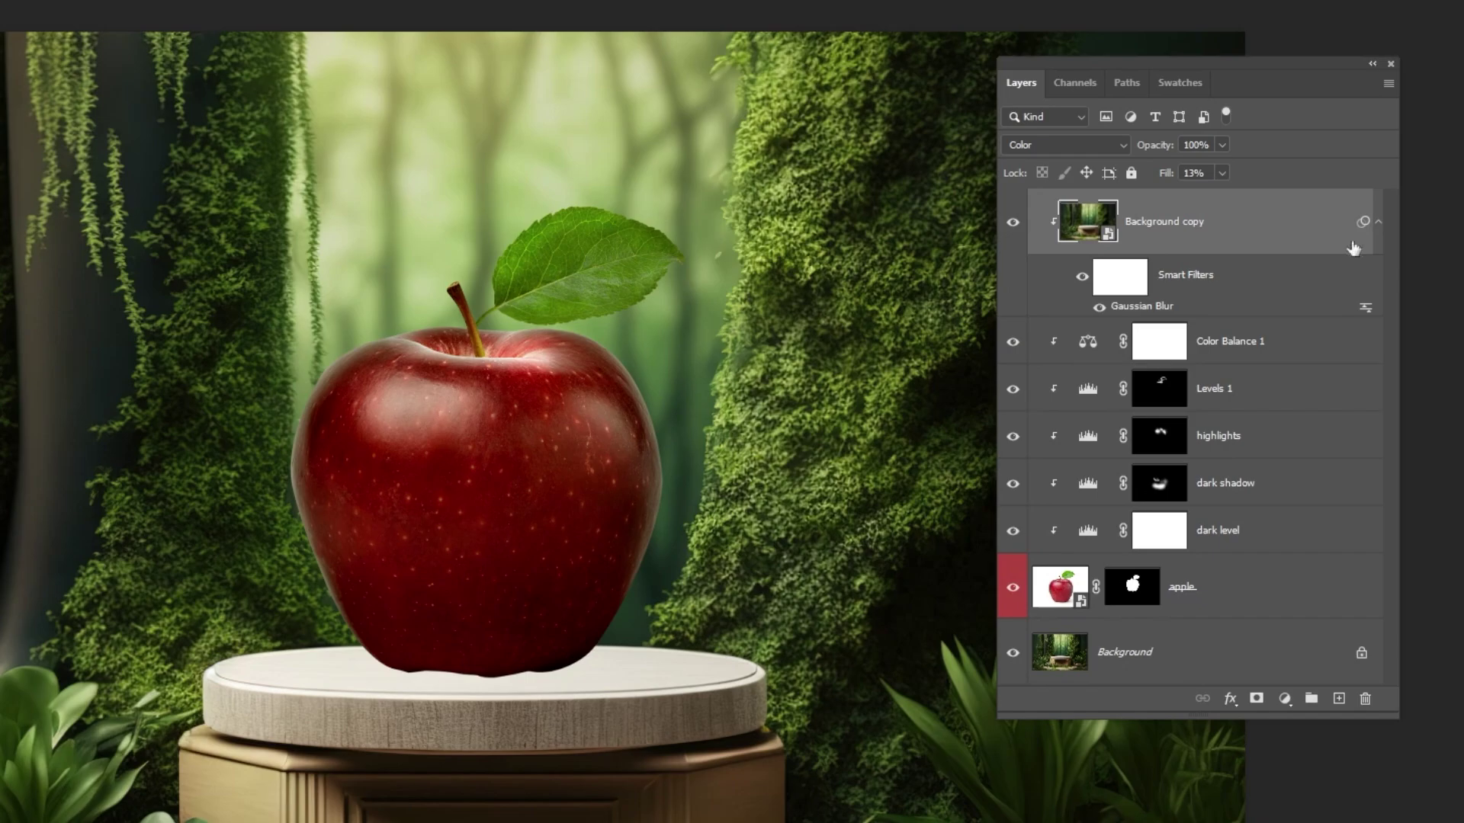
click(1262, 588)
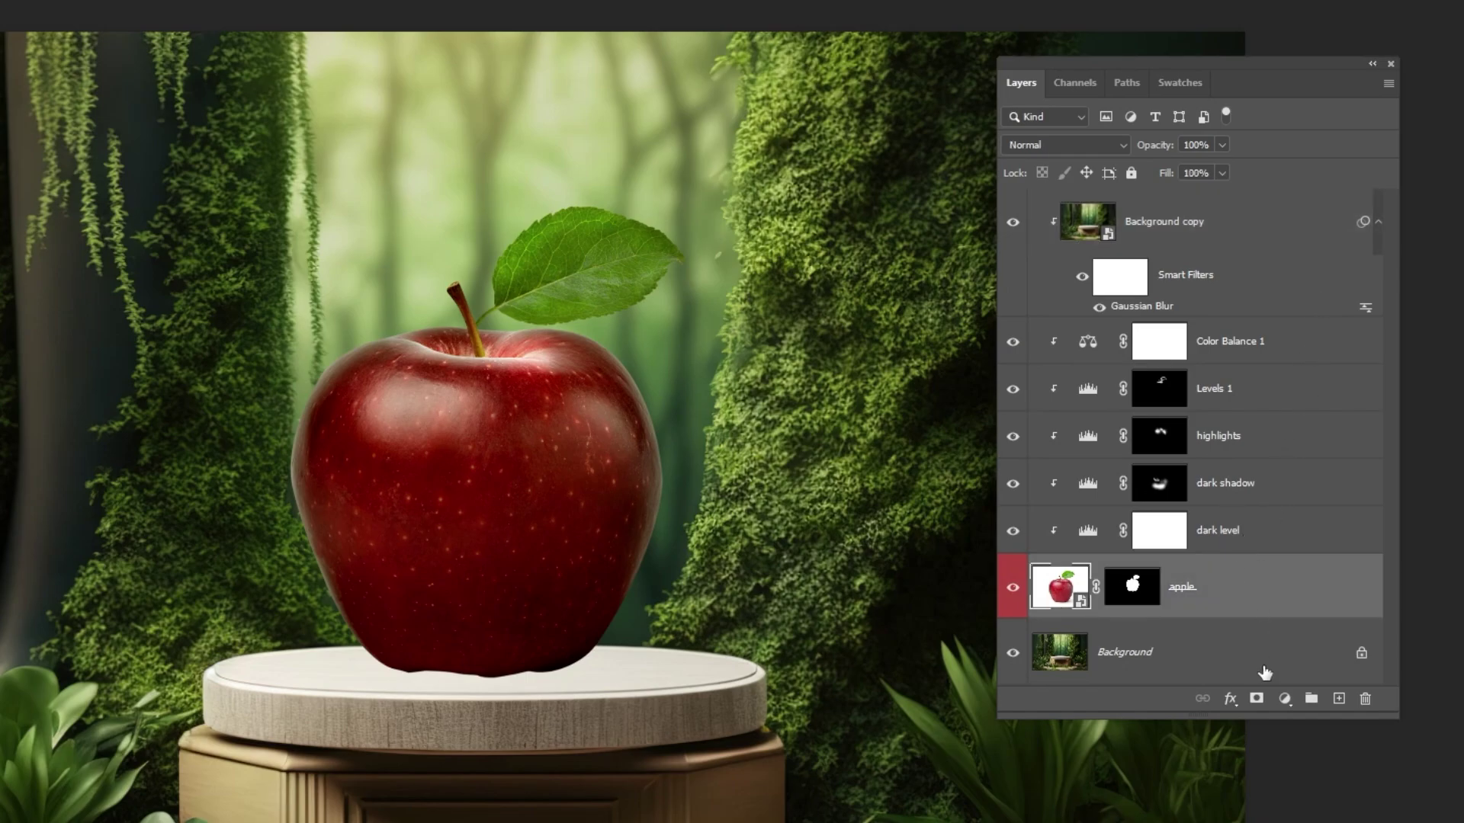
Add a new Layer 1 above the Background and sample the apple's dark red as foreground colour.
click(1264, 671)
click(1339, 698)
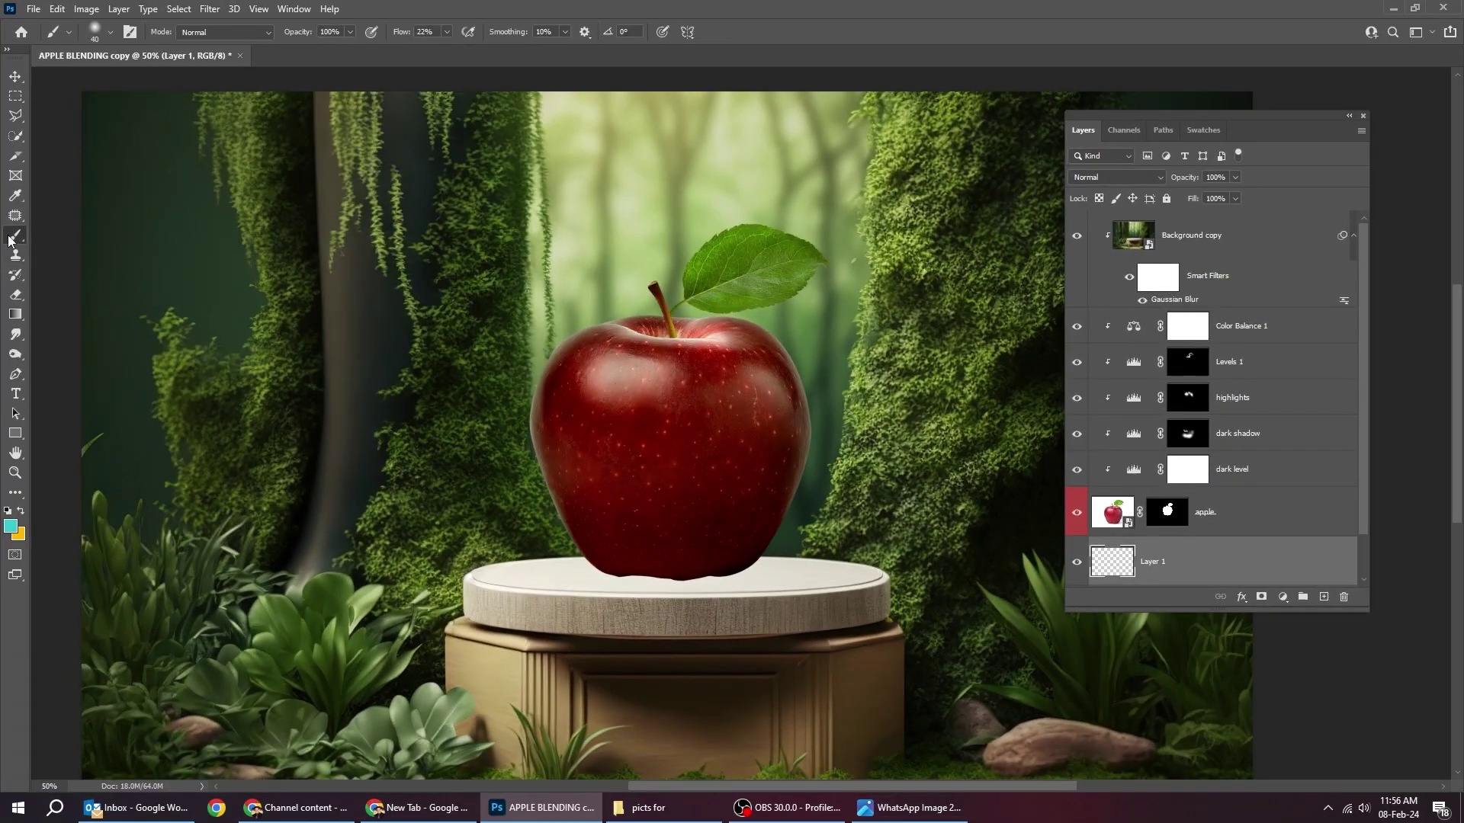
click(13, 526)
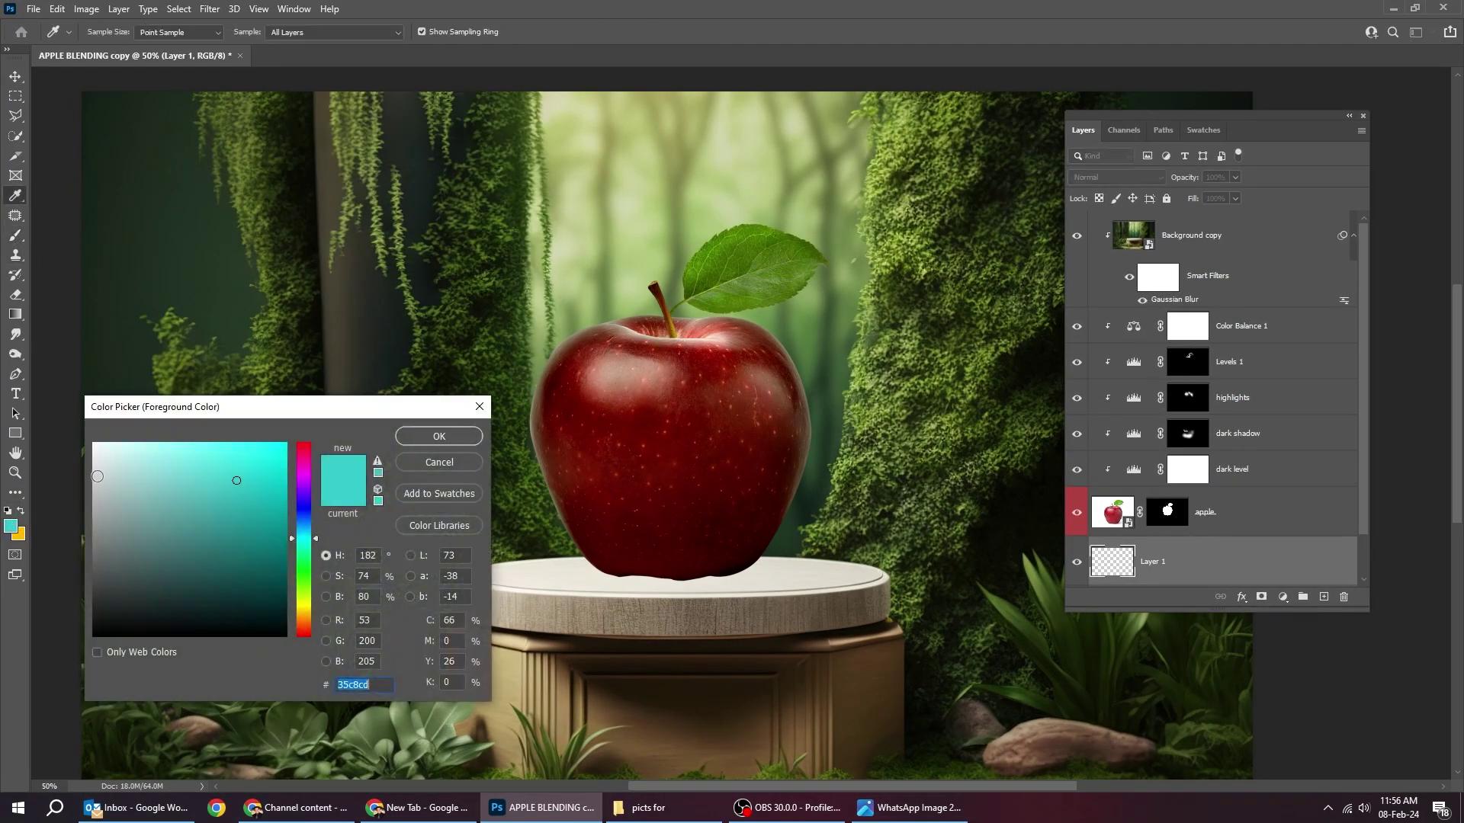
drag(140, 485, 78, 634)
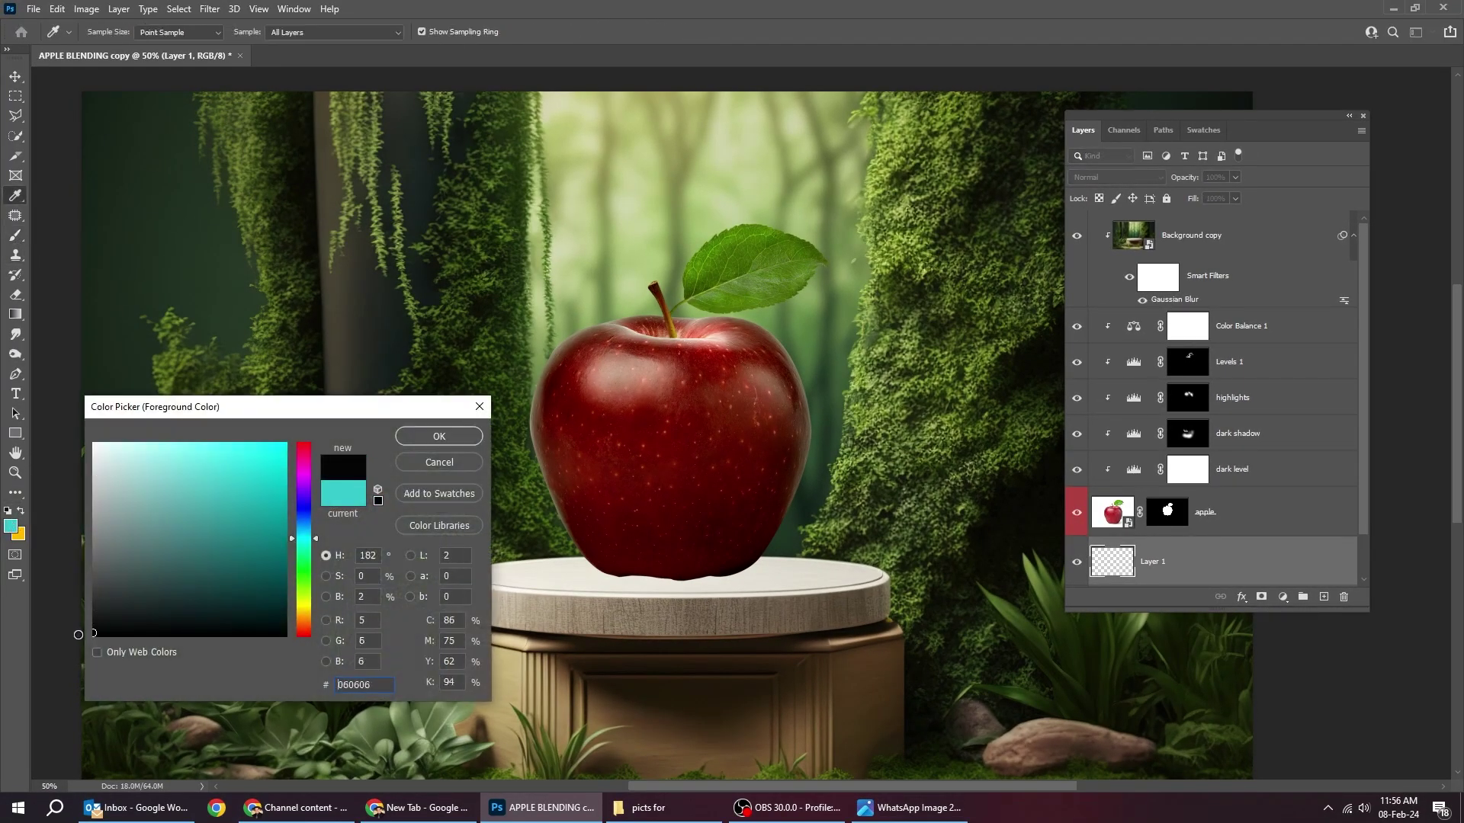
click(630, 567)
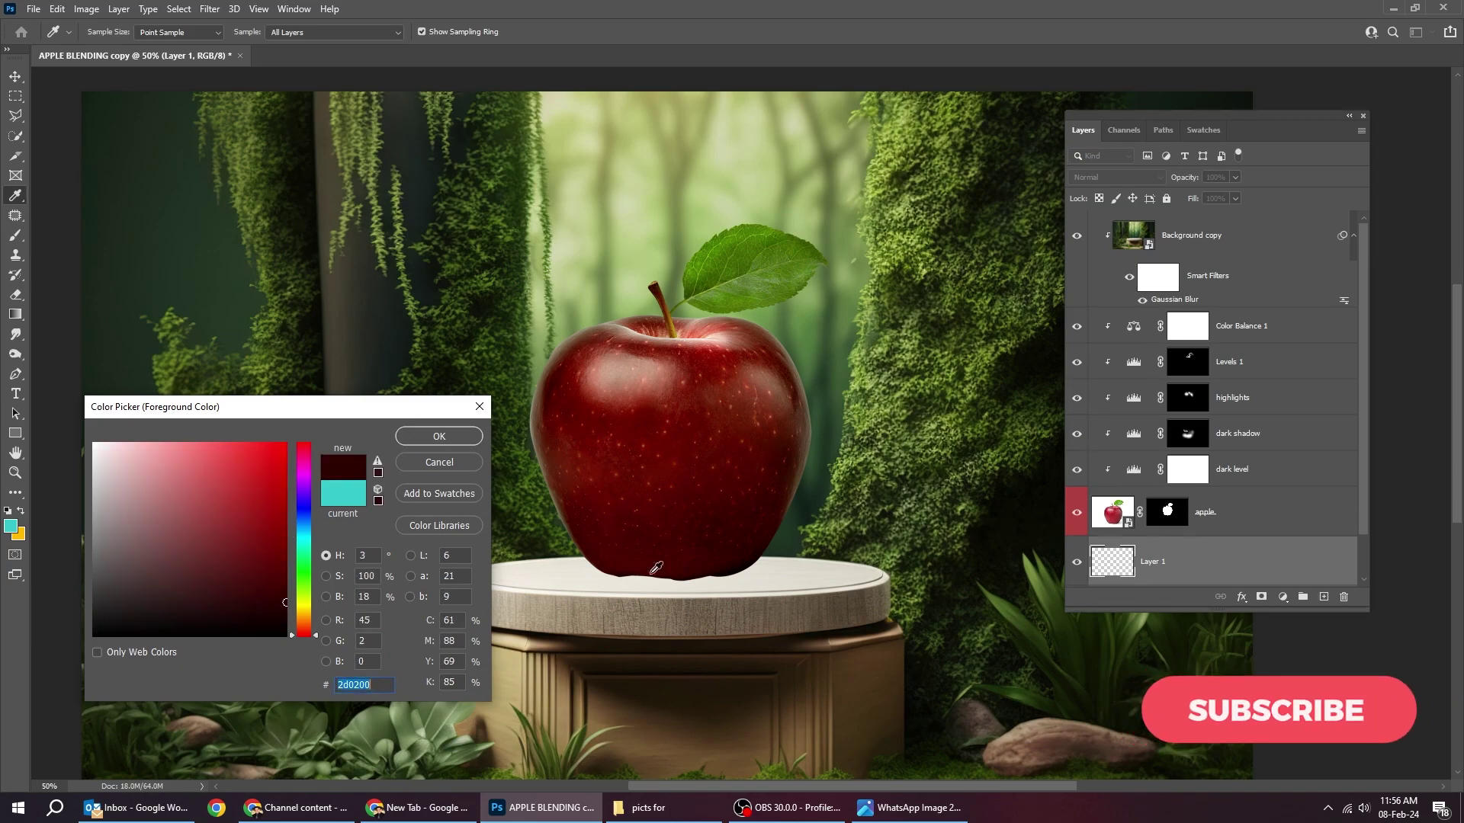
click(439, 436)
Paint a 300 px flattened brush shadow (24% roundness, about -1° angle) under the apple's base.
key(b)
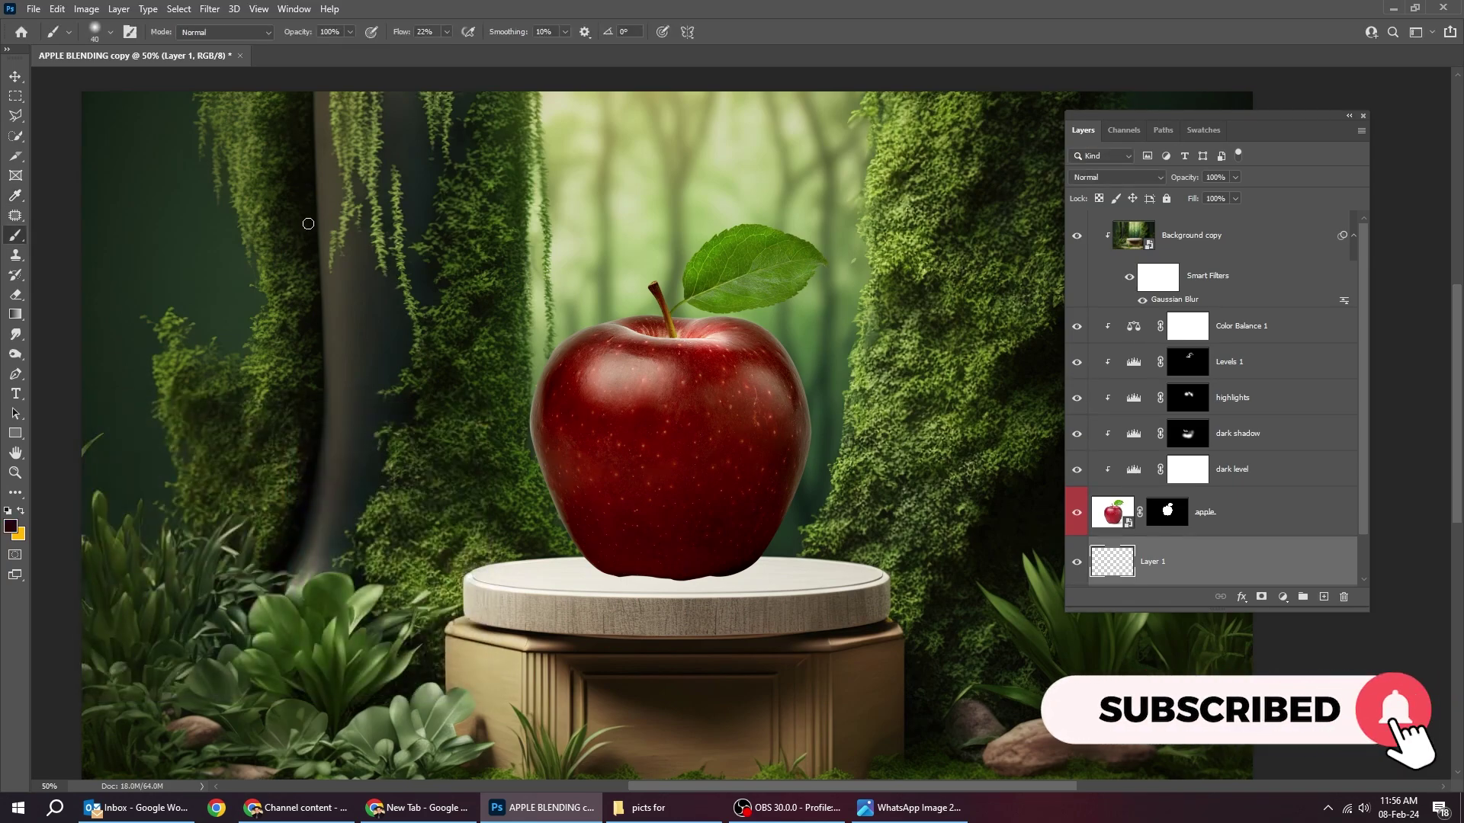
click(128, 32)
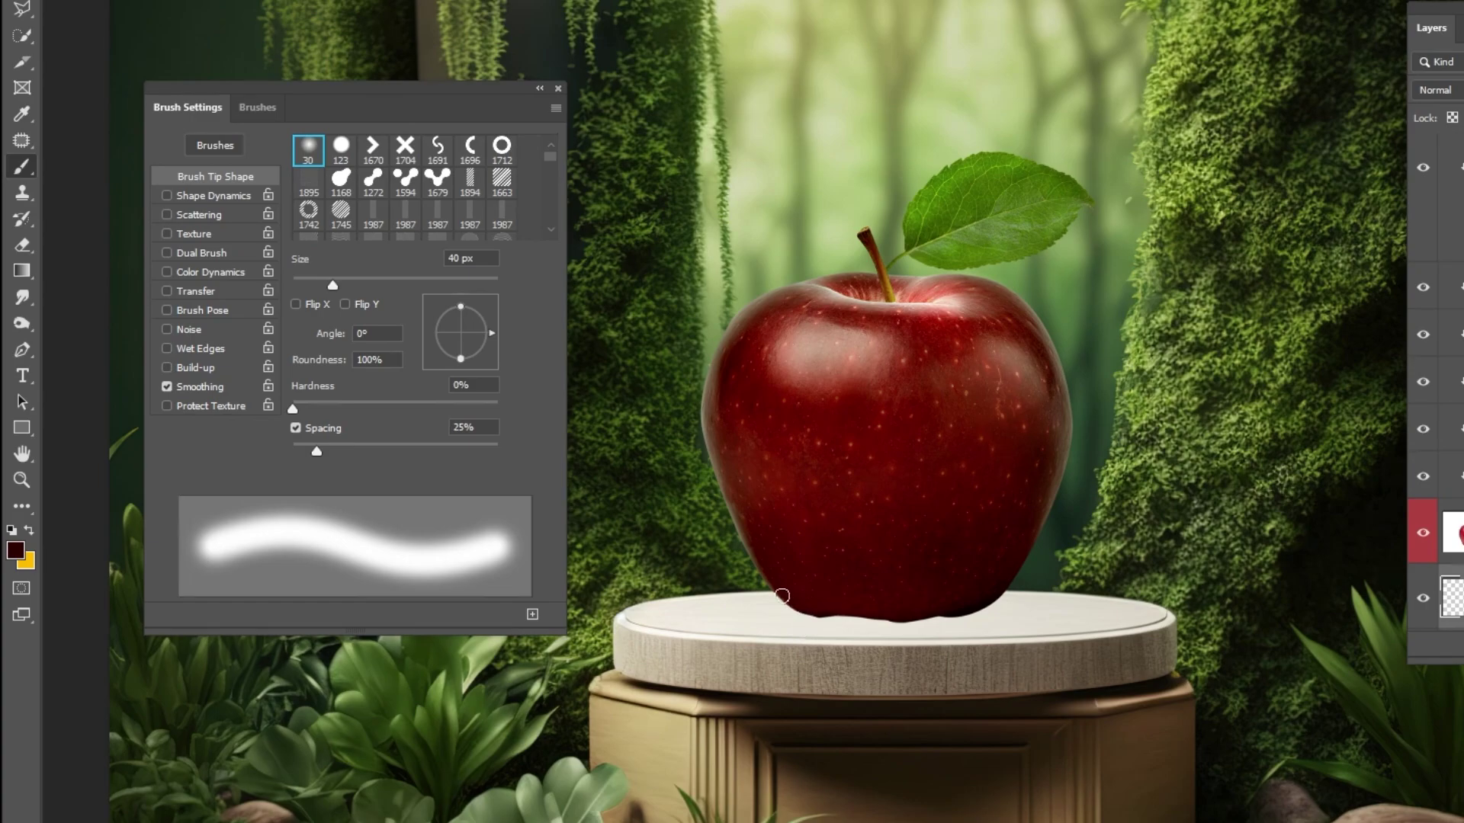
key(bracketright)
key(bracketright)
key(bracketright)
key(bracketright)
key(bracketright)
key(bracketright)
key(bracketright)
key(bracketright)
key(bracketright)
key(bracketright)
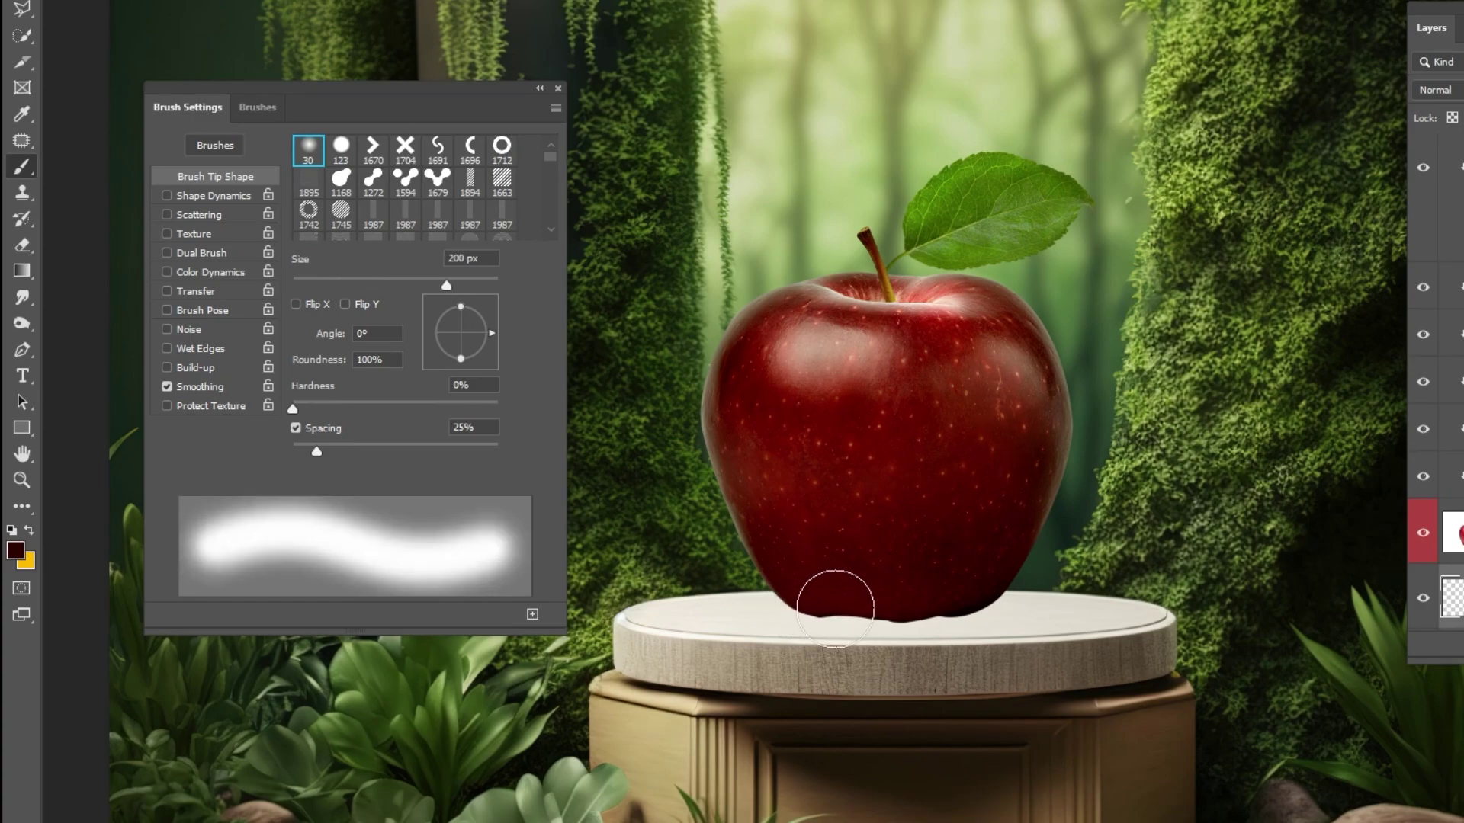
drag(459, 358, 493, 337)
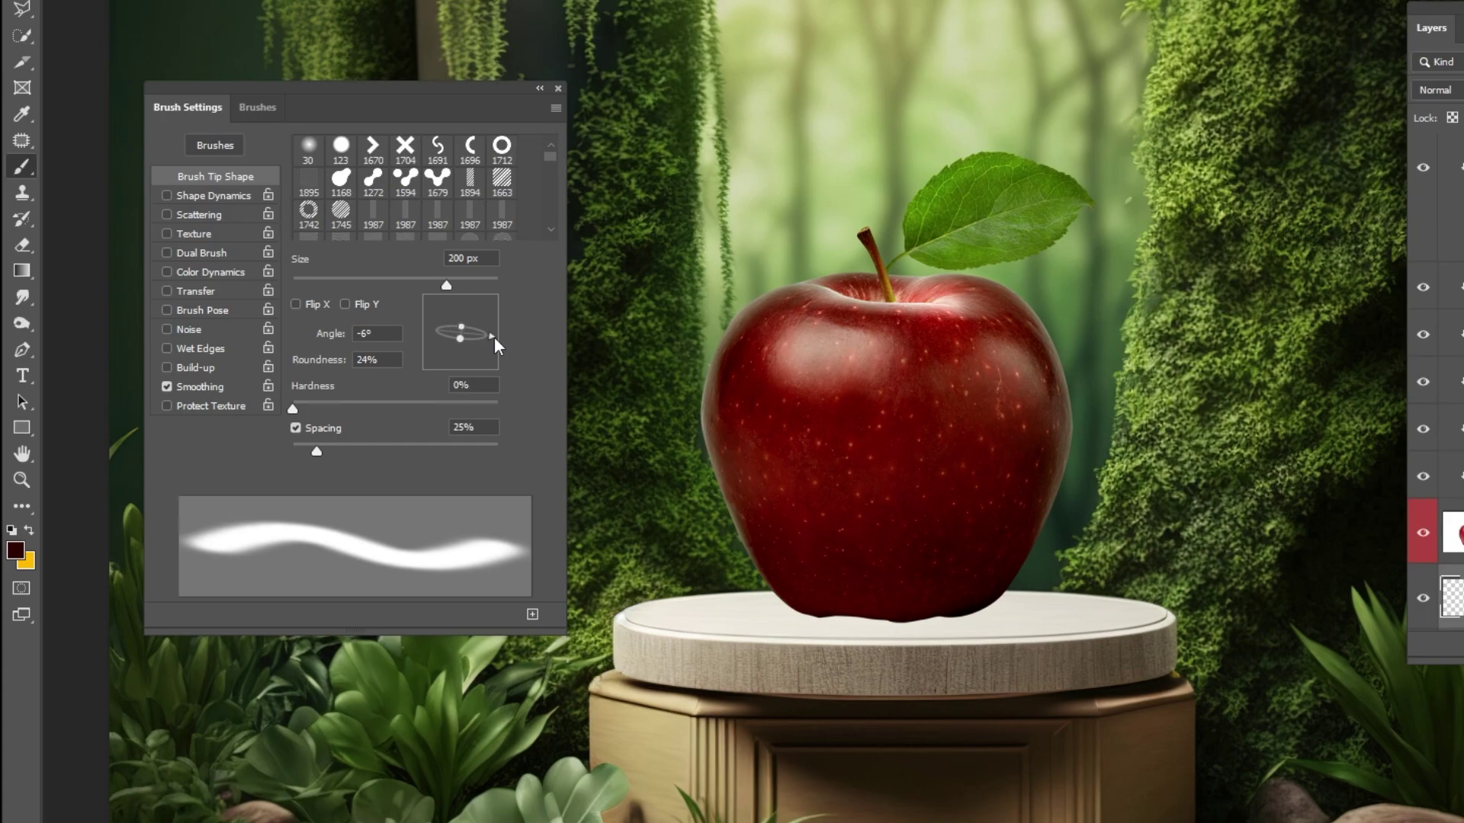
key(bracketright)
key(bracketright)
key(bracketright)
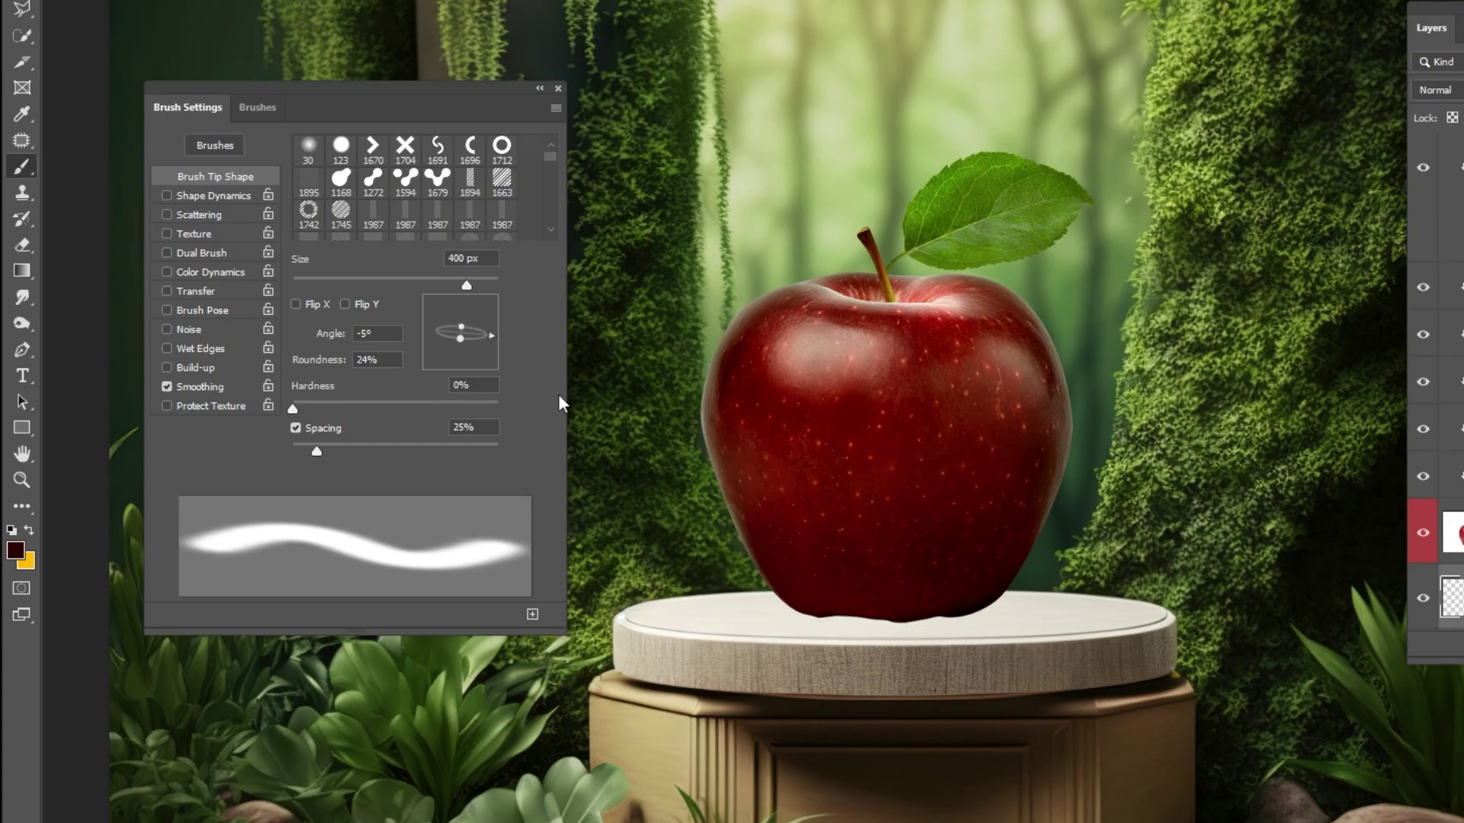
drag(492, 333, 491, 336)
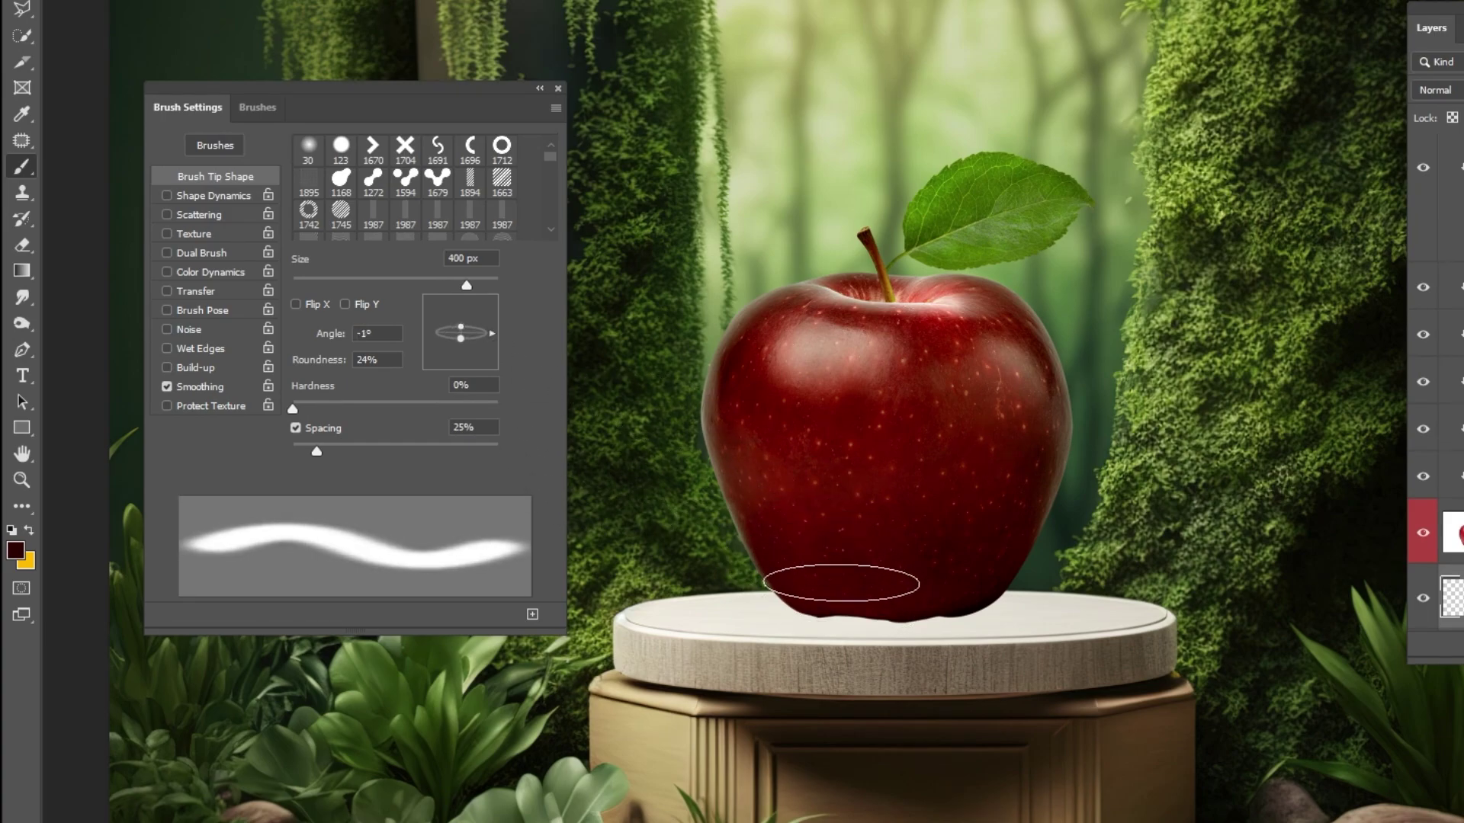
key(bracketright)
key(bracketleft)
key(bracketleft)
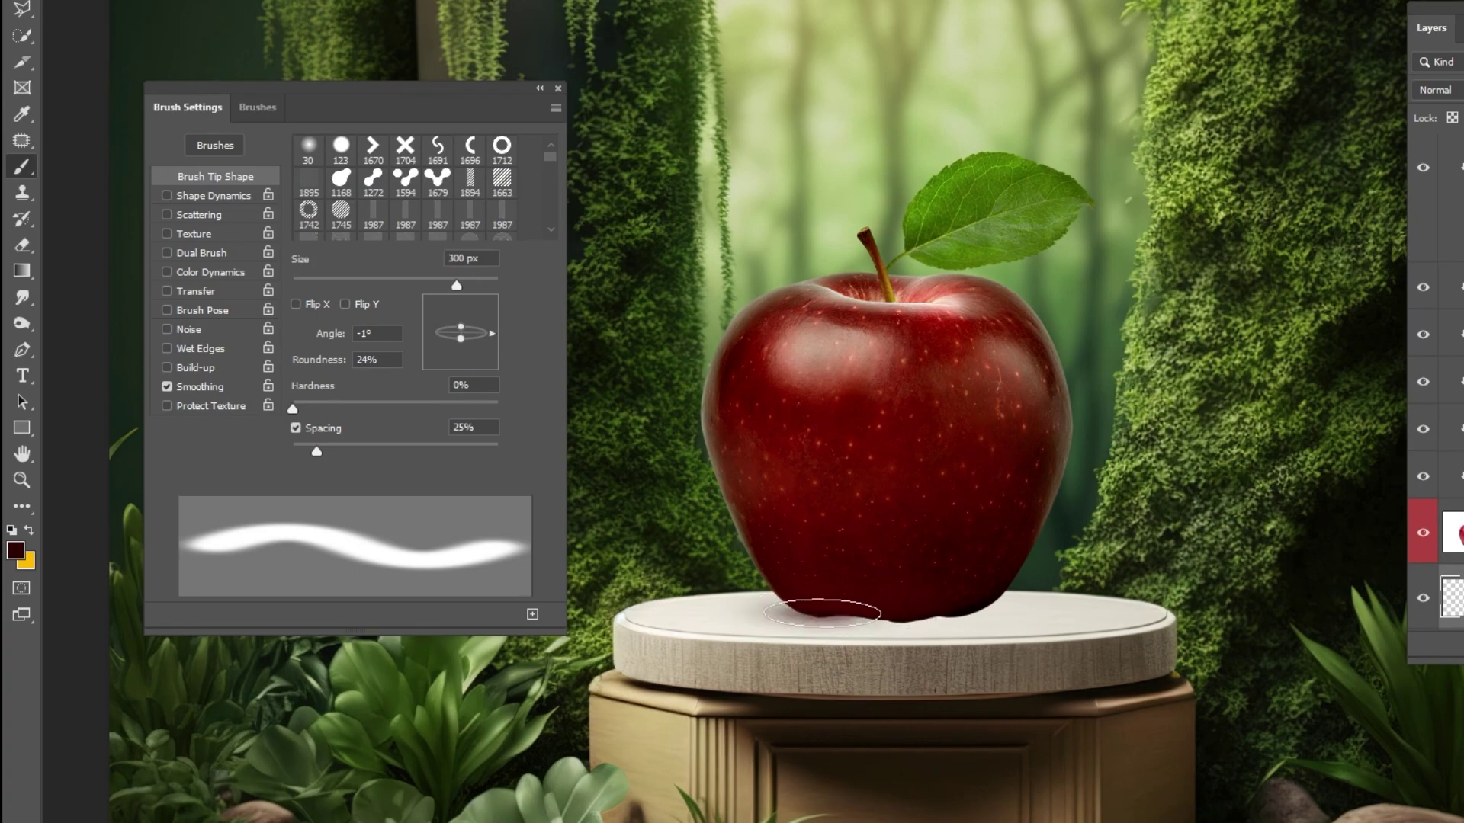
mouse_move(846, 613)
mouse_down()
mouse_move(963, 615)
mouse_move(732, 614)
mouse_up()
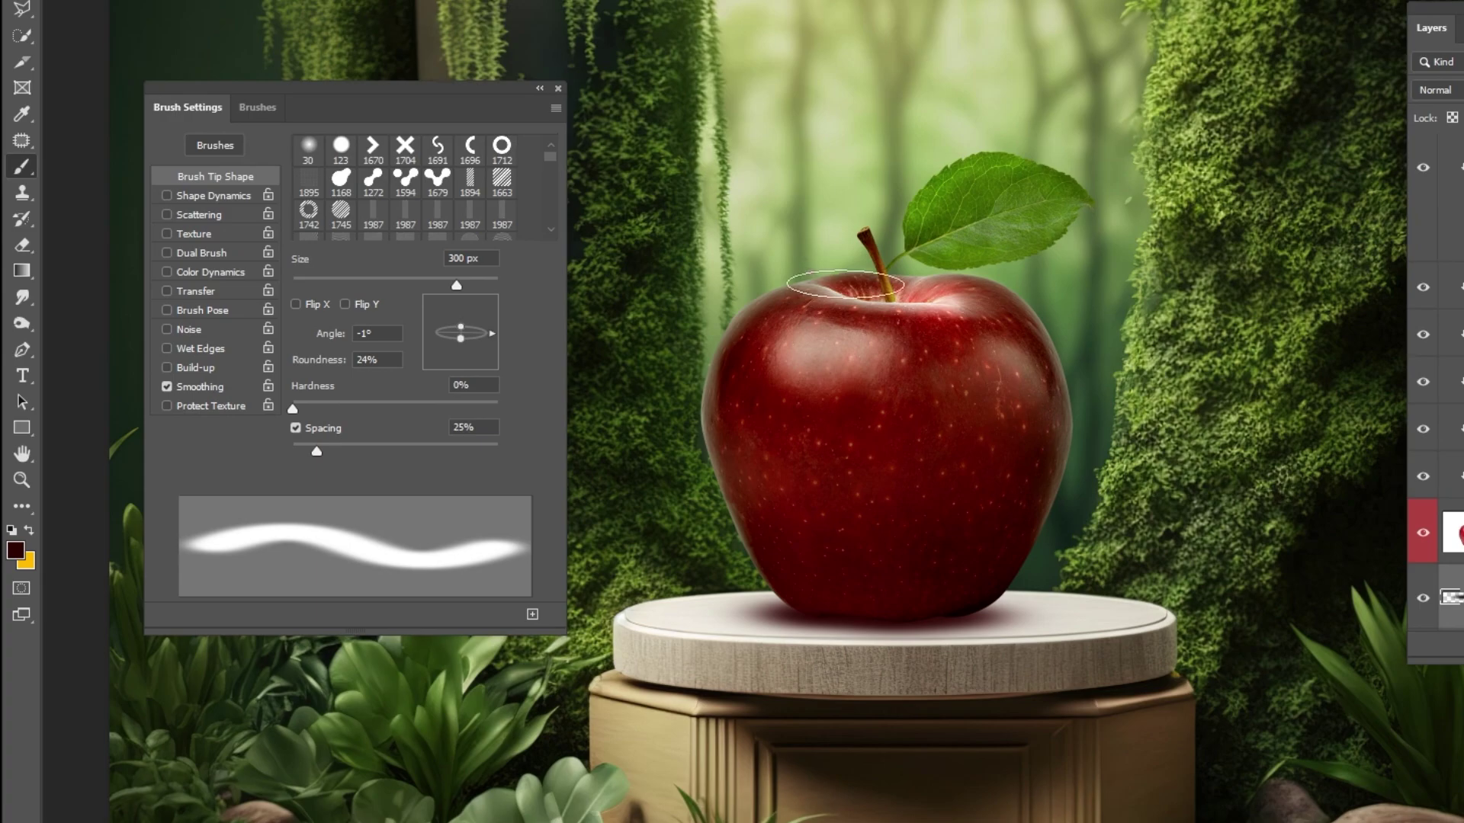
click(558, 89)
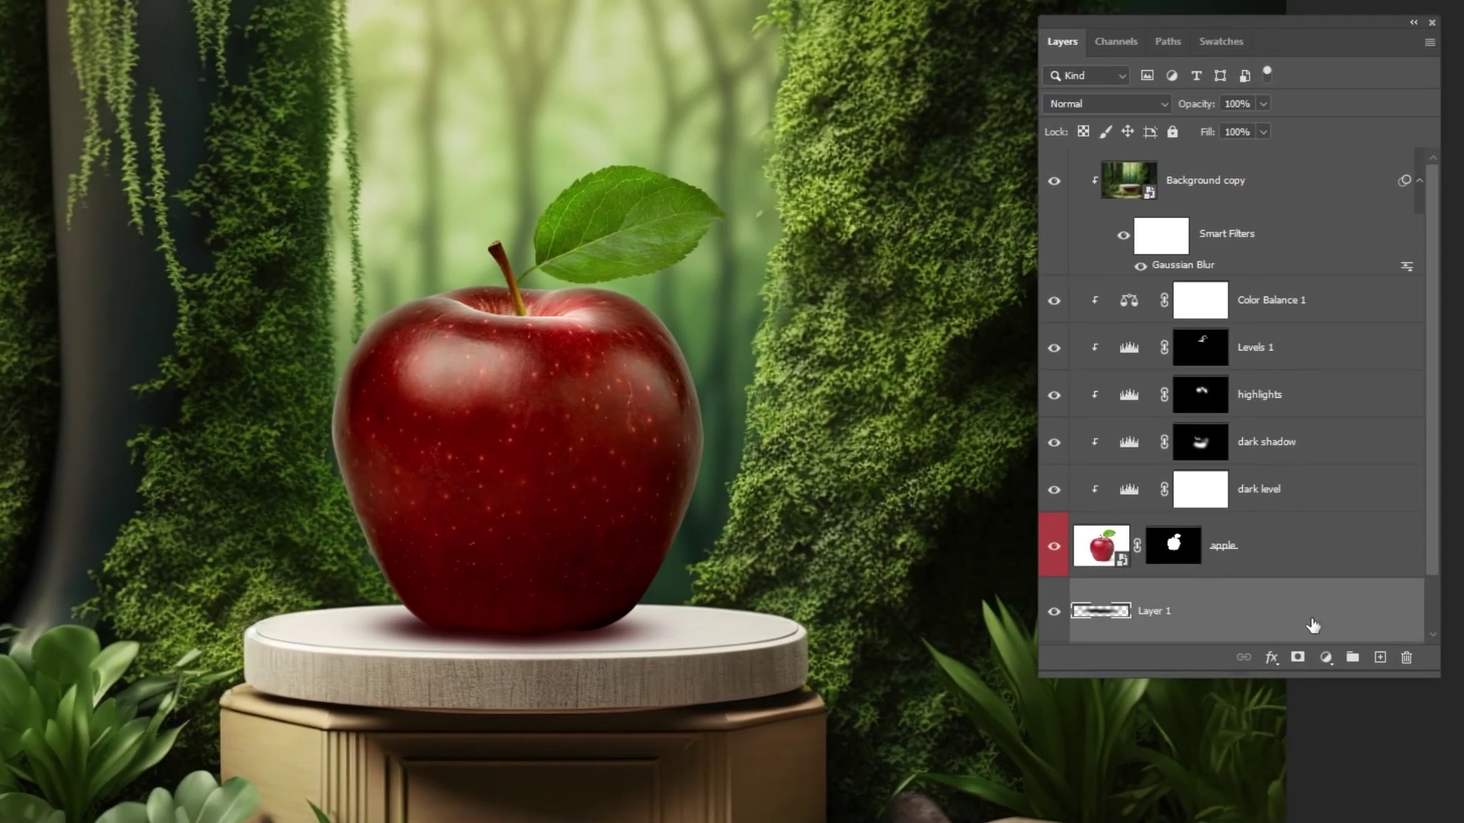
Add a Levels adjustment clipped to the Layer 1 shadow, raising the black input to 37.
drag(1428, 661, 1354, 724)
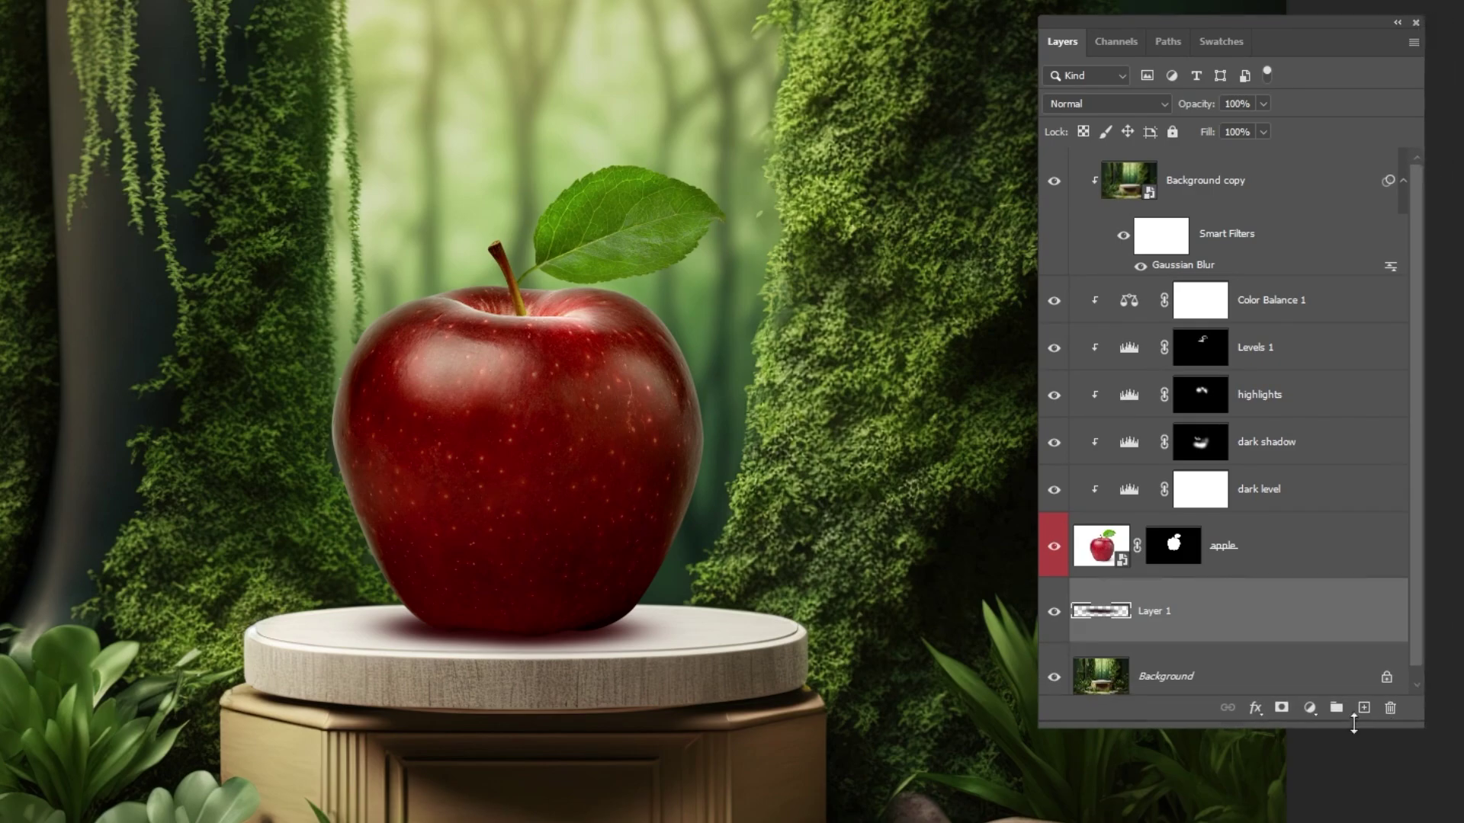
click(1308, 711)
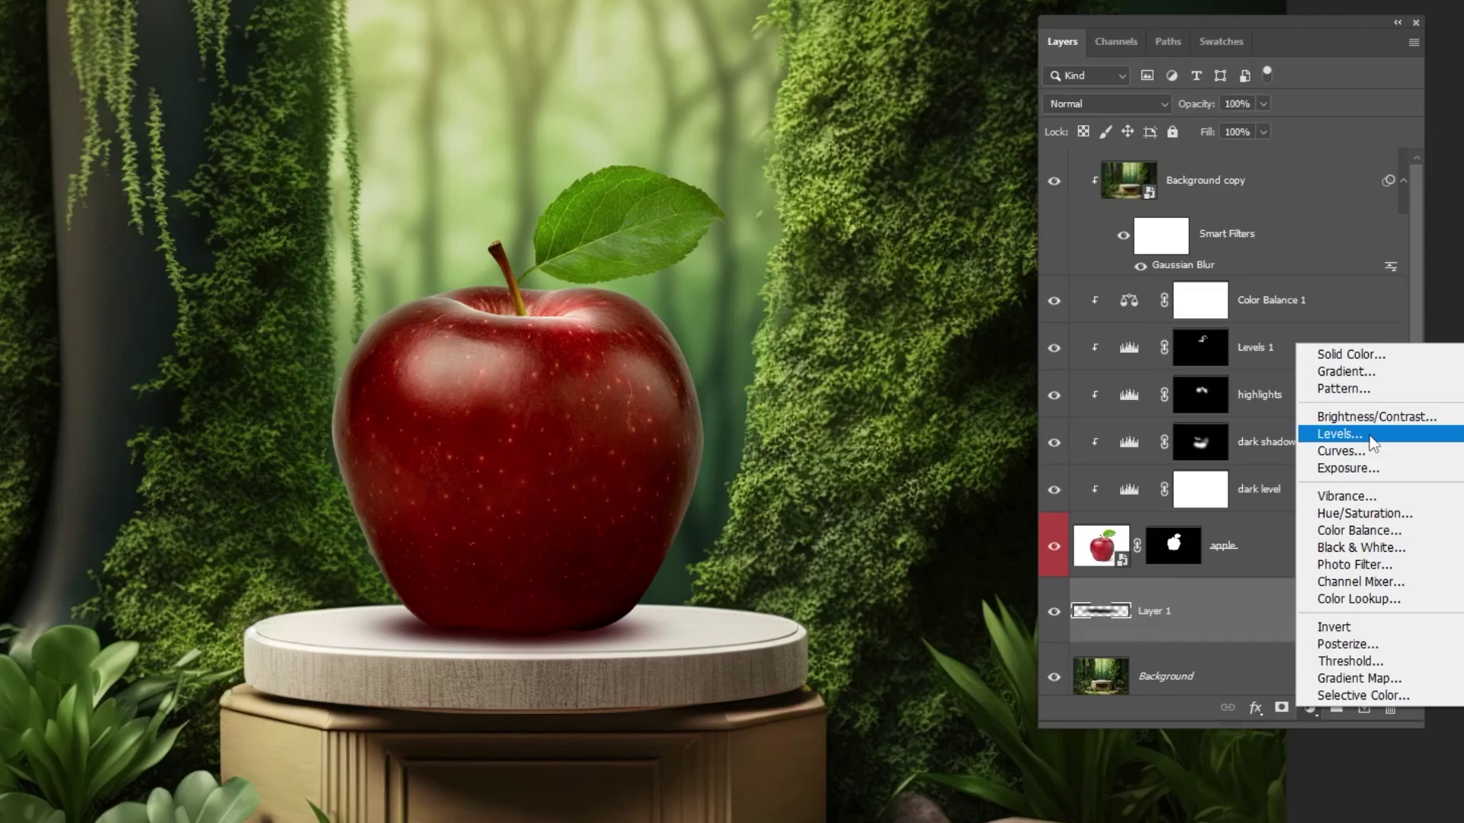
click(1339, 434)
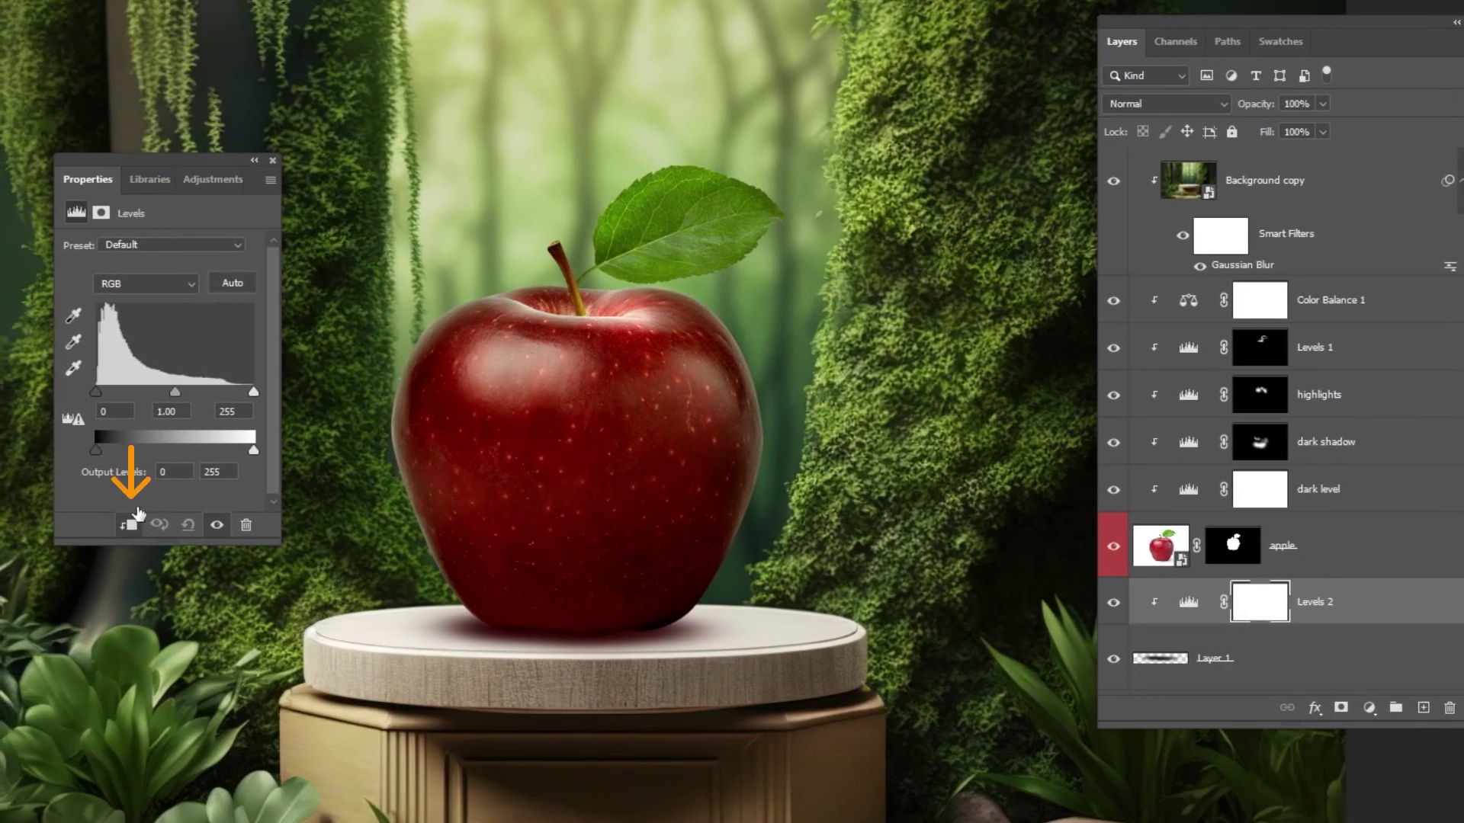
drag(97, 392, 120, 392)
Close the Levels properties and add a new empty Layer 2 for another shadow.
click(272, 161)
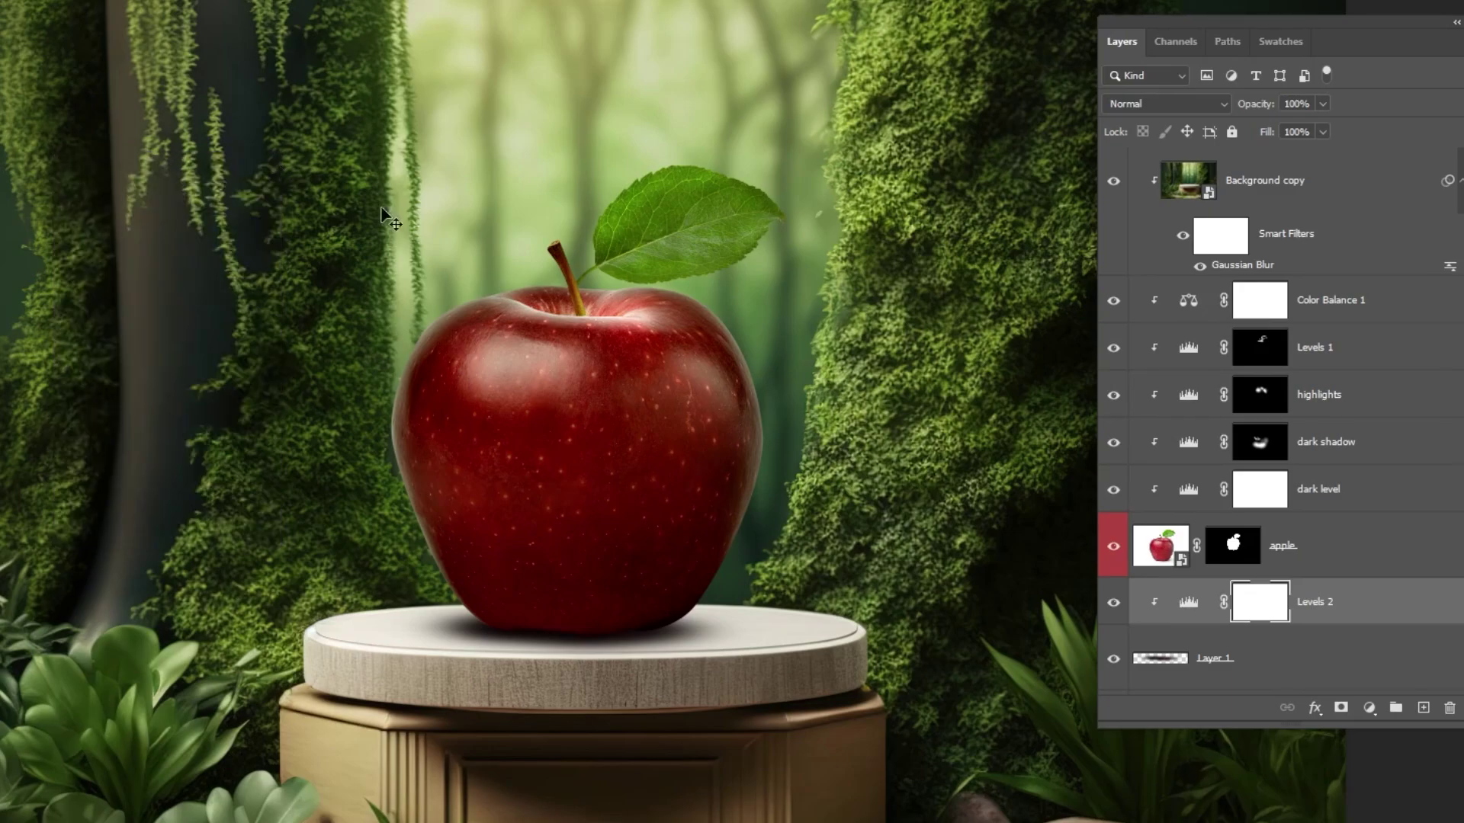
scroll(1325, 605, down, 2)
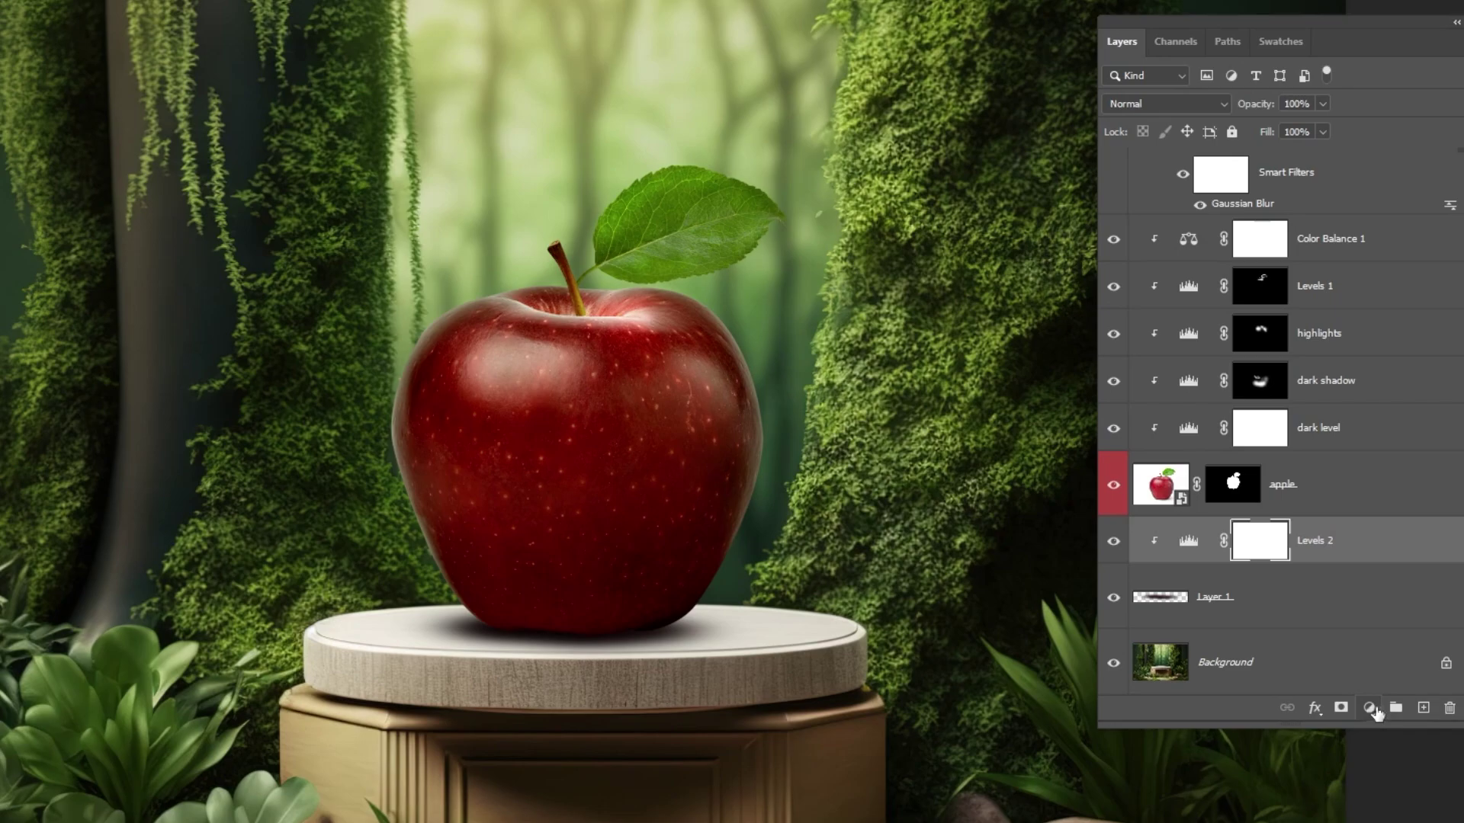
key(ctrl+shift+alt+n)
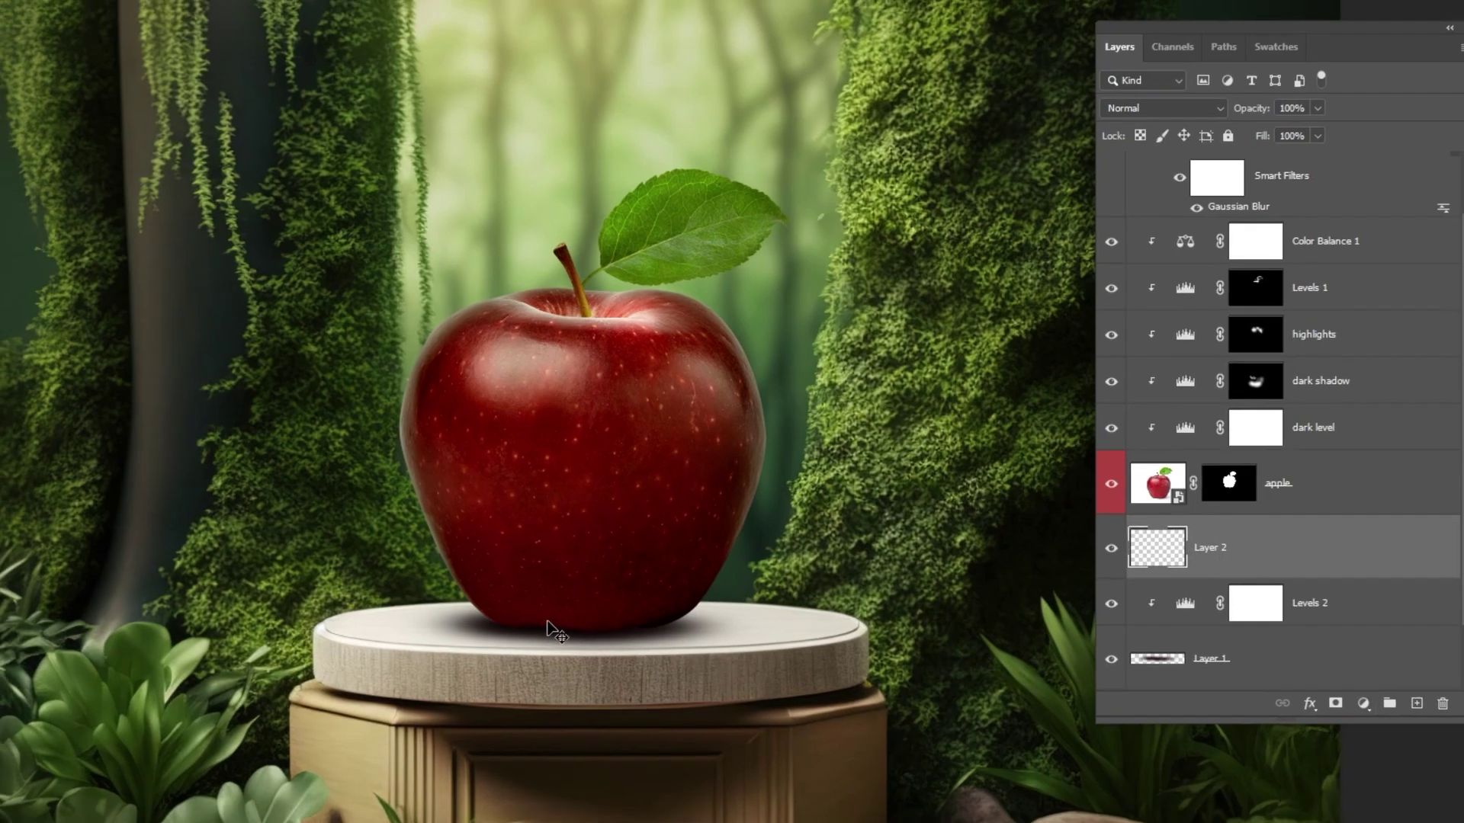
Paint a pure black (000000) shadow directly under the apple with the Brush.
key(b)
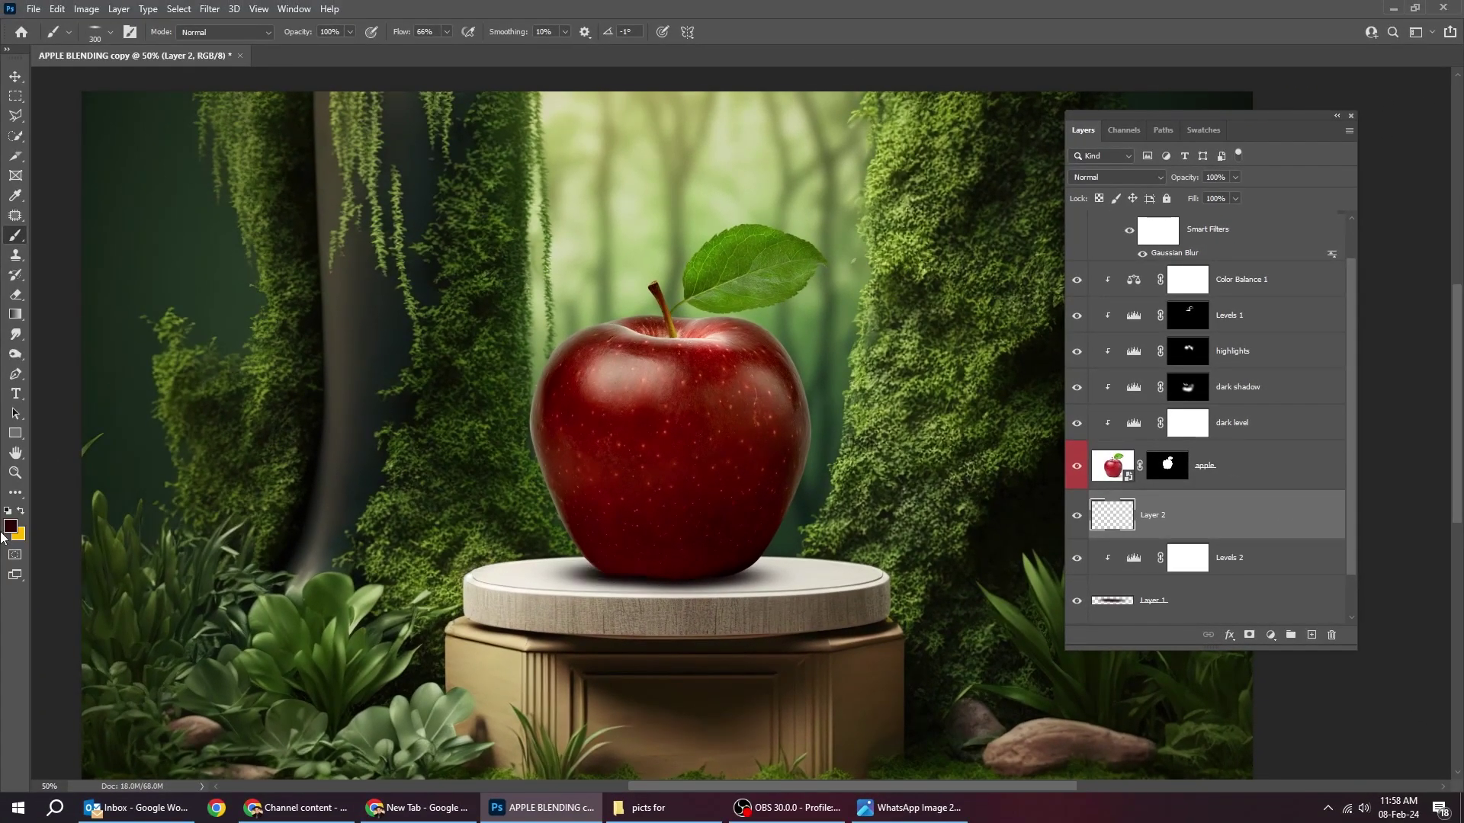
click(10, 526)
click(90, 627)
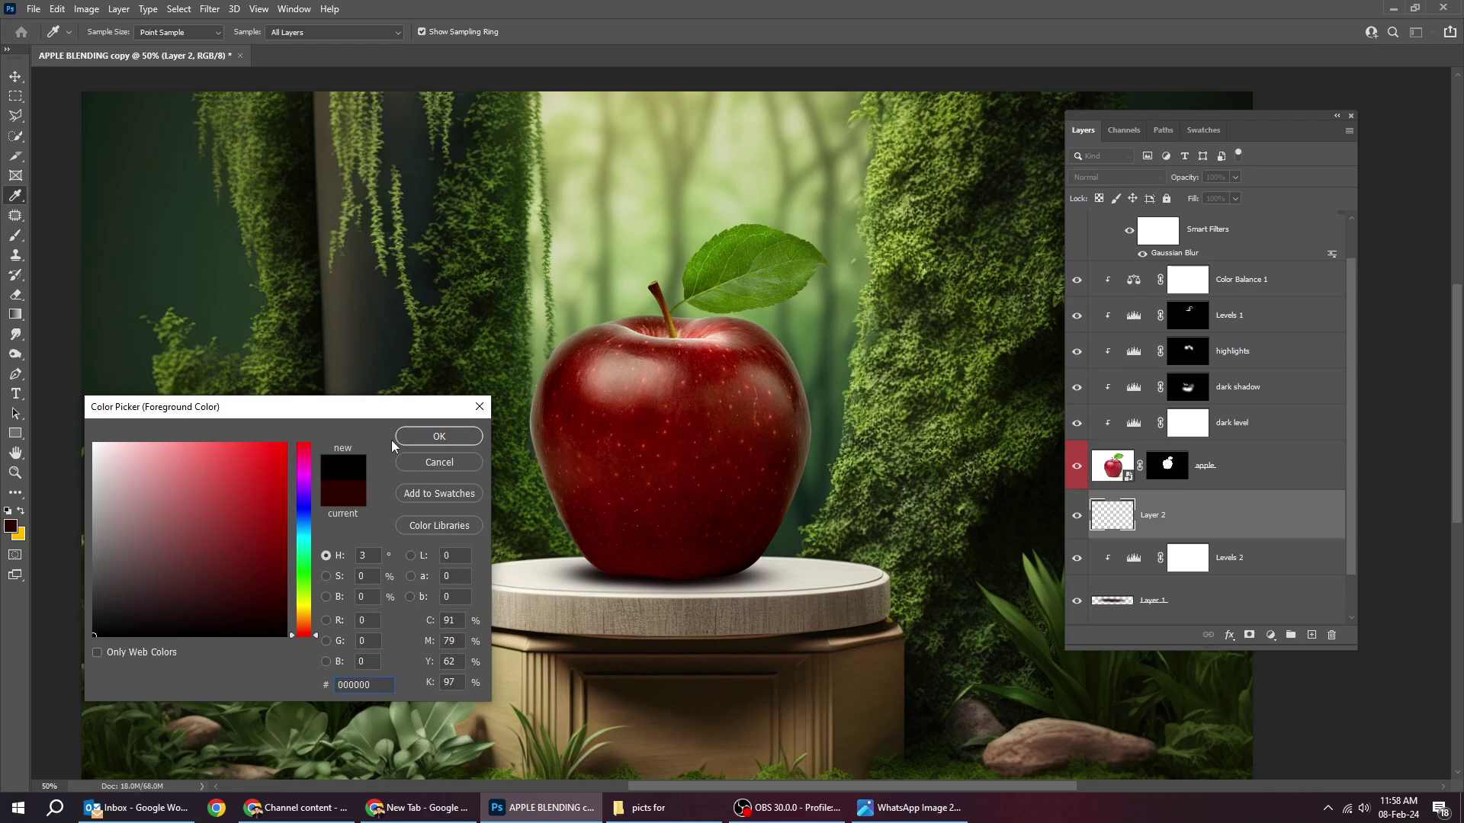
click(439, 436)
drag(587, 571, 762, 573)
Switch to the Move tool and select the blurred Background copy layer.
key(v)
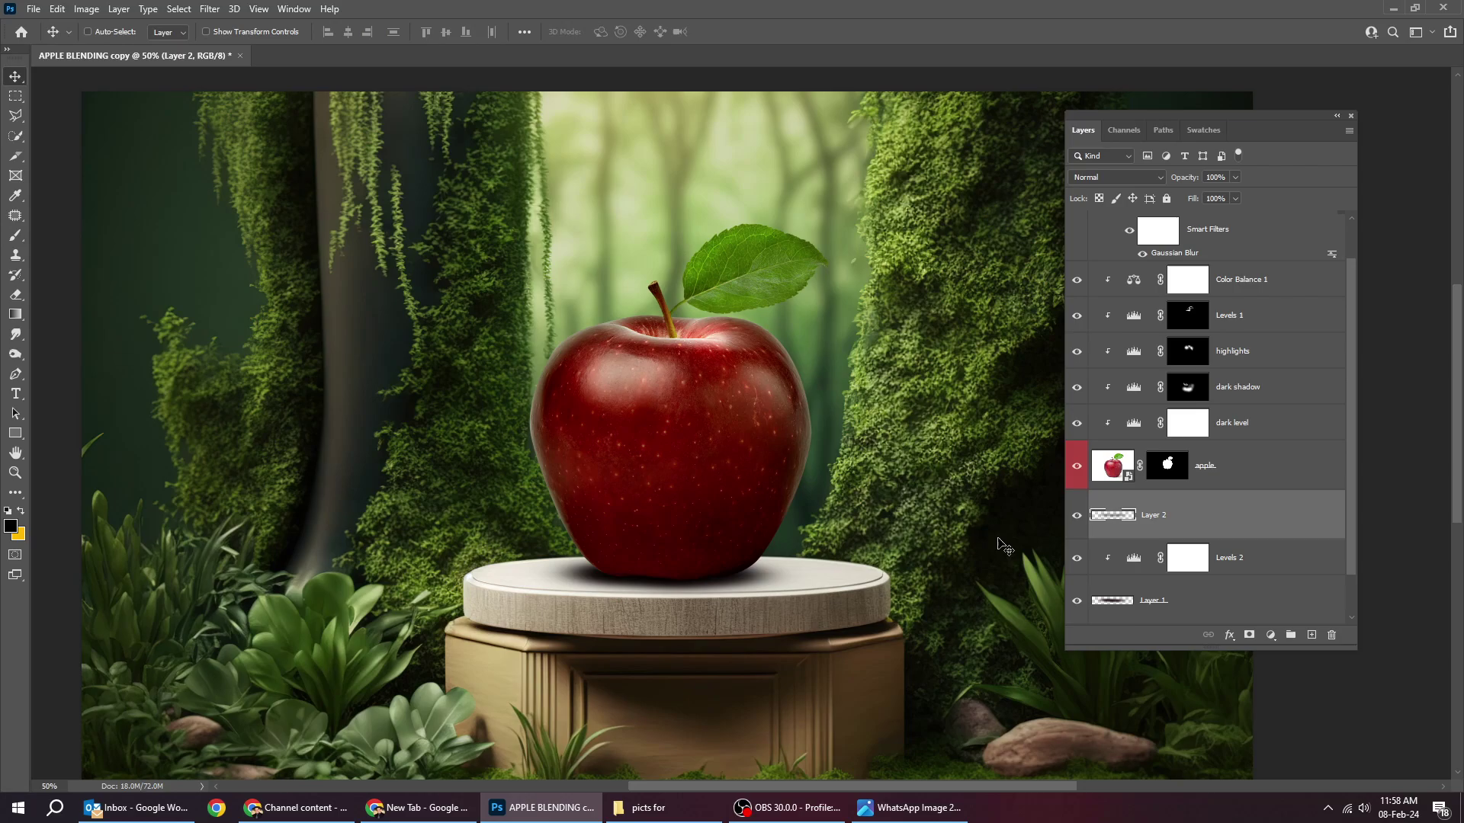
scroll(999, 545, down, 1)
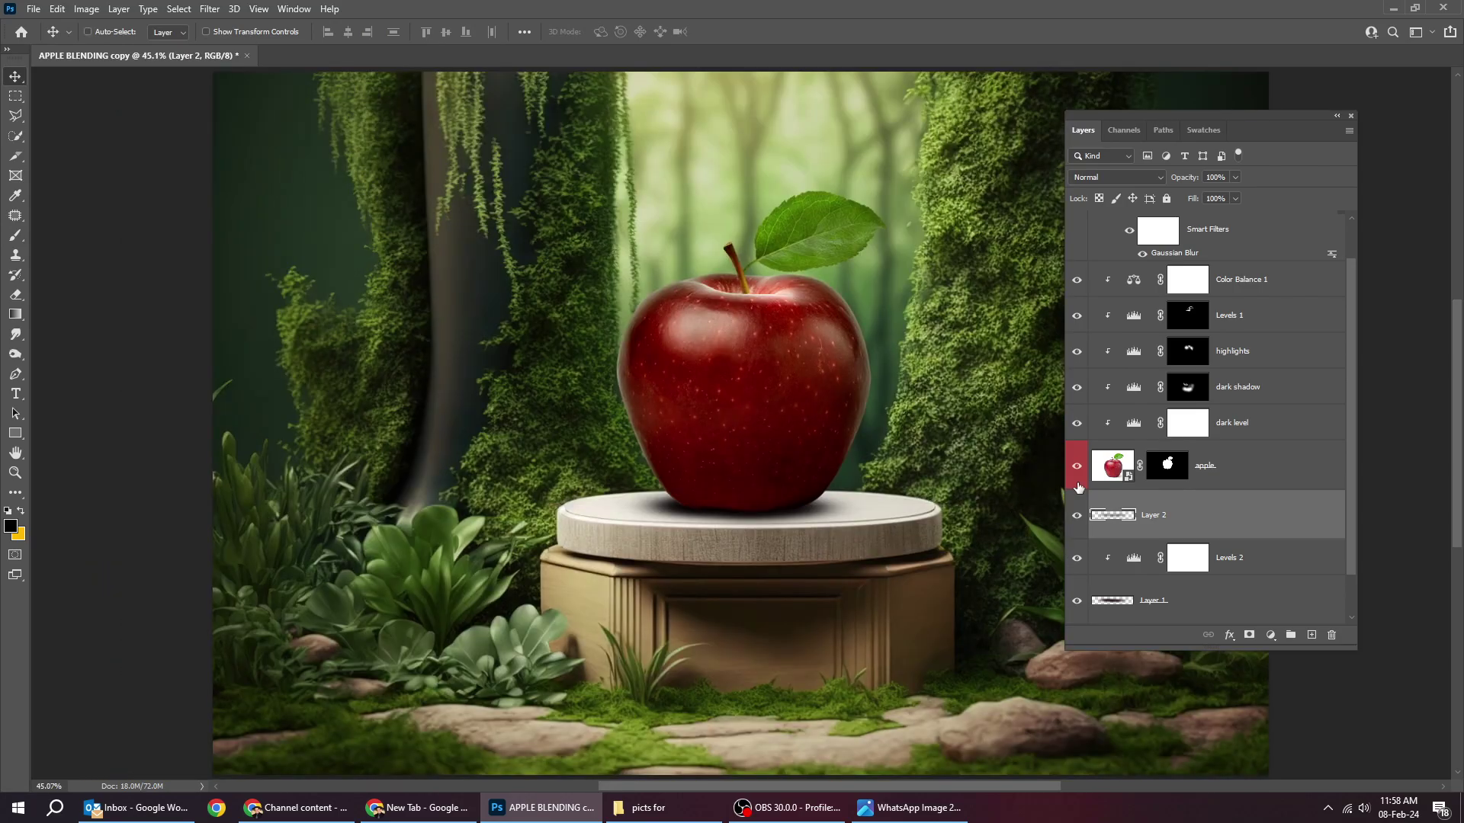
click(1266, 240)
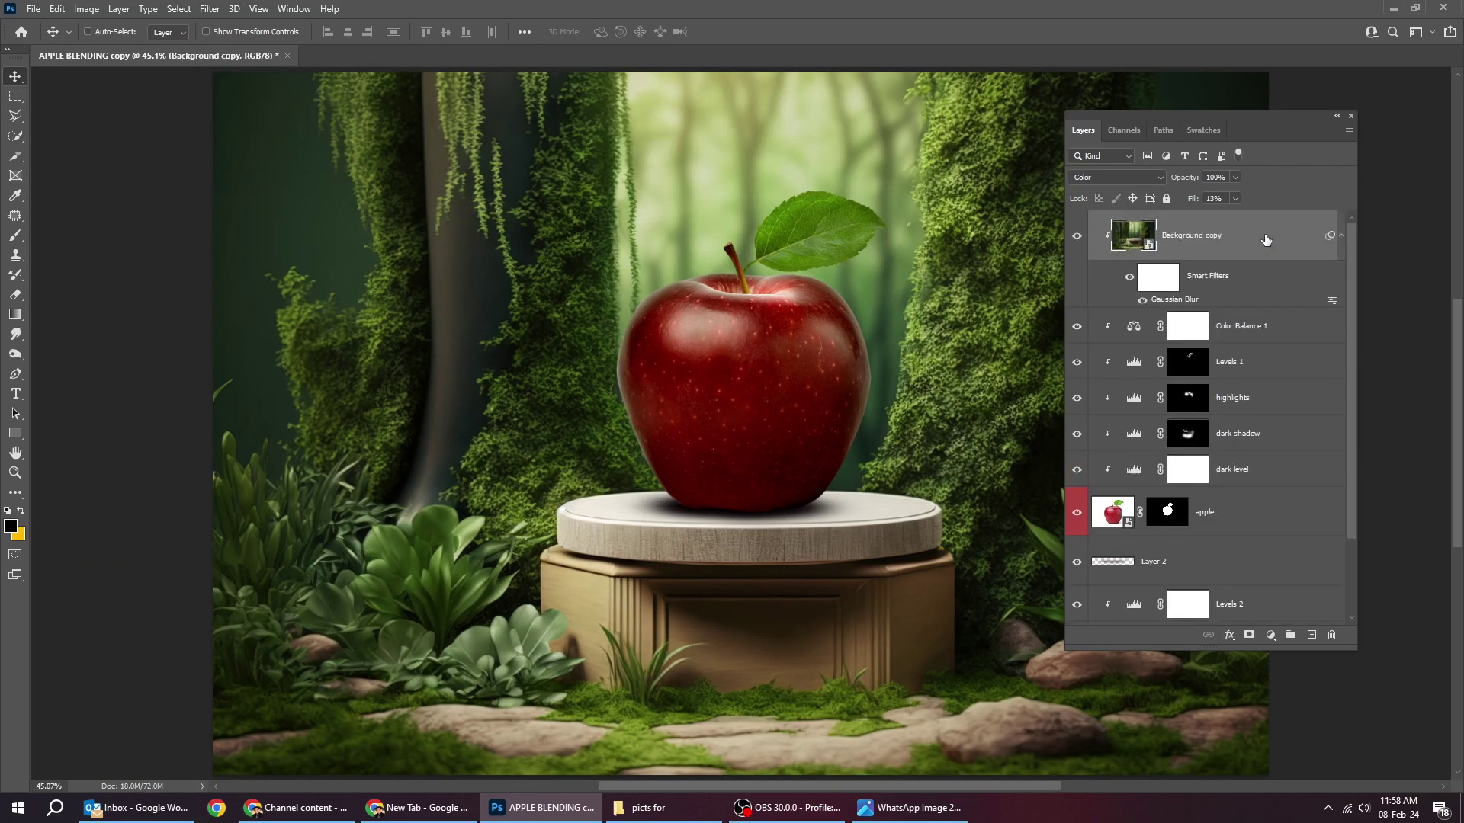
Add a Color Lookup adjustment on top using the EdgyAmber.3DL LUT.
click(1342, 238)
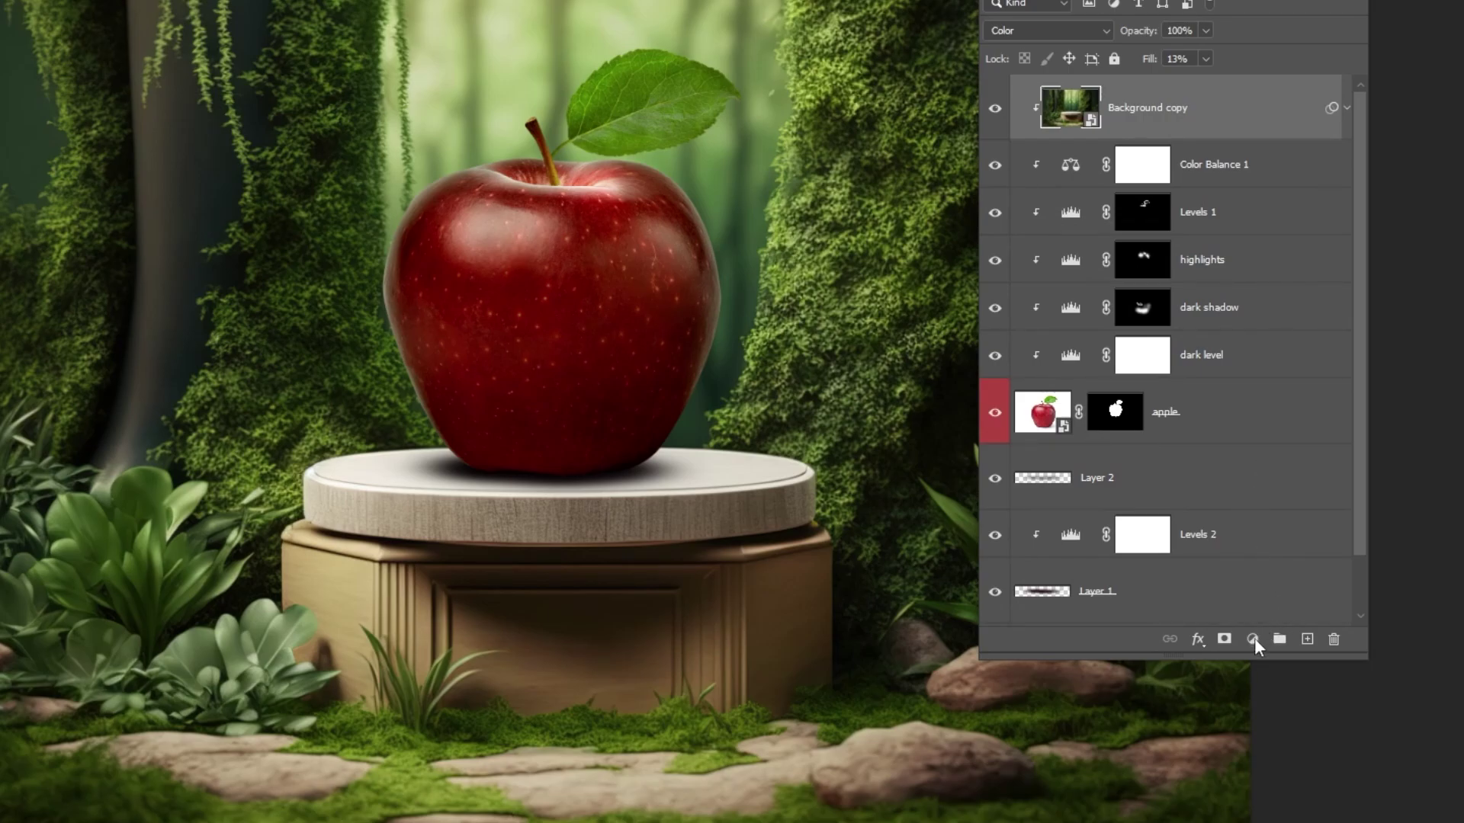
click(1253, 640)
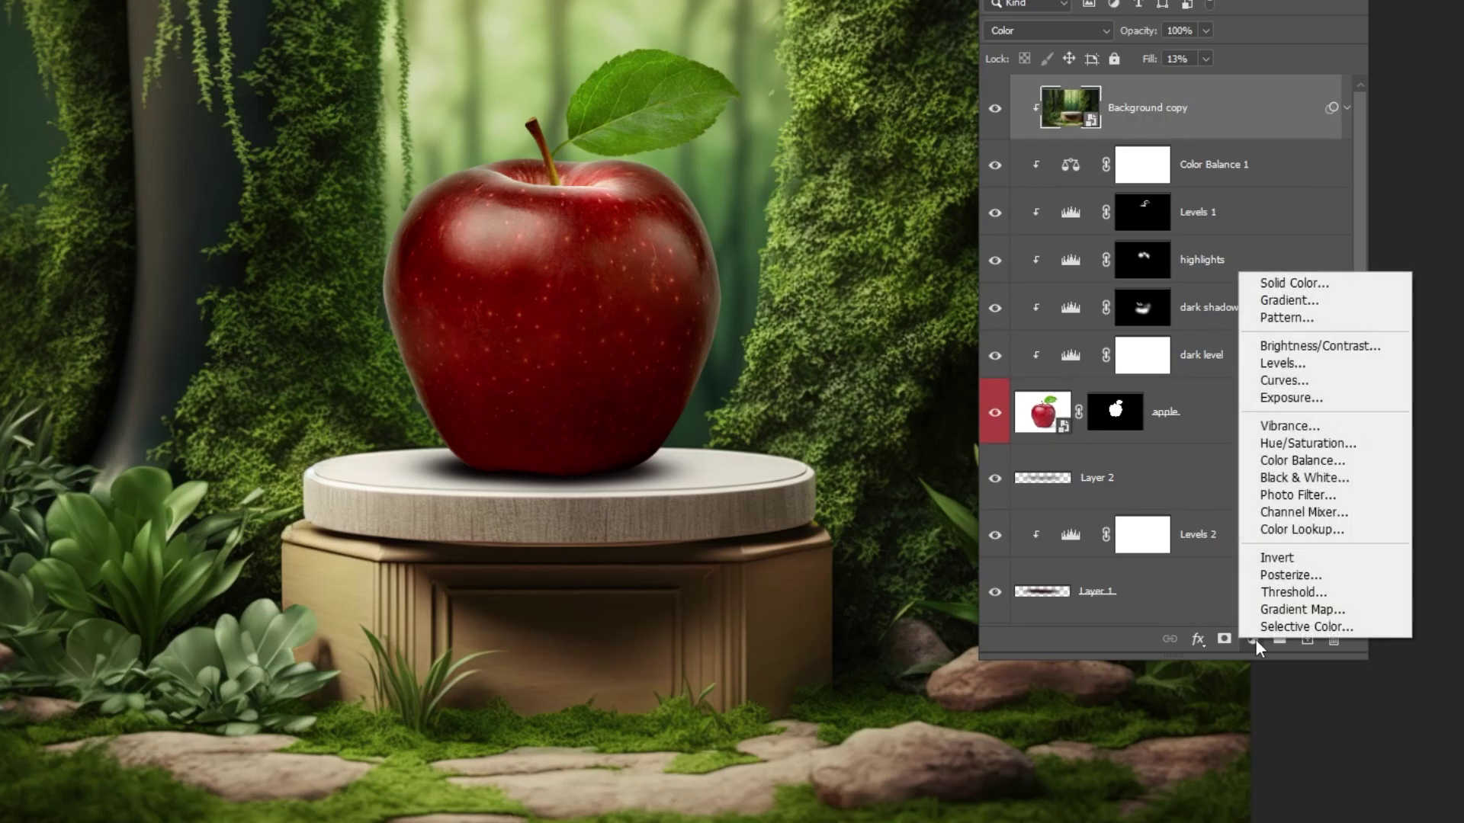
click(1301, 529)
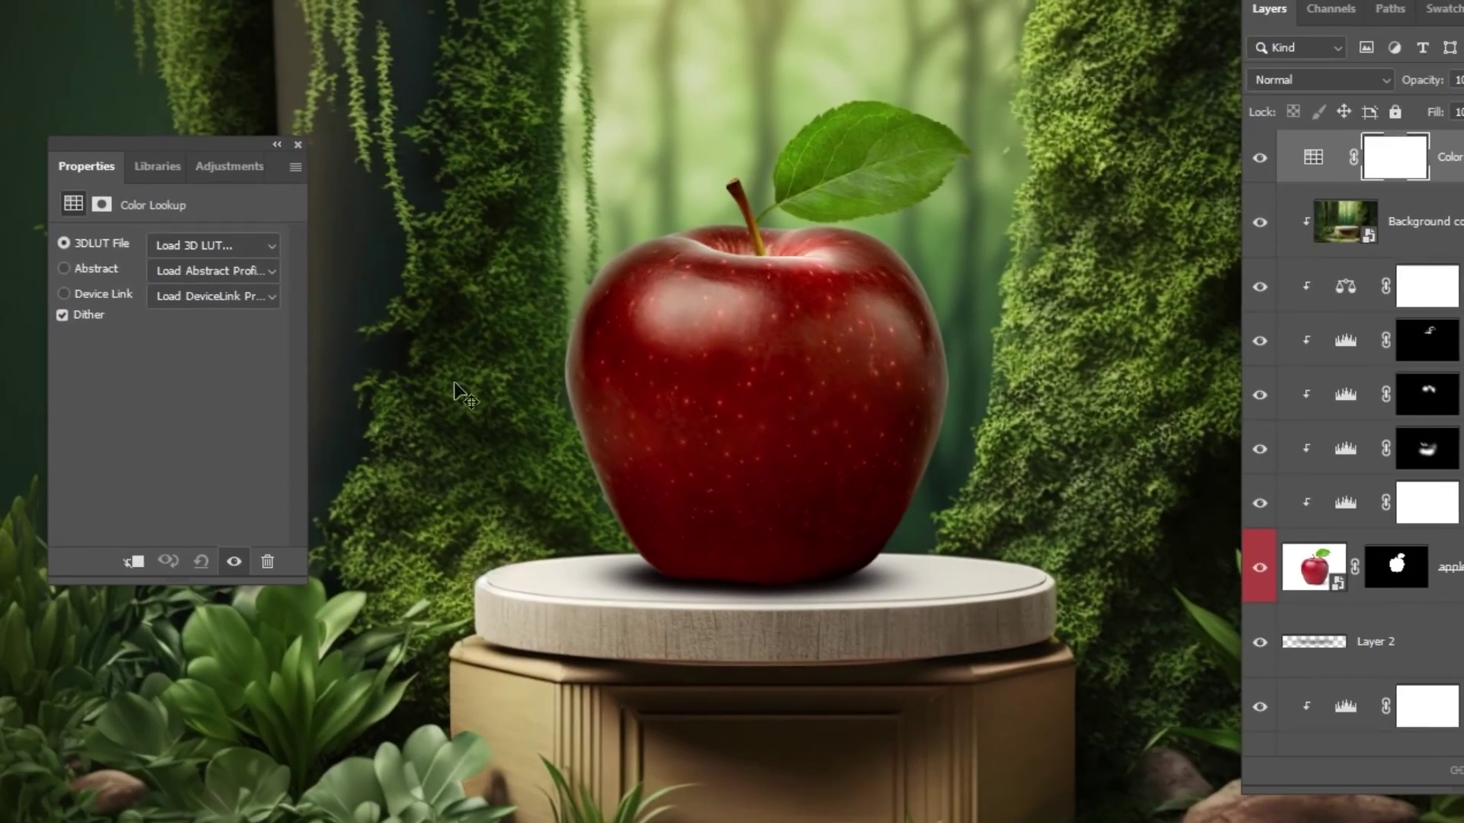
click(227, 244)
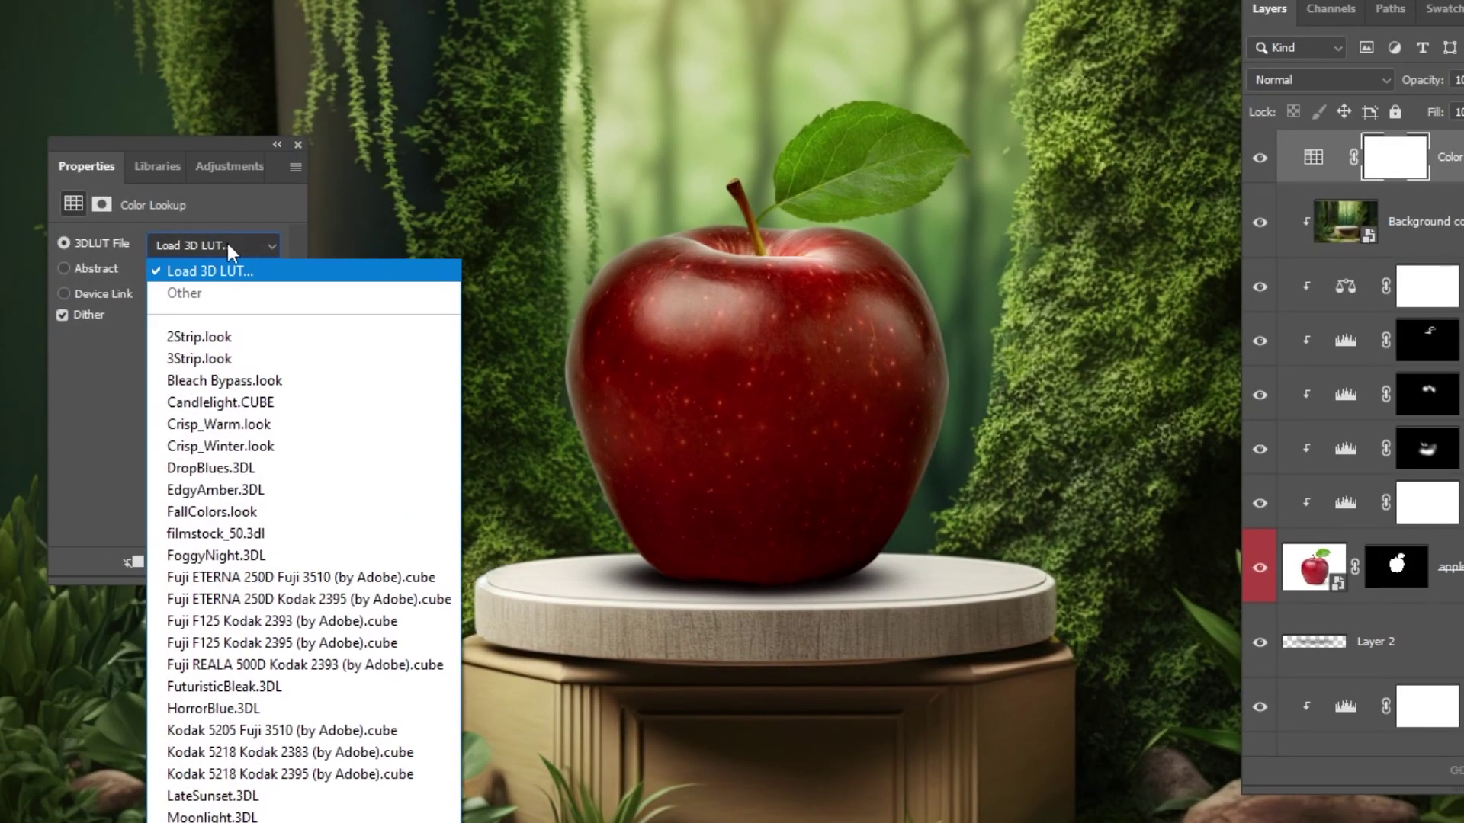
click(209, 488)
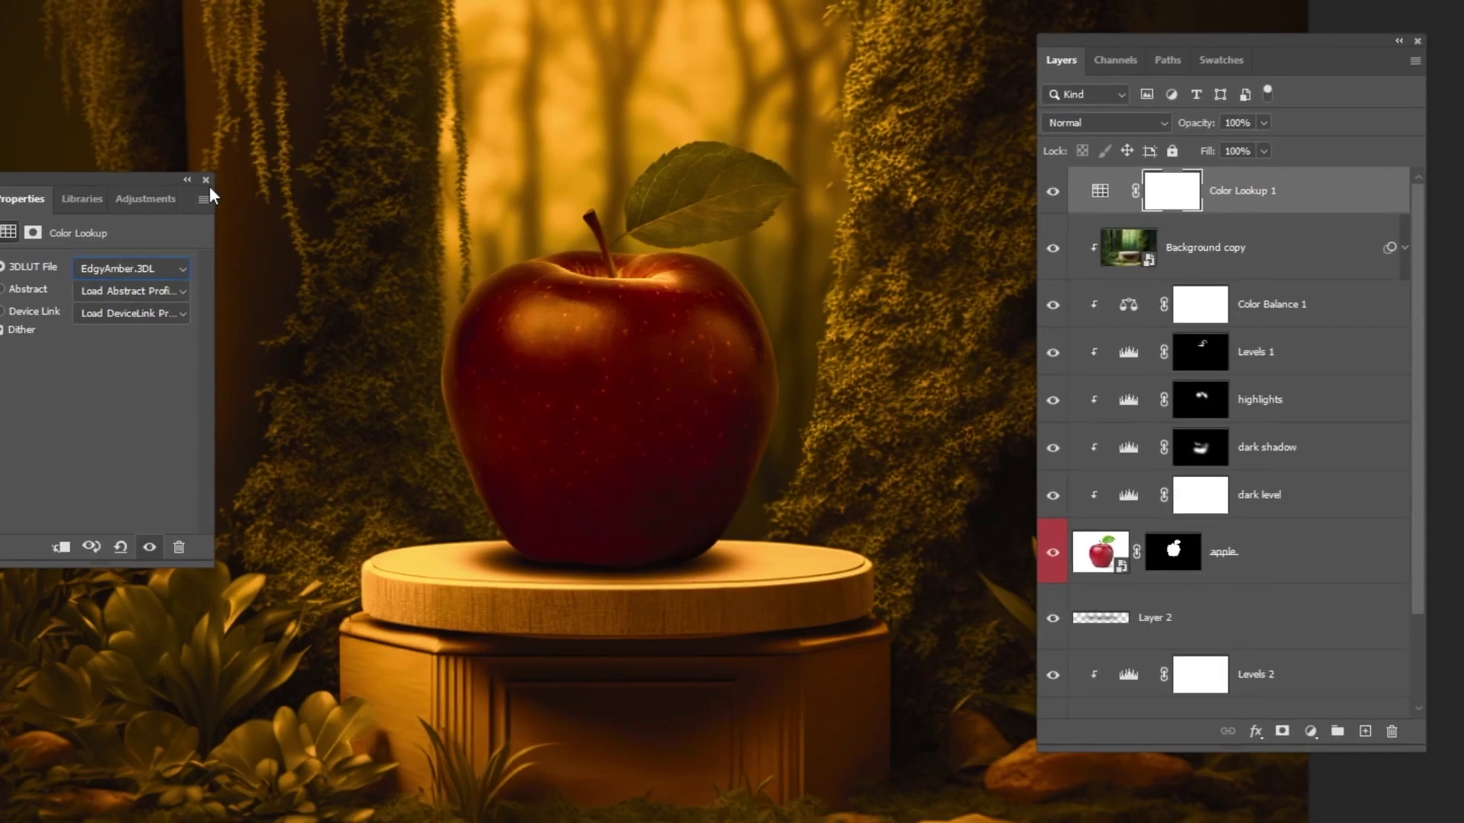
click(206, 180)
Set the lookup layer to 16% fill in Soft Light, then hide the grading layers to compare.
click(1263, 151)
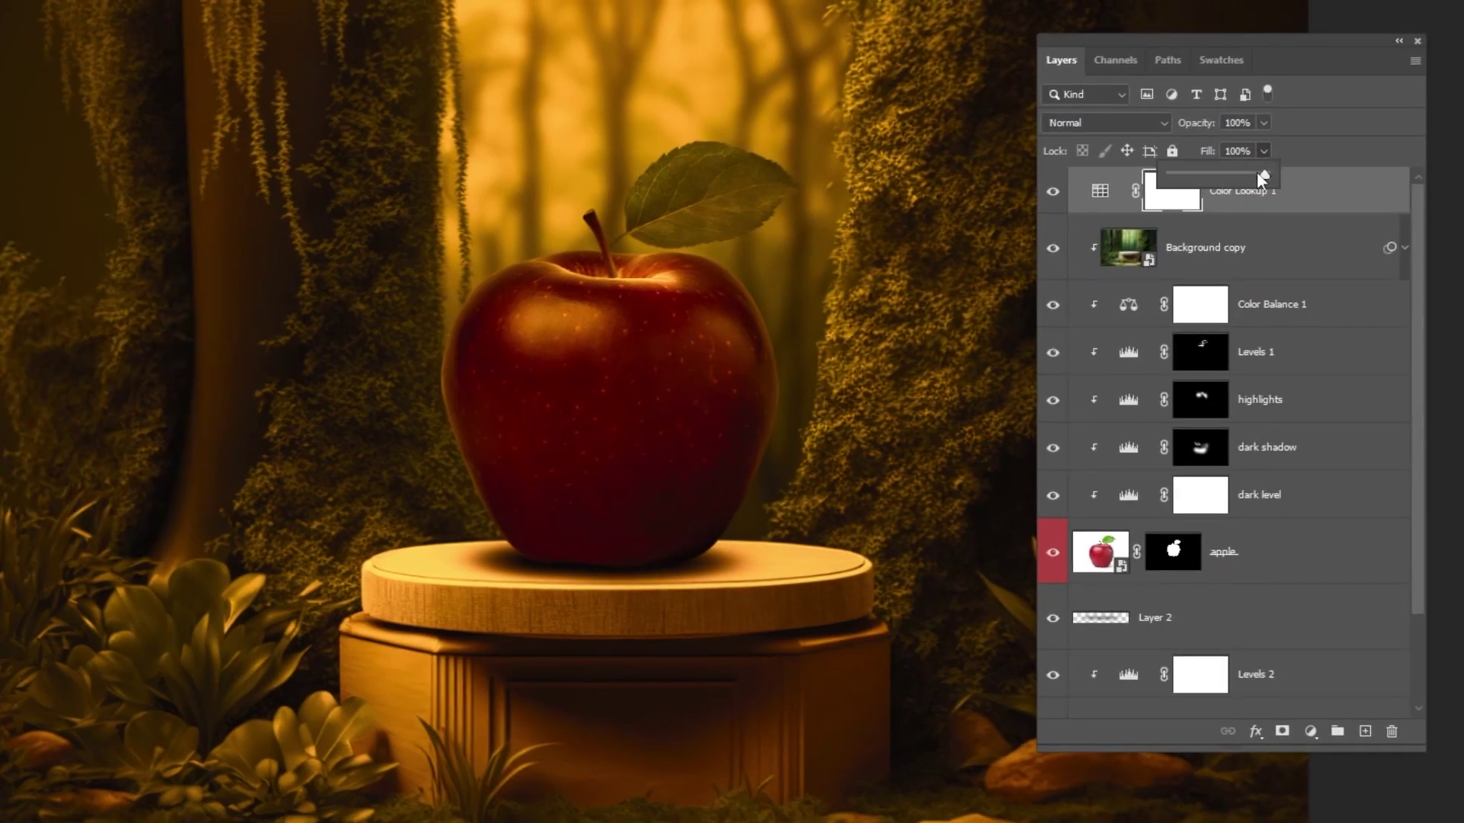
drag(1198, 181, 1186, 182)
click(1123, 121)
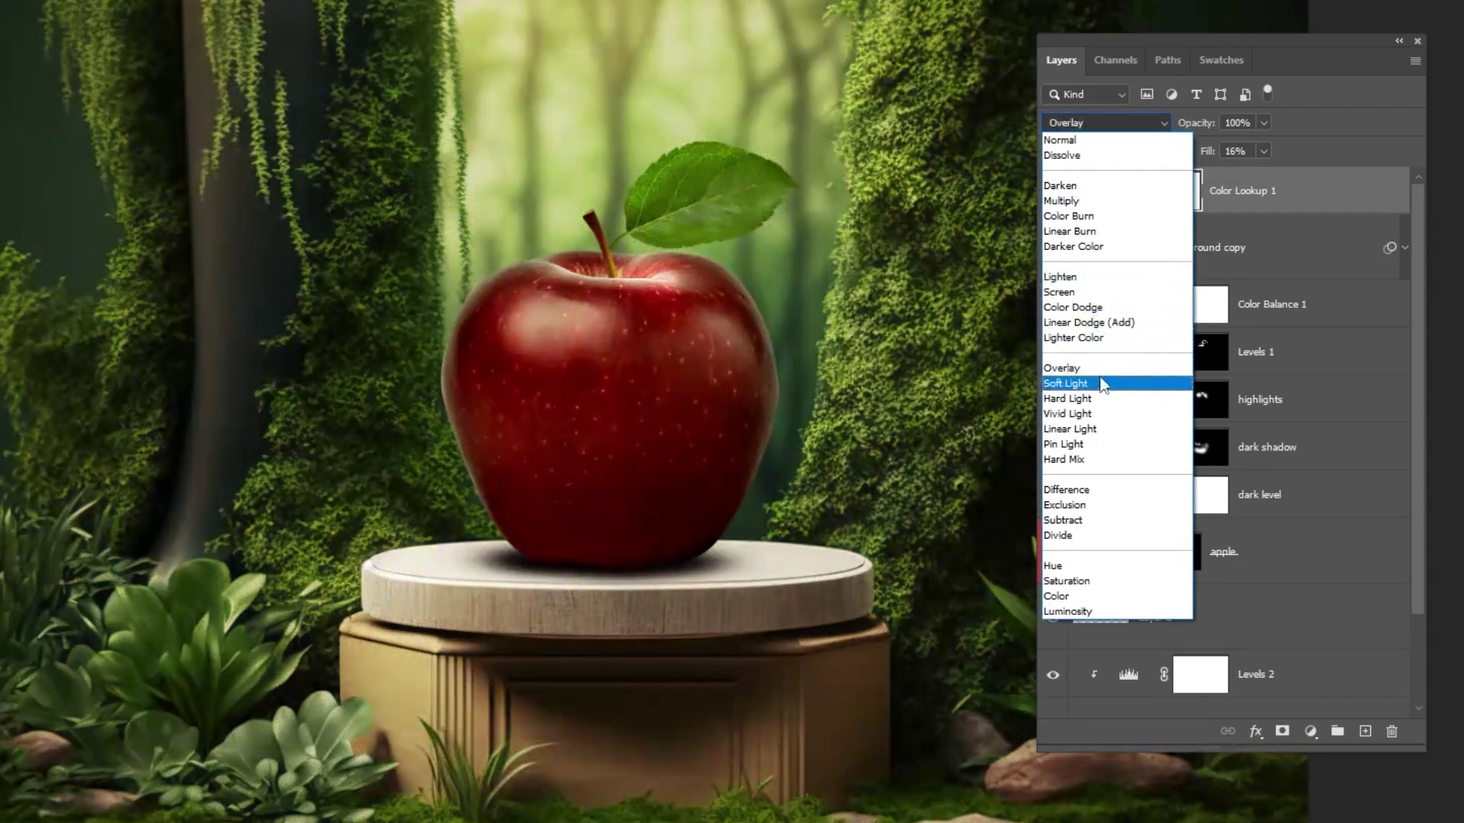
click(1101, 384)
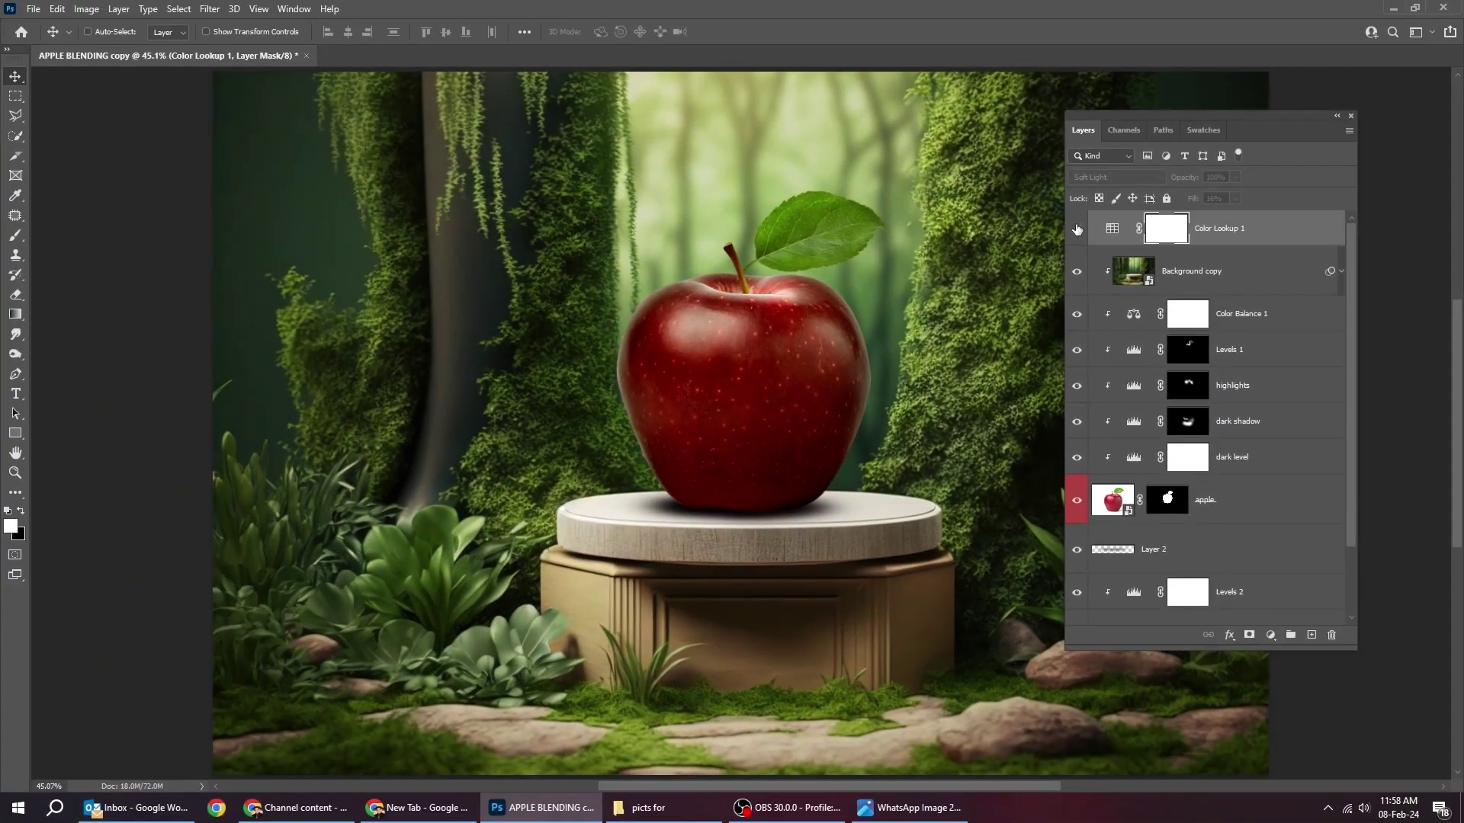
drag(1121, 225, 1115, 458)
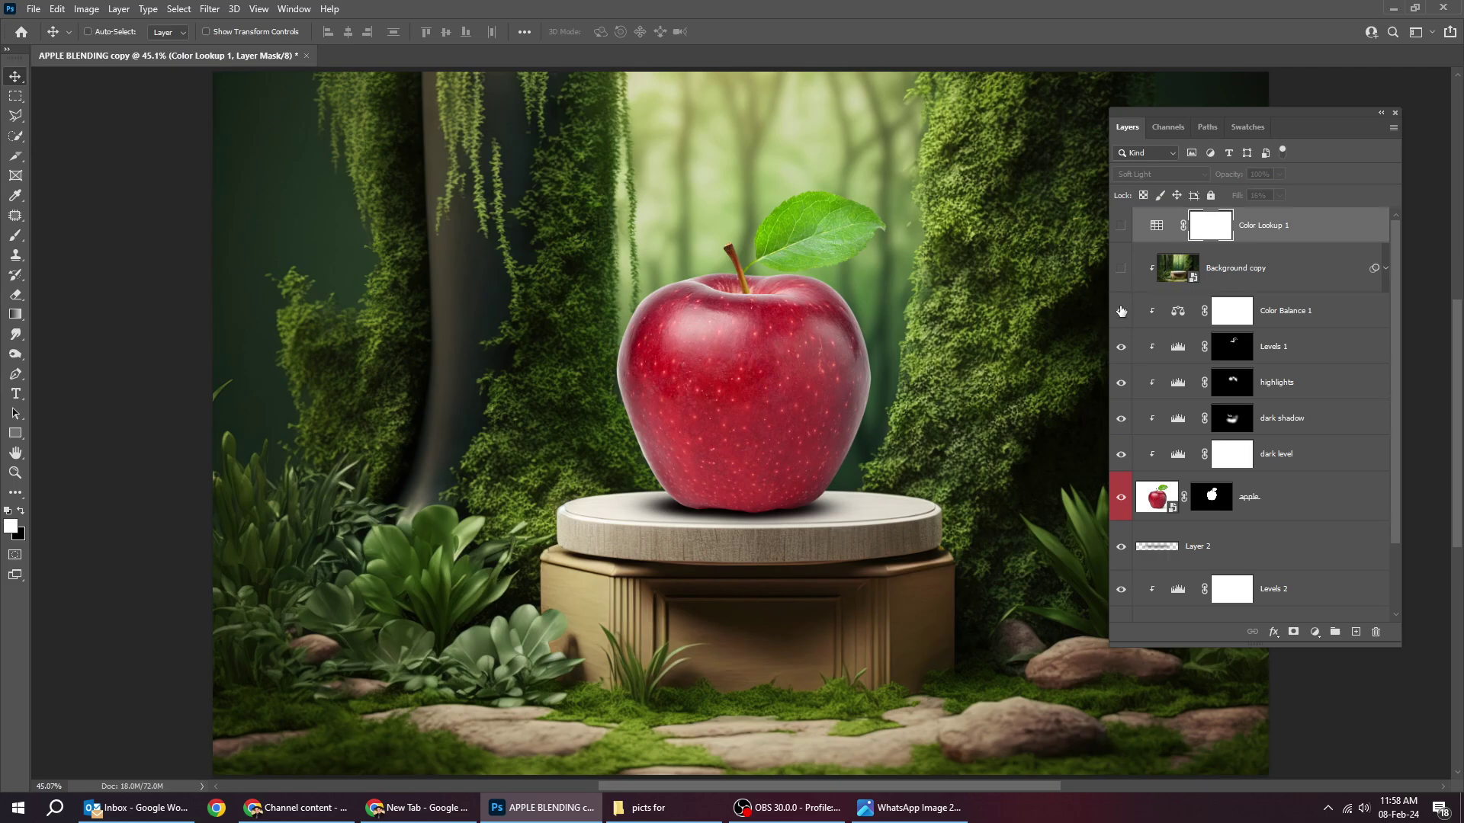